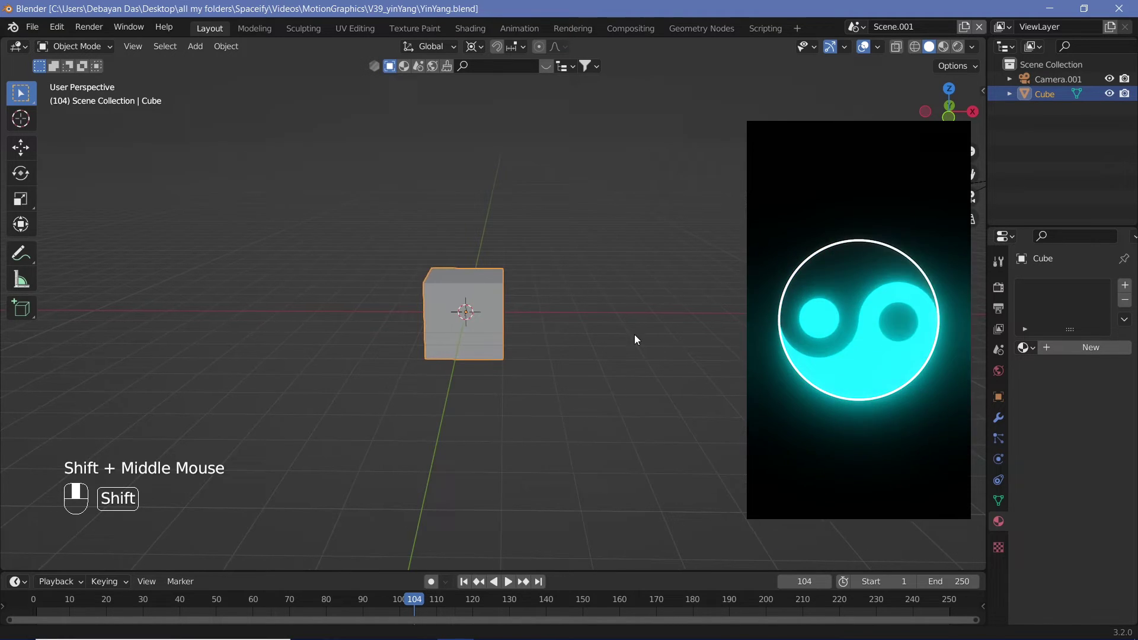
Remove the default cube from the scene so only Camera.001 remains.
{"action": "middle_click_drag", "start_coordinate": [635, 336], "coordinate": [460, 337], "text": "shift"}
{"action": "right_click", "coordinate": [420, 326]}
{"action": "key", "text": "x"}
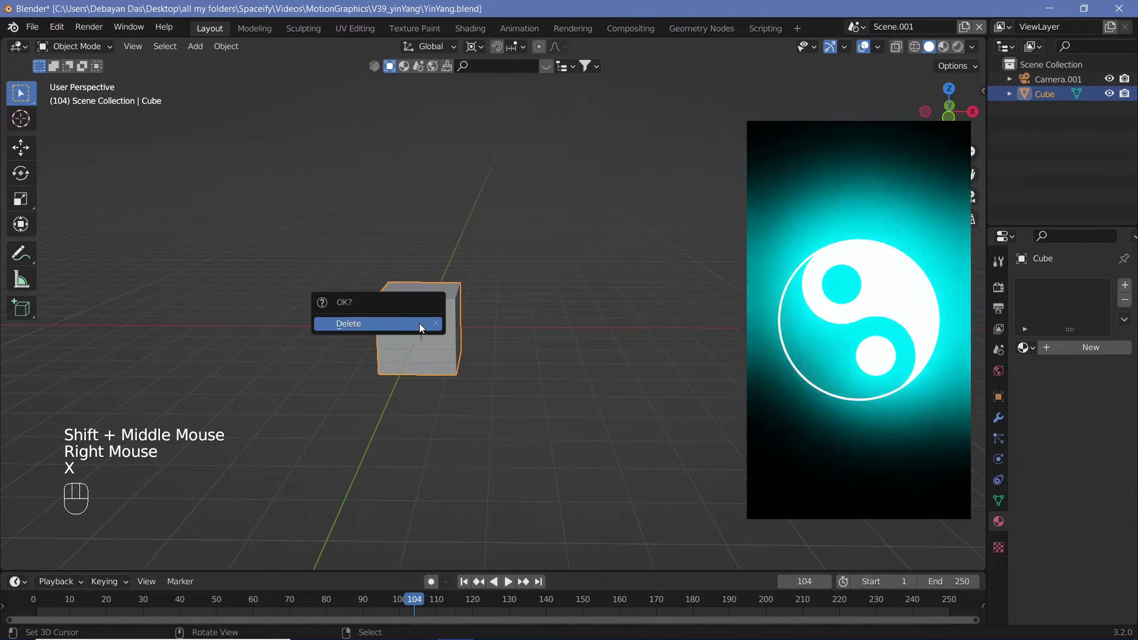
{"action": "left_click", "coordinate": [420, 323]}
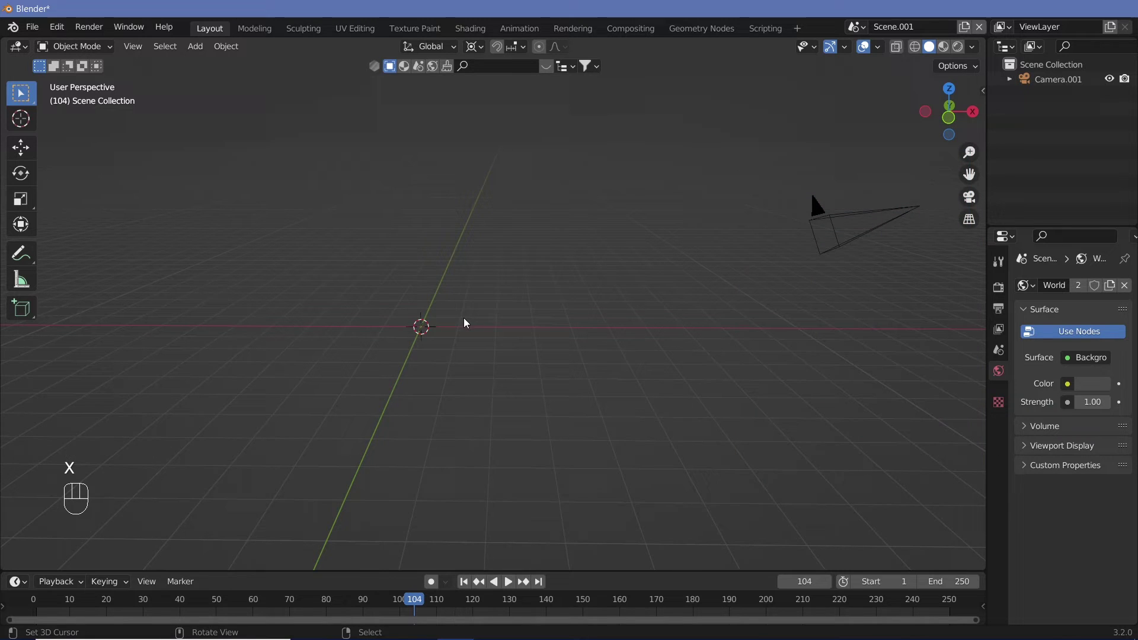
Add a circle mesh, Circle.001, to the scene.
{"action": "key", "text": "shift+a"}
{"action": "left_click", "coordinate": [566, 349]}
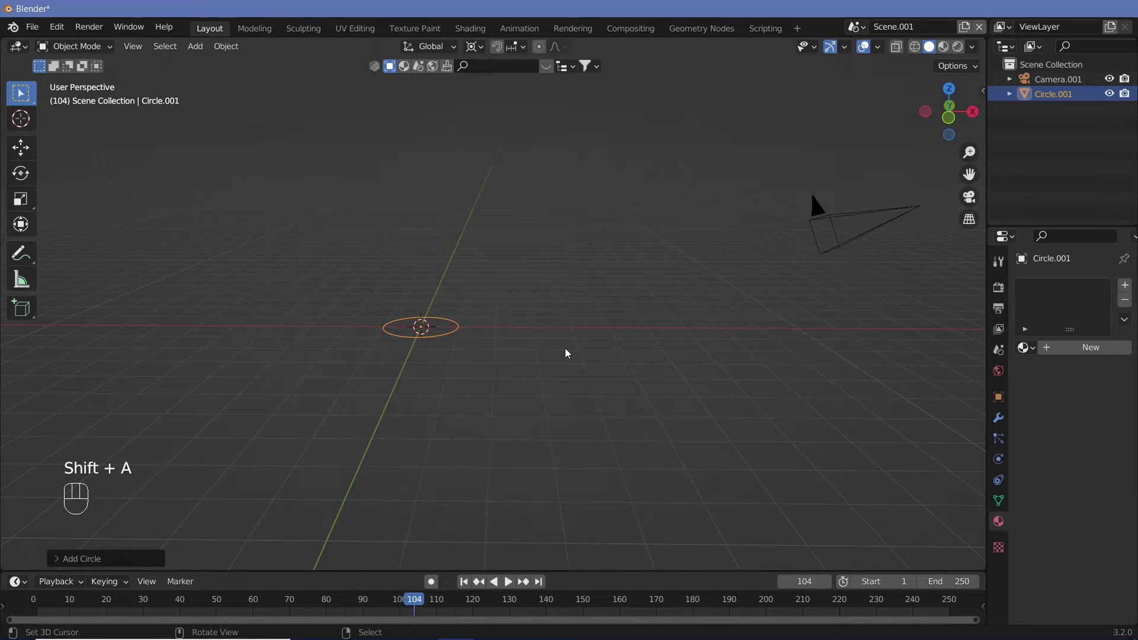
{"action": "left_click", "coordinate": [64, 559]}
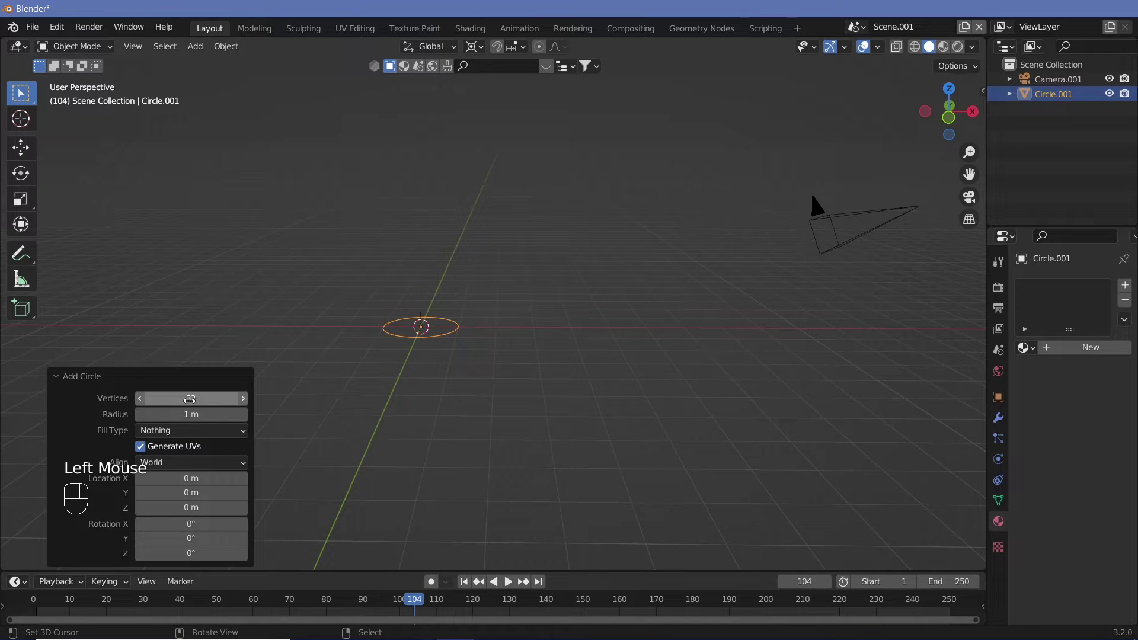
{"action": "right_click", "coordinate": [686, 411]}
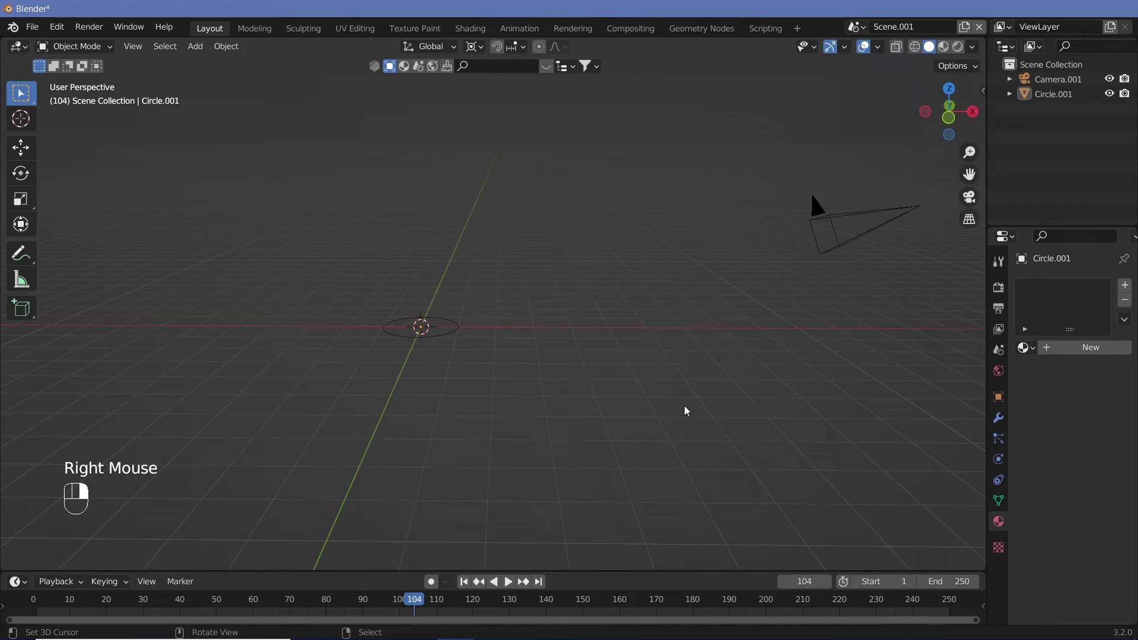
Apply a level-2 Subdivision modifier to the circle and switch to Edit Mode.
{"action": "key", "text": "ctrl+2"}
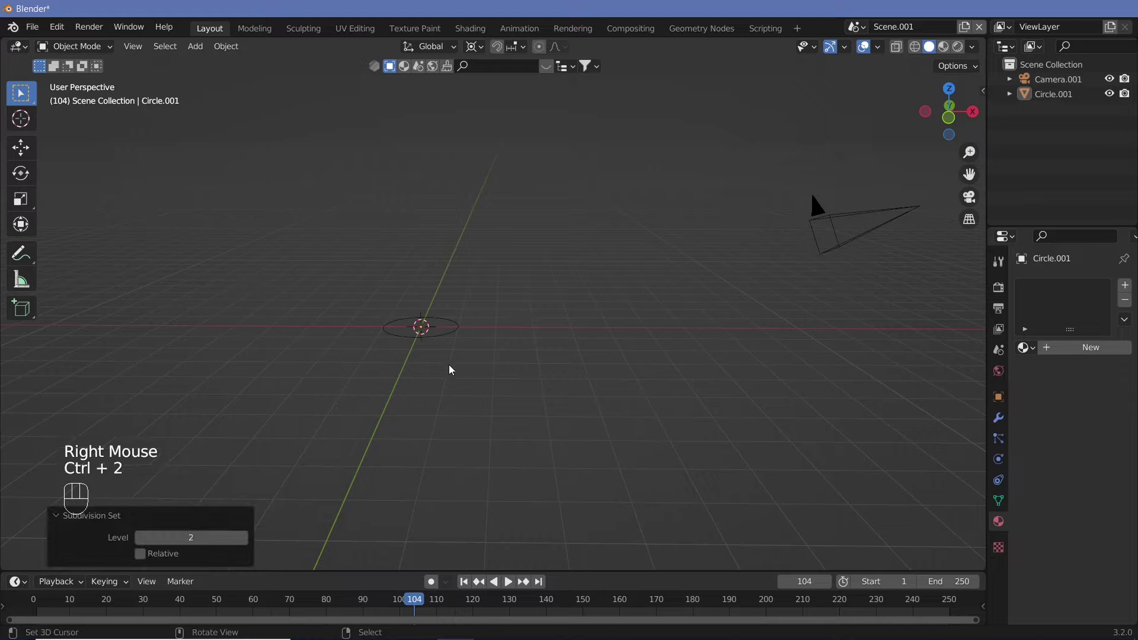
{"action": "middle_click_drag", "start_coordinate": [451, 370], "coordinate": [479, 410]}
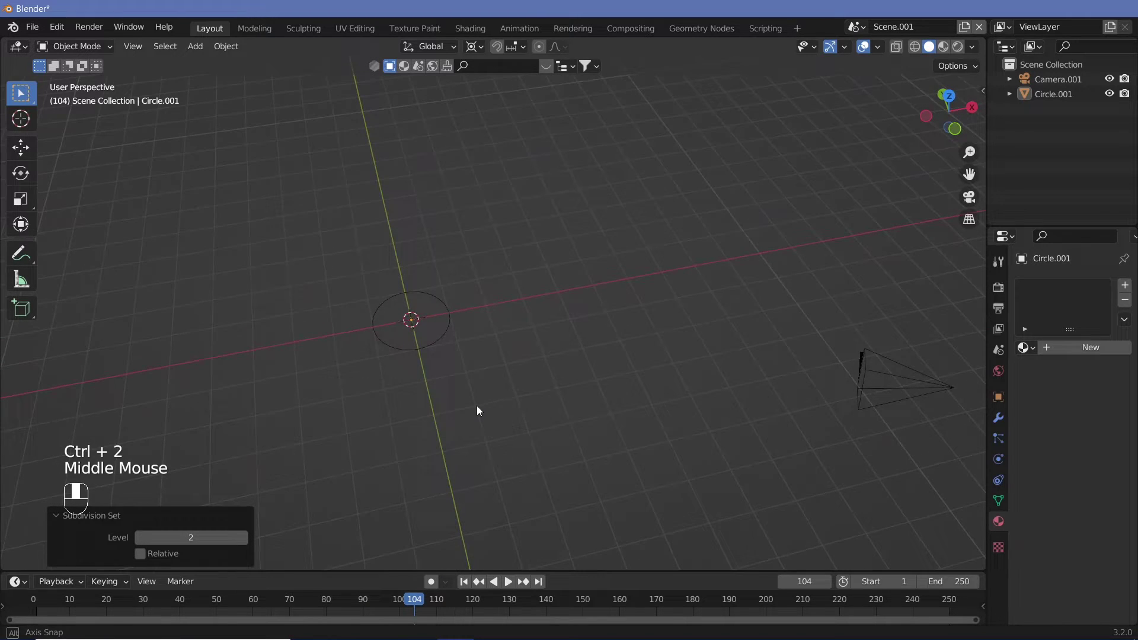
{"action": "middle_click_drag", "start_coordinate": [450, 338], "coordinate": [475, 295], "text": "ctrl"}
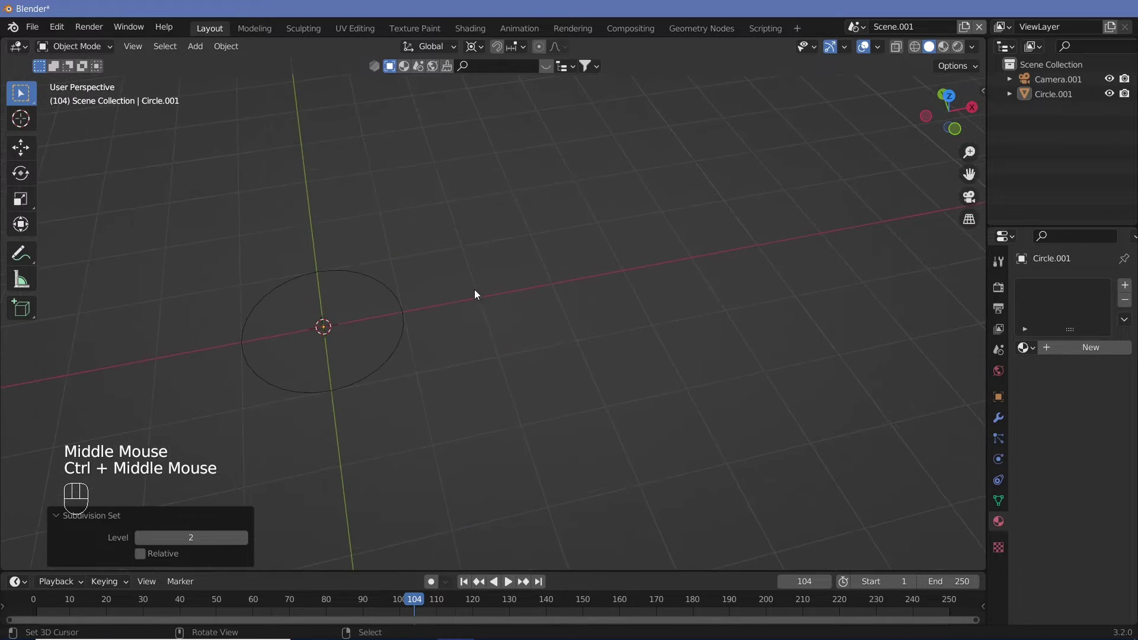
{"action": "left_click", "coordinate": [999, 418]}
{"action": "right_click", "coordinate": [287, 460]}
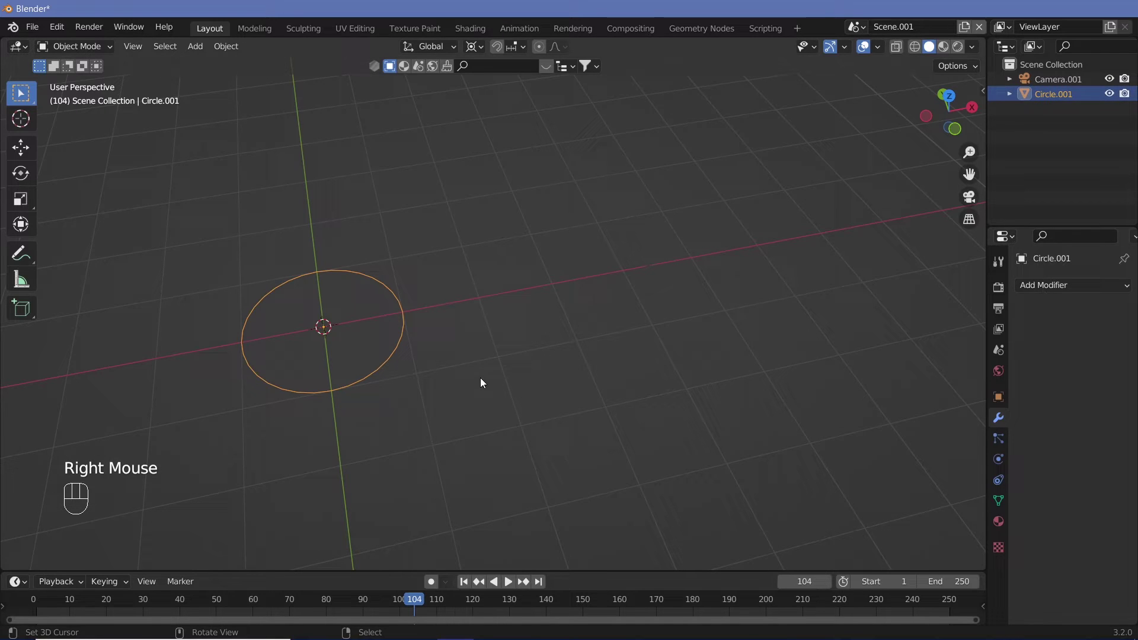
{"action": "key", "text": "ctrl+2"}
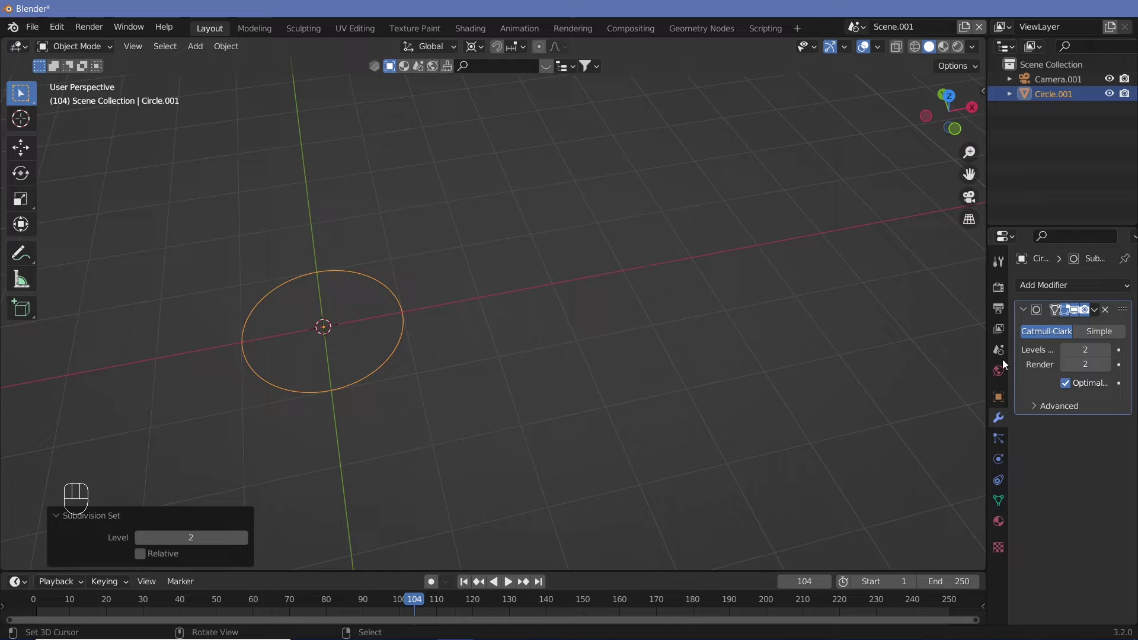
{"action": "left_click", "coordinate": [1094, 311]}
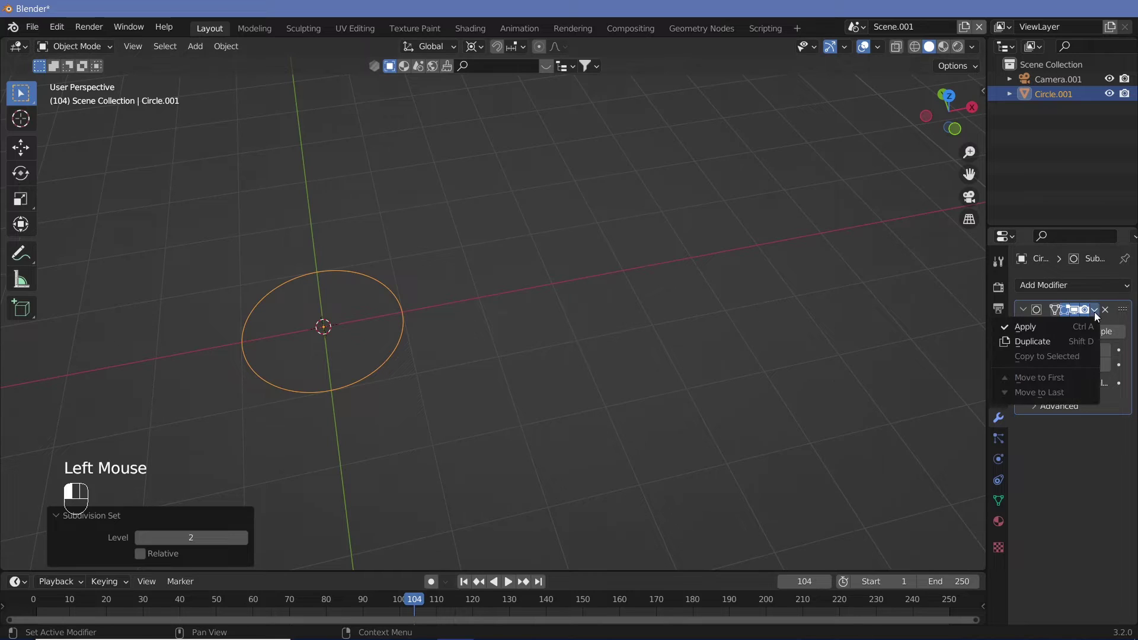
{"action": "left_click", "coordinate": [1044, 333]}
{"action": "middle_click_drag", "start_coordinate": [418, 341], "coordinate": [414, 356]}
{"action": "key", "text": "Tab"}
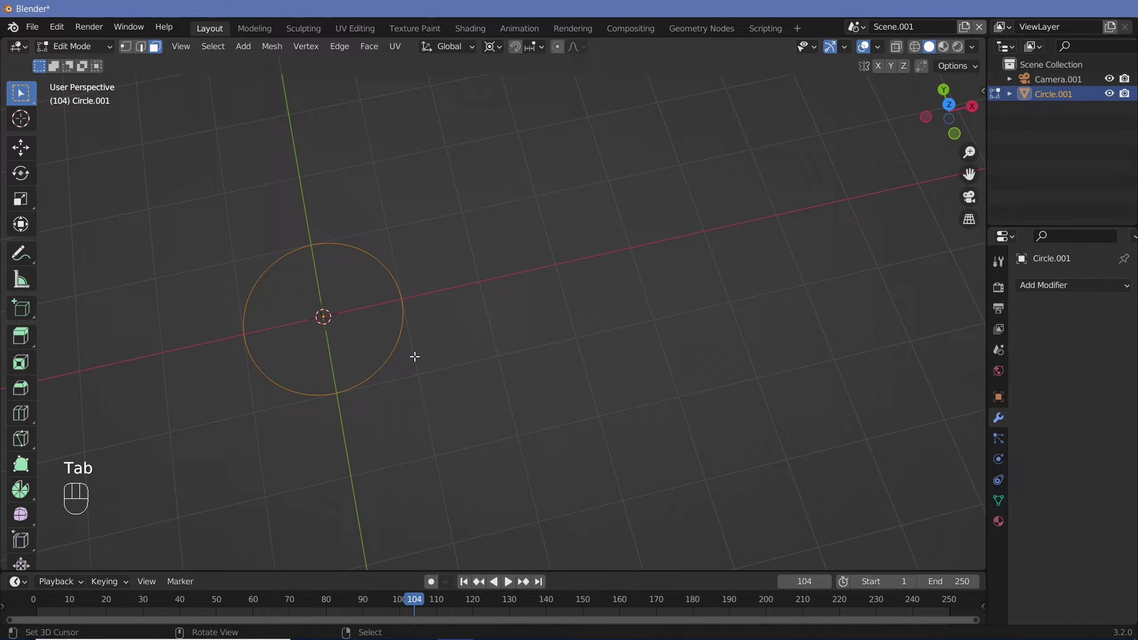
Fill the circle with a face, return to Object Mode, and view it in Rendered shading.
{"action": "key", "text": "f"}
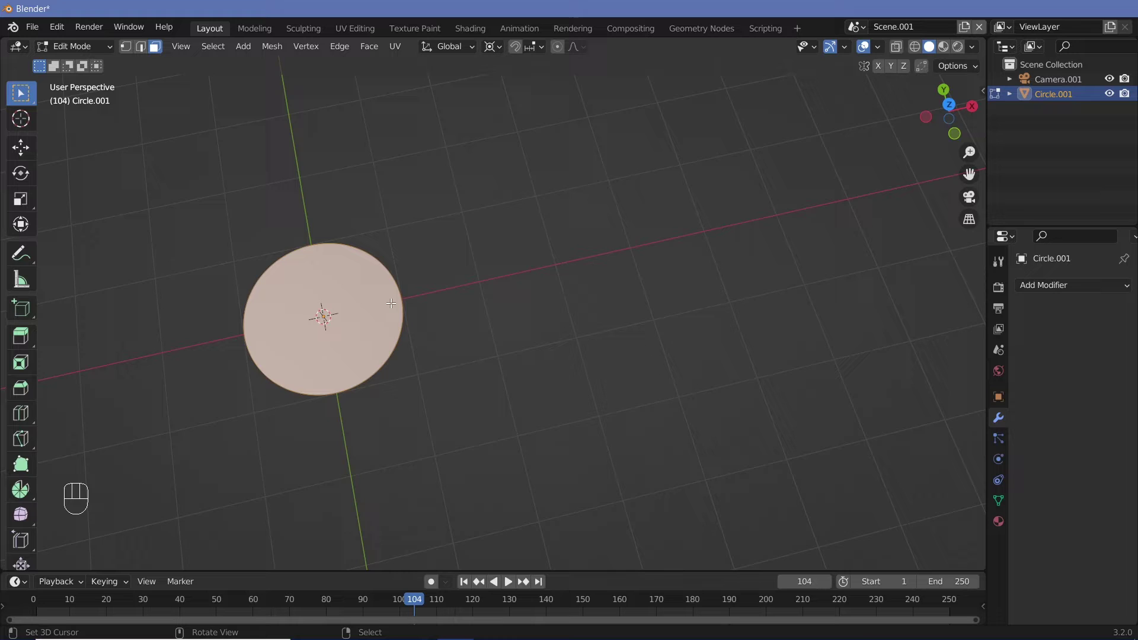
{"action": "middle_click_drag", "start_coordinate": [391, 308], "coordinate": [563, 255]}
{"action": "key", "text": "Tab"}
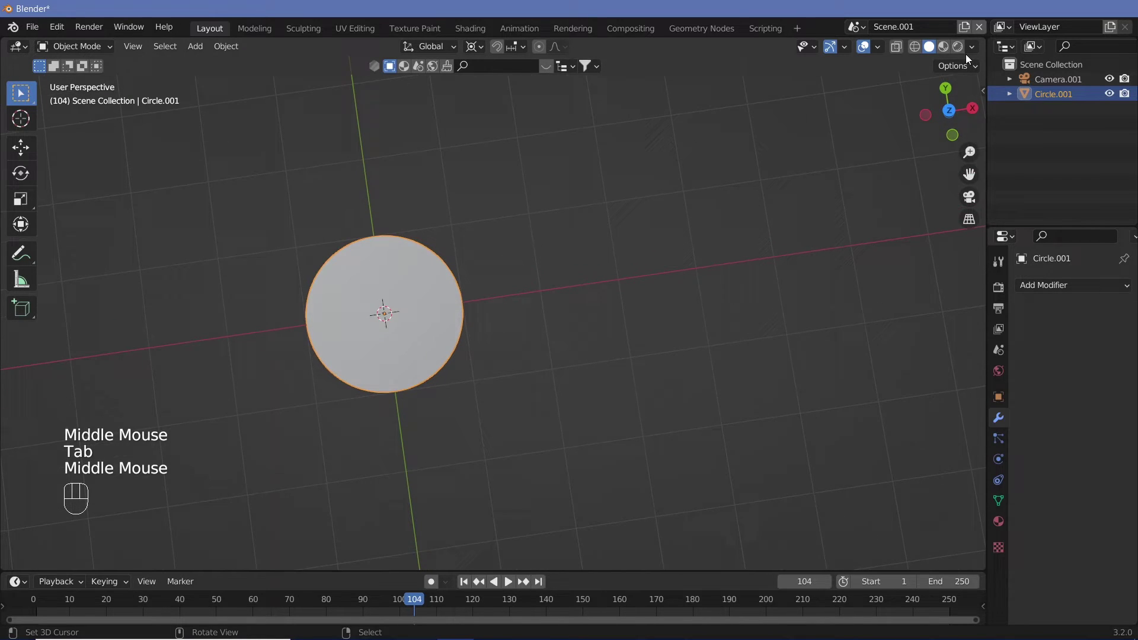
{"action": "left_click", "coordinate": [958, 48]}
{"action": "middle_click_drag", "start_coordinate": [428, 297], "coordinate": [426, 296]}
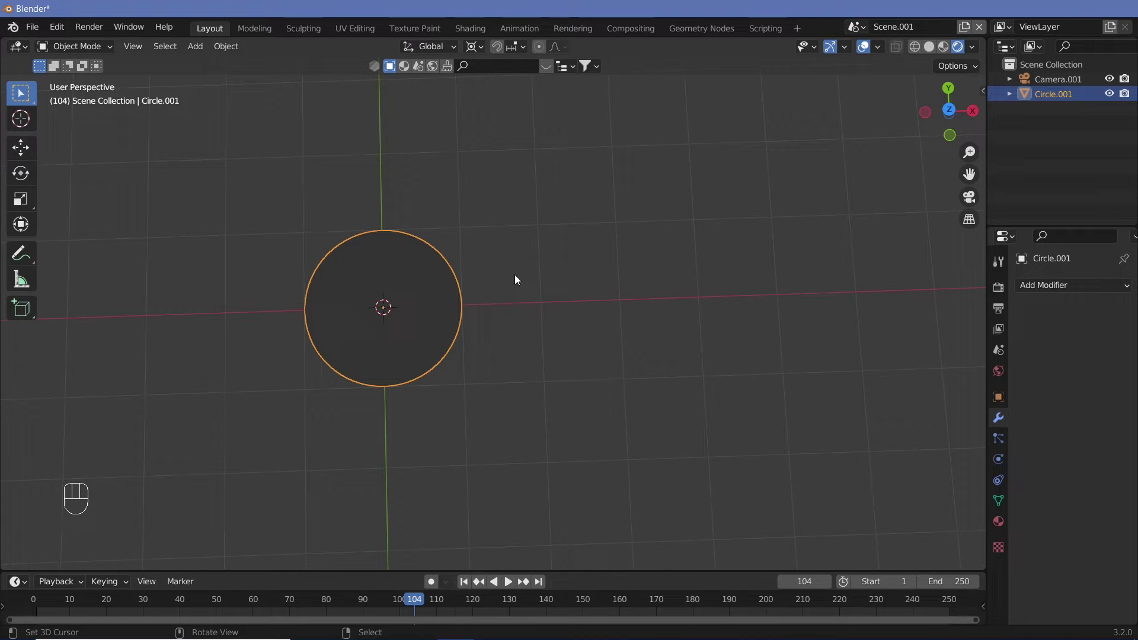
Switch to top view and turn the right half of a split viewport into a Shader Editor.
{"action": "key", "text": "KP_7"}
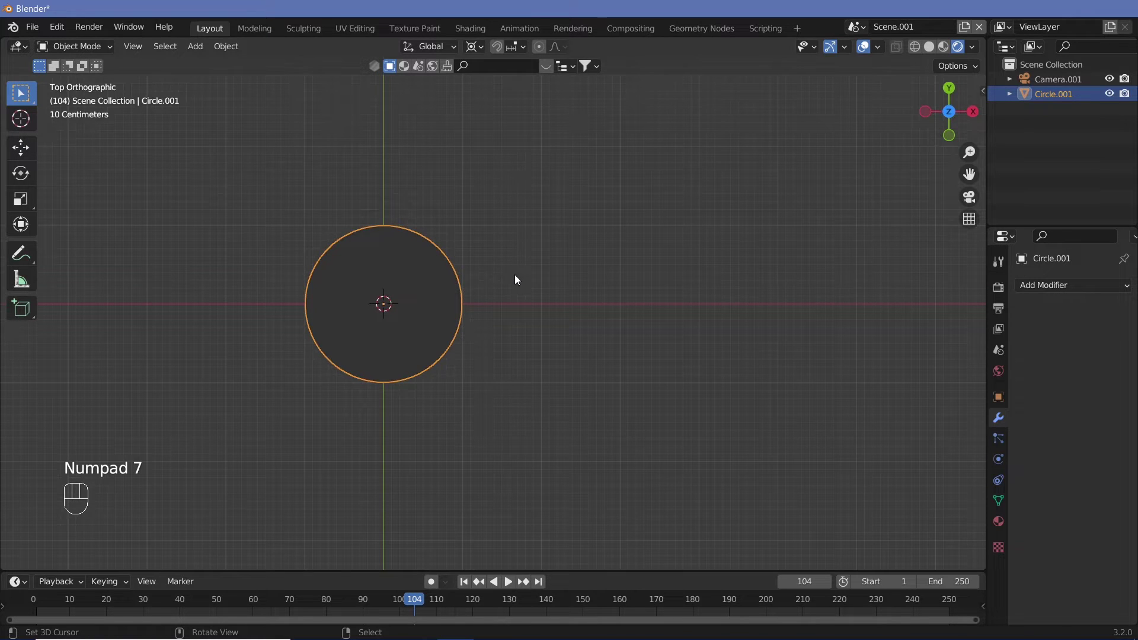
{"action": "middle_click_drag", "start_coordinate": [421, 336], "coordinate": [478, 208], "text": "ctrl"}
{"action": "left_click_drag", "start_coordinate": [983, 39], "coordinate": [620, 71]}
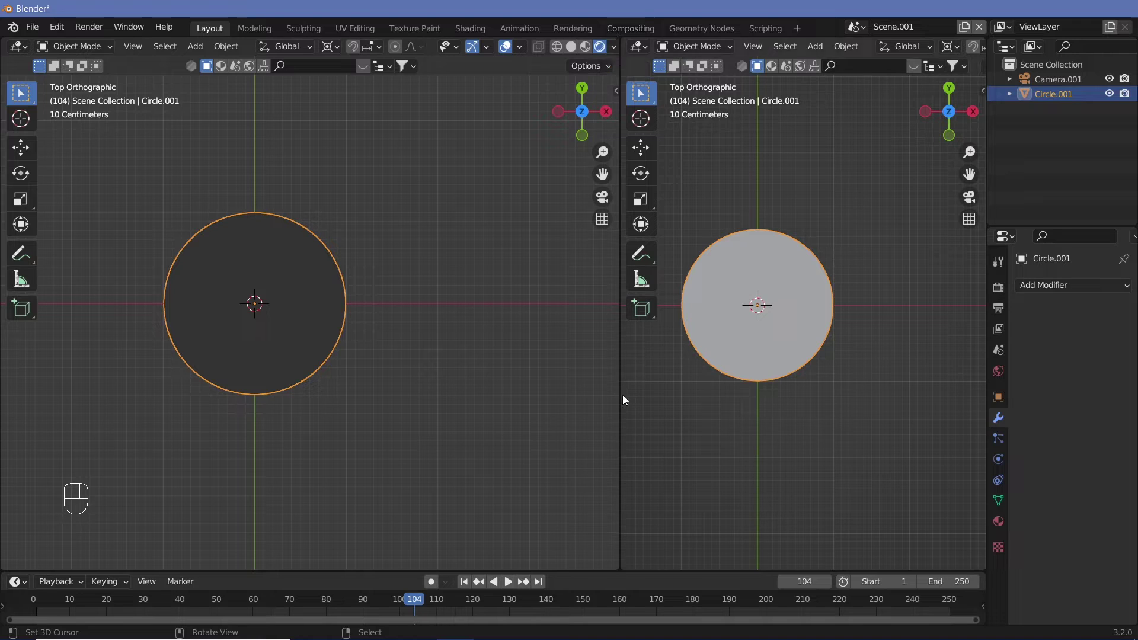
{"action": "left_click", "coordinate": [636, 46]}
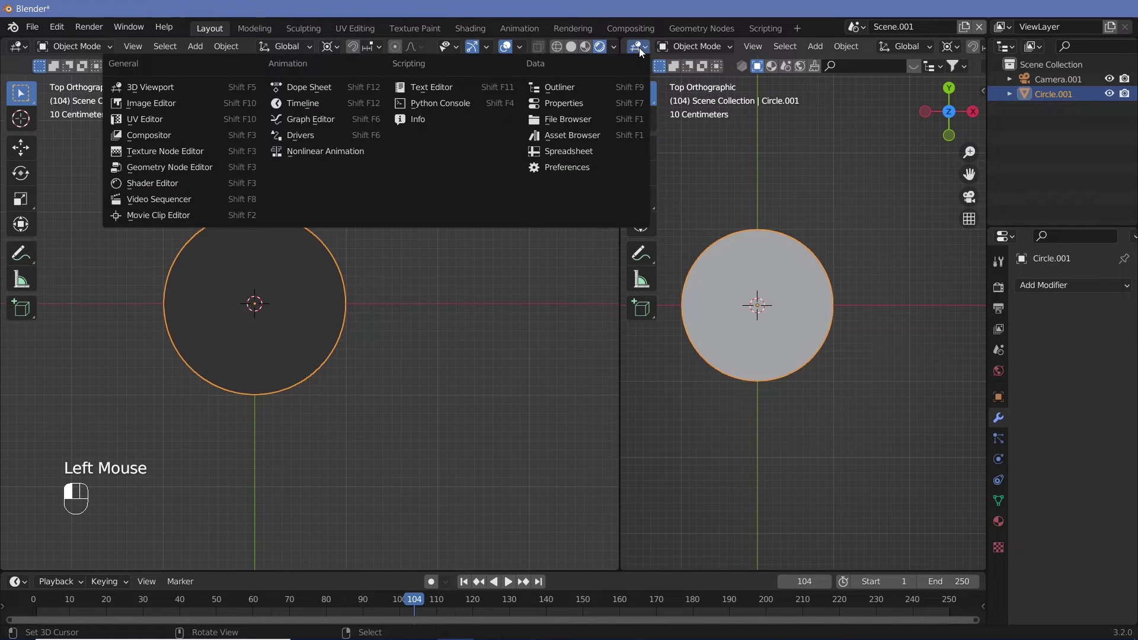
{"action": "left_click", "coordinate": [162, 186]}
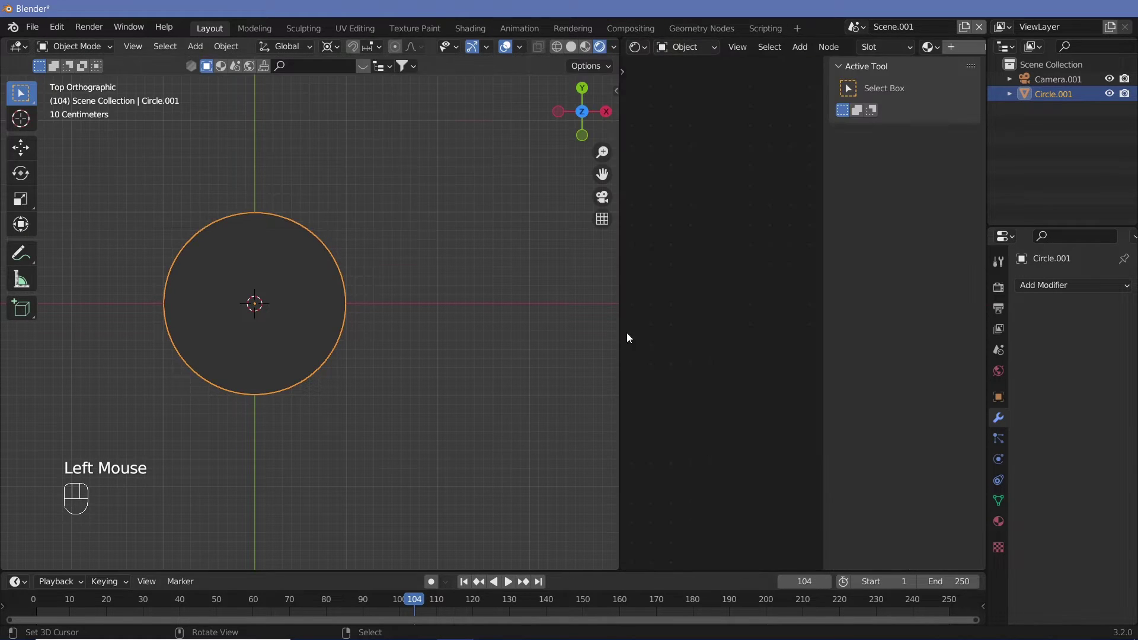
{"action": "key", "text": "n"}
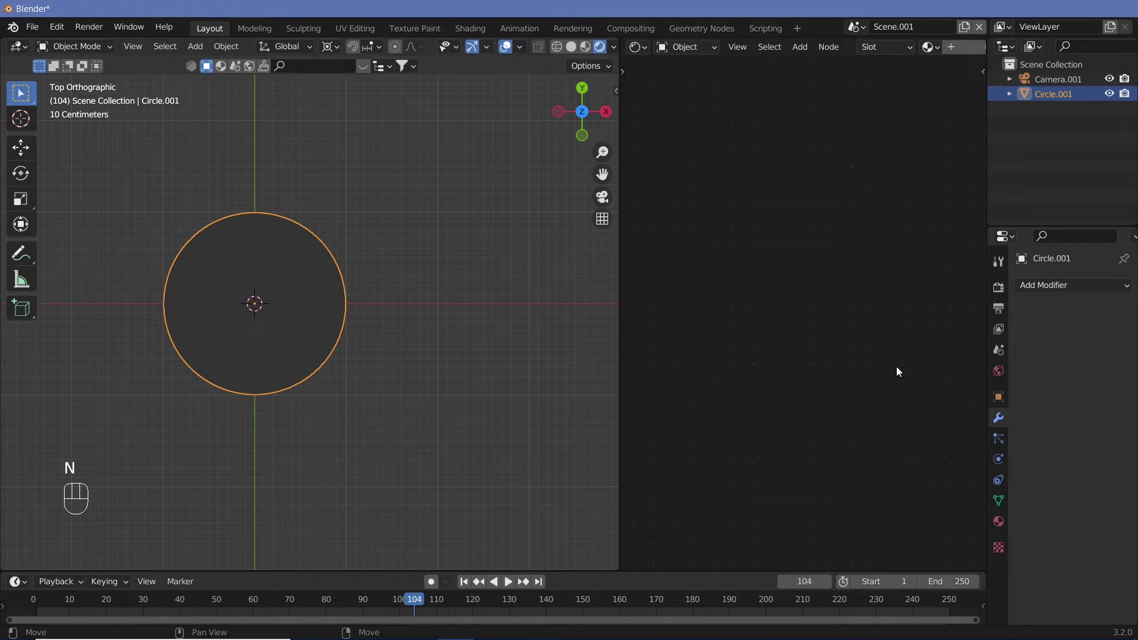
Create a new material, Material.005, for the circle and zoom in on its Principled BSDF node.
{"action": "left_click", "coordinate": [998, 522]}
{"action": "left_click", "coordinate": [1091, 348]}
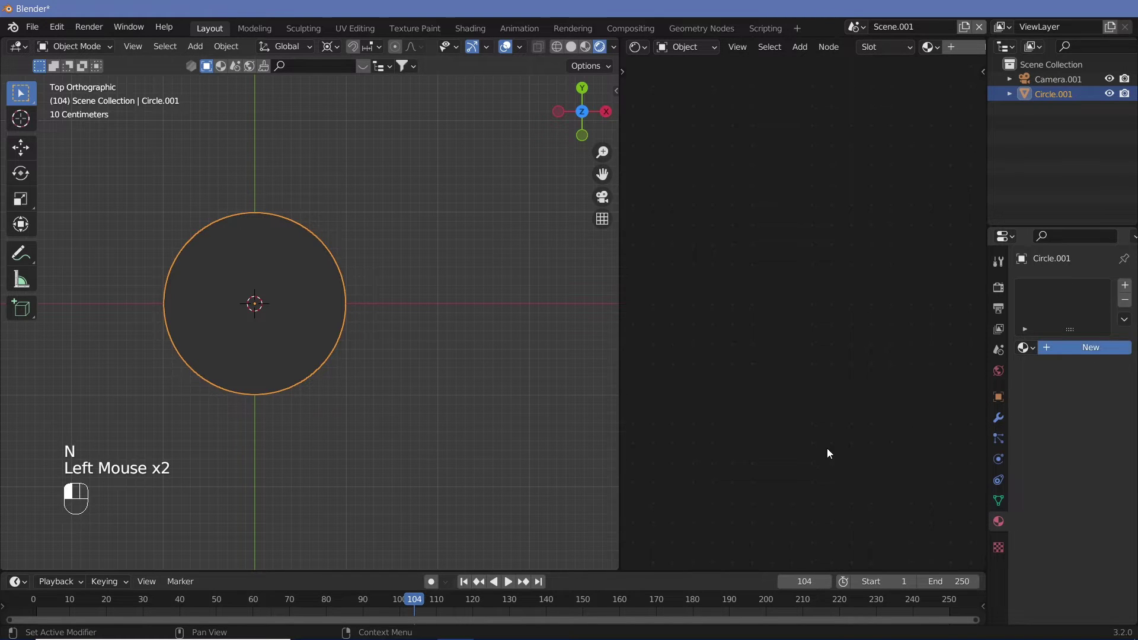
{"action": "middle_click_drag", "start_coordinate": [708, 374], "coordinate": [796, 323]}
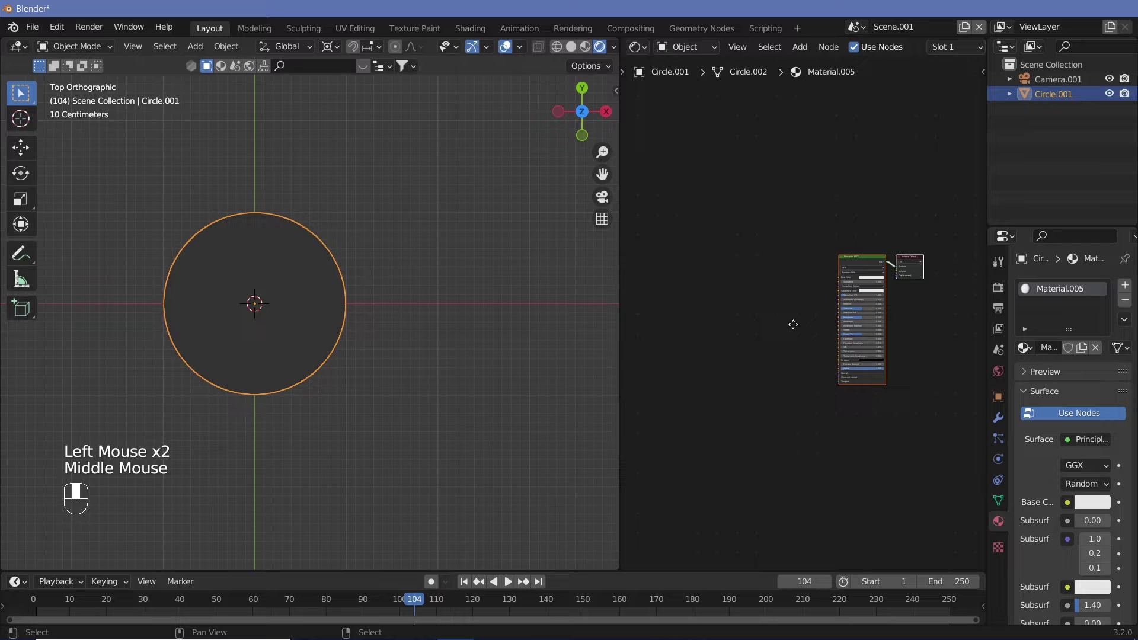
{"action": "middle_click_drag", "start_coordinate": [758, 414], "coordinate": [824, 300], "text": "ctrl"}
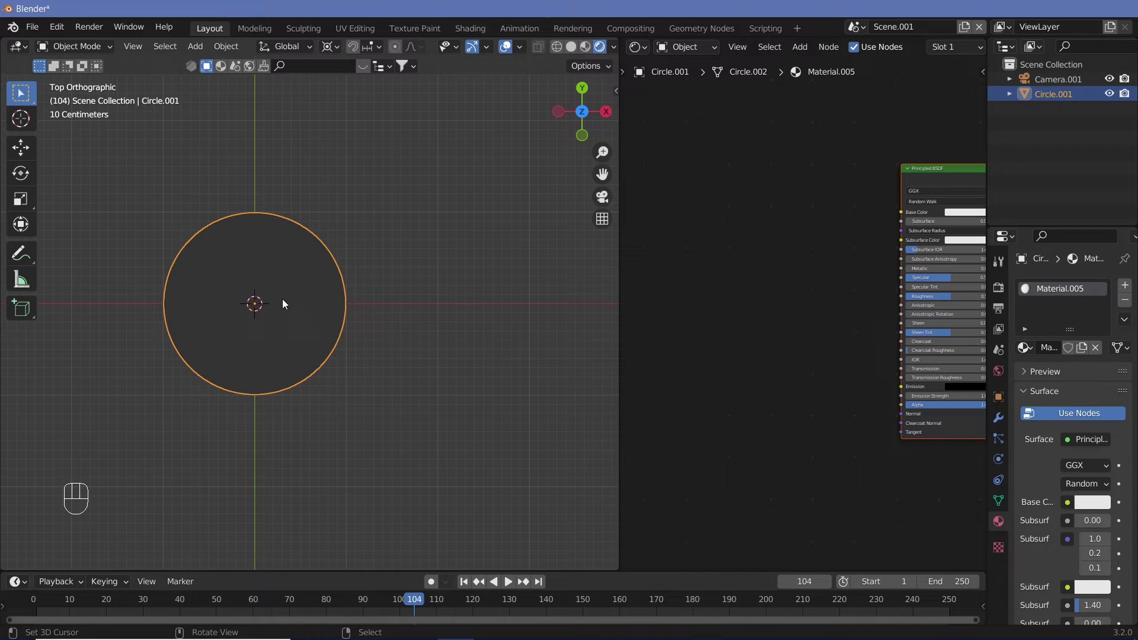
Add a Gradient Texture node and preview its output on the circle.
{"action": "key", "text": "shift+a"}
{"action": "left_click", "coordinate": [738, 297]}
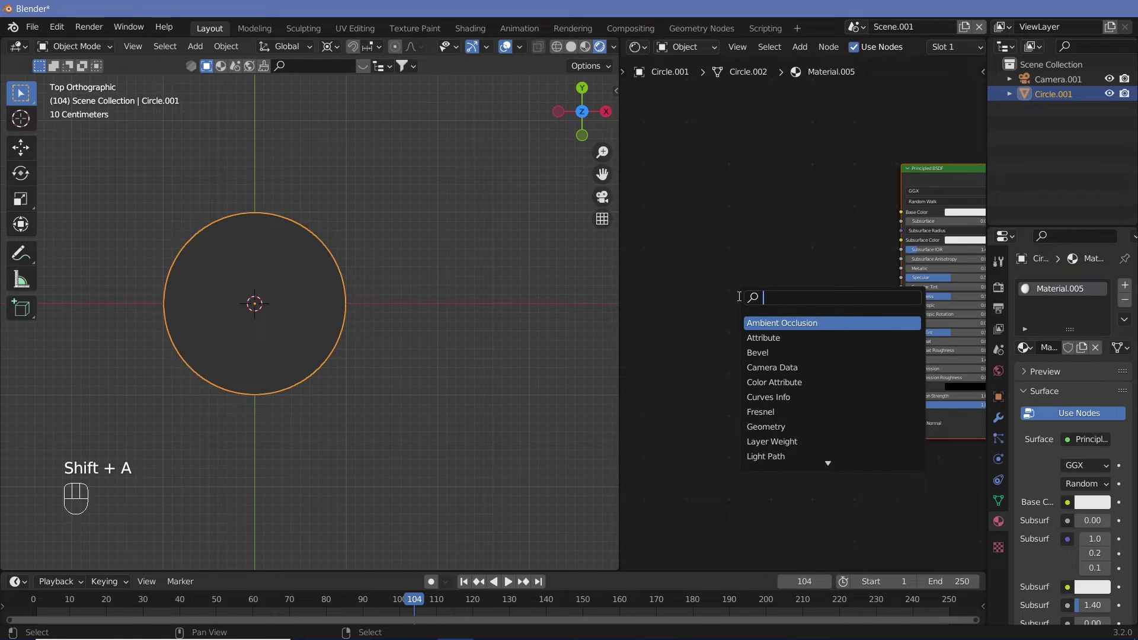
{"action": "type", "text": "gradi"}
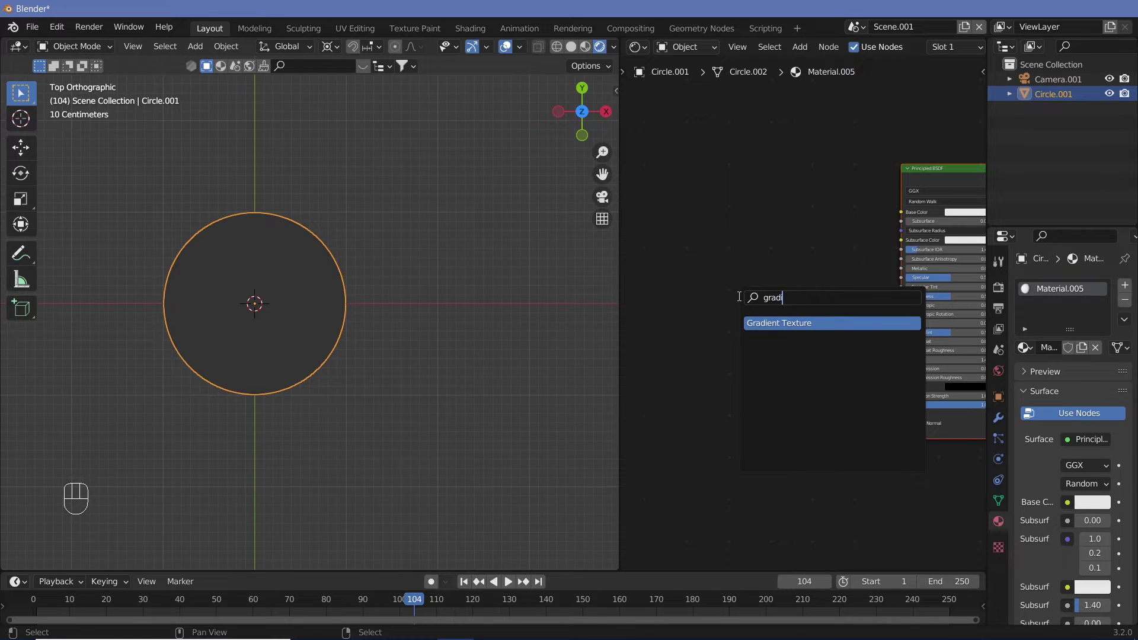
{"action": "key", "text": "Return"}
{"action": "left_click", "coordinate": [735, 296]}
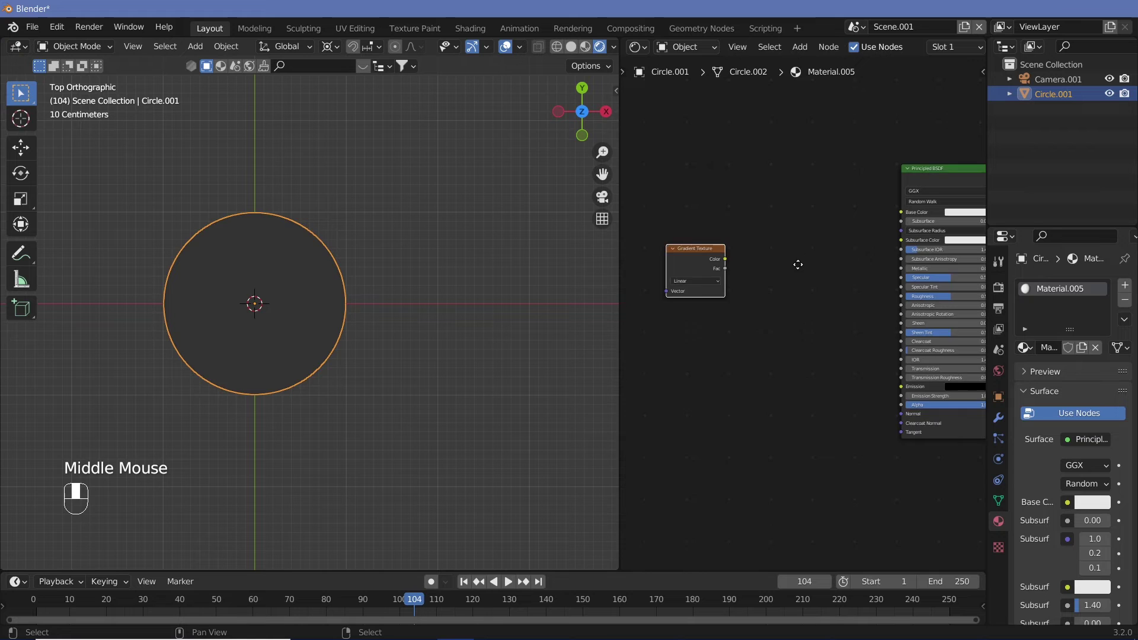
{"action": "middle_click_drag", "start_coordinate": [695, 279], "coordinate": [754, 266]}
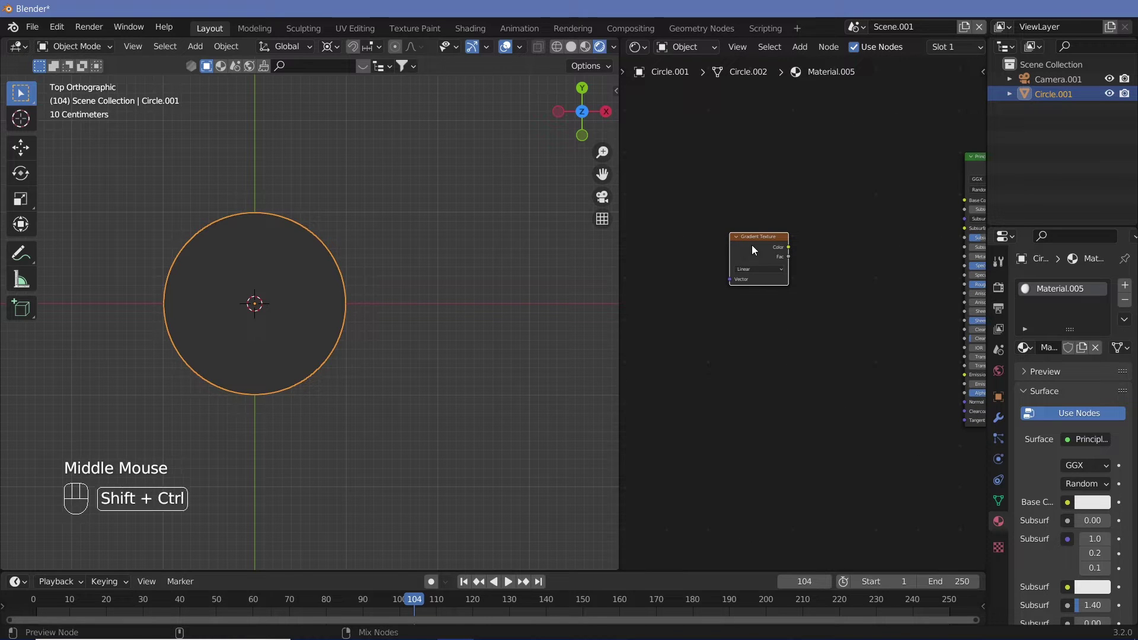
{"action": "left_click", "coordinate": [751, 244], "text": "ctrl+shift"}
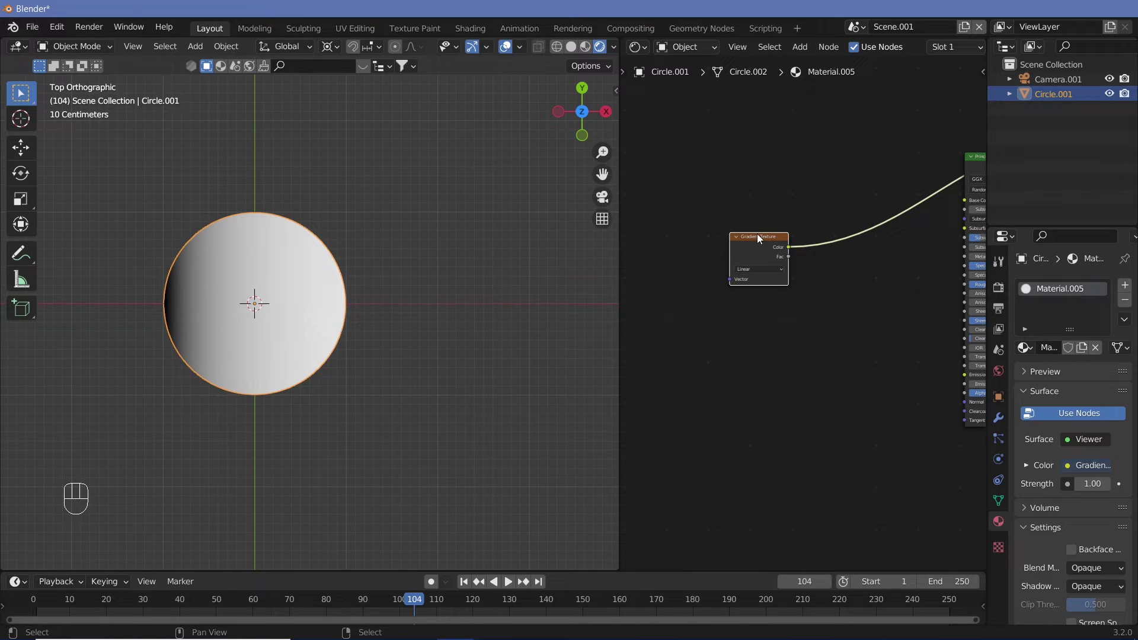
Add Texture Coordinate and Mapping nodes with Ctrl+T and link Object coordinates into Mapping.
{"action": "key", "text": "ctrl"}
{"action": "key", "text": "ctrl+t"}
{"action": "middle_click_drag", "start_coordinate": [740, 336], "coordinate": [867, 336]}
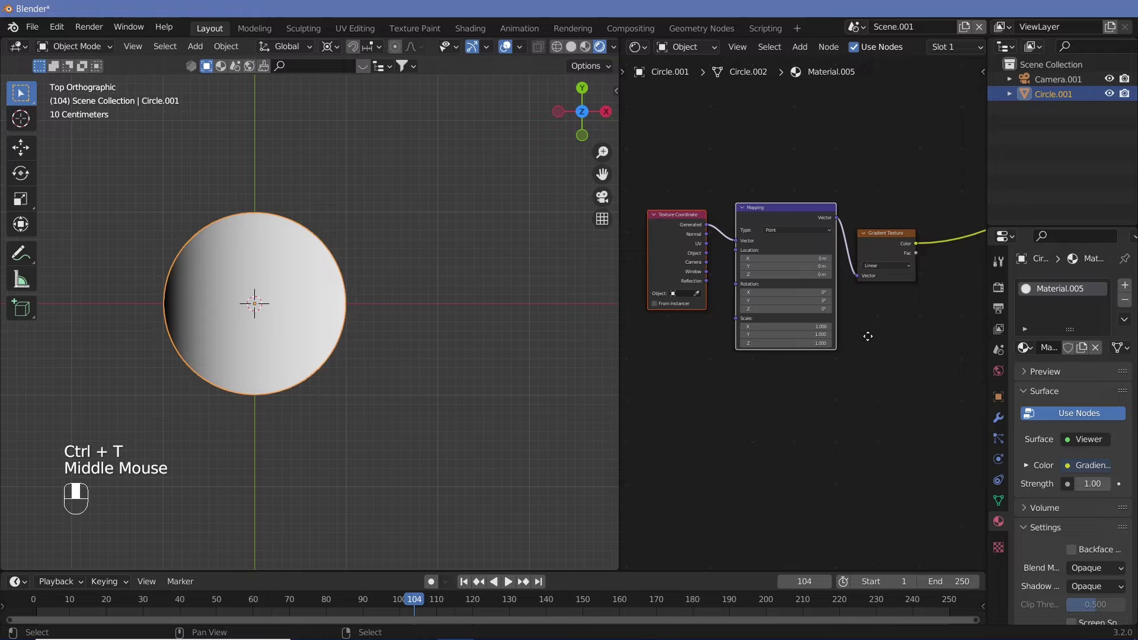
{"action": "left_click", "coordinate": [654, 229]}
{"action": "left_click", "coordinate": [782, 209]}
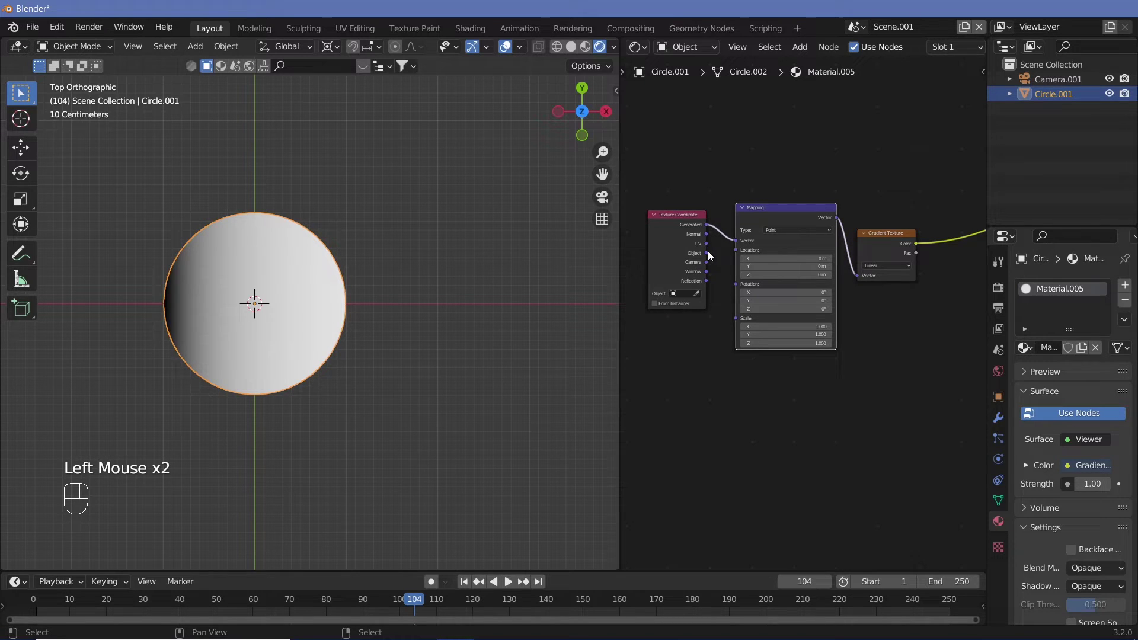
{"action": "left_click_drag", "start_coordinate": [706, 253], "coordinate": [737, 240]}
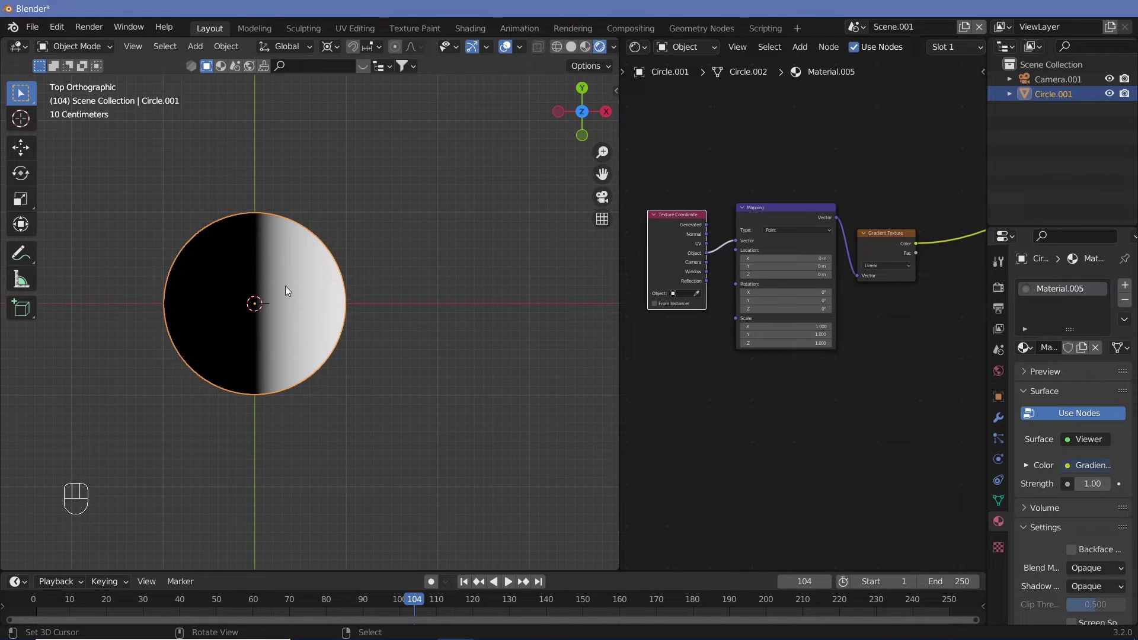
{"action": "middle_click_drag", "start_coordinate": [895, 393], "coordinate": [795, 399]}
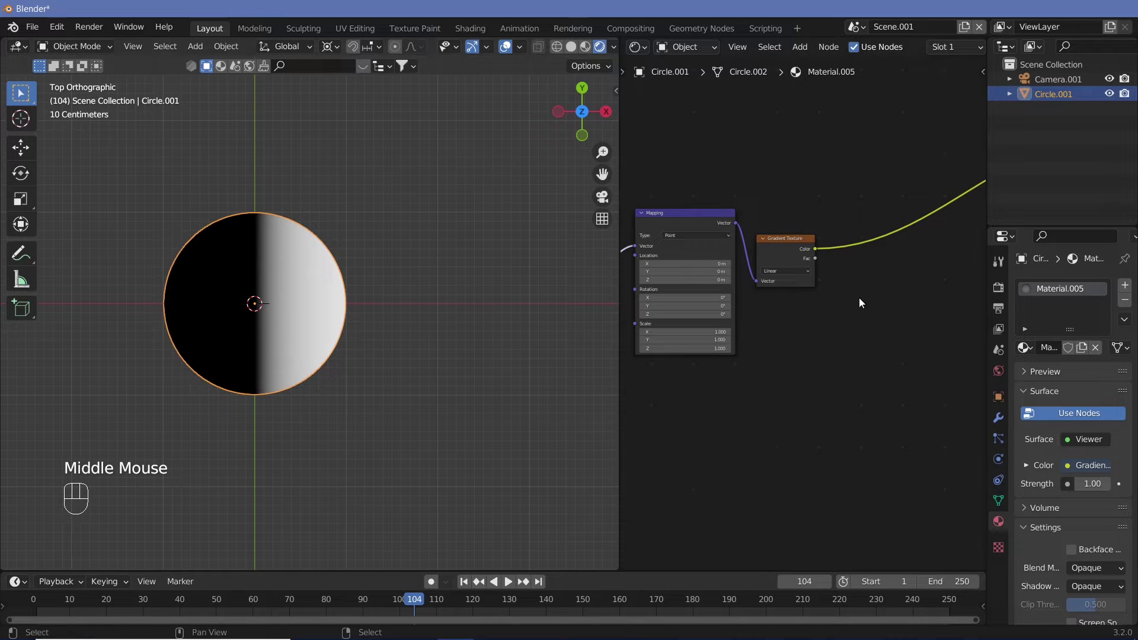
Insert a Math node on the gradient link, set to Greater Than with threshold 0.
{"action": "key", "text": "shift+a"}
{"action": "left_click", "coordinate": [856, 314]}
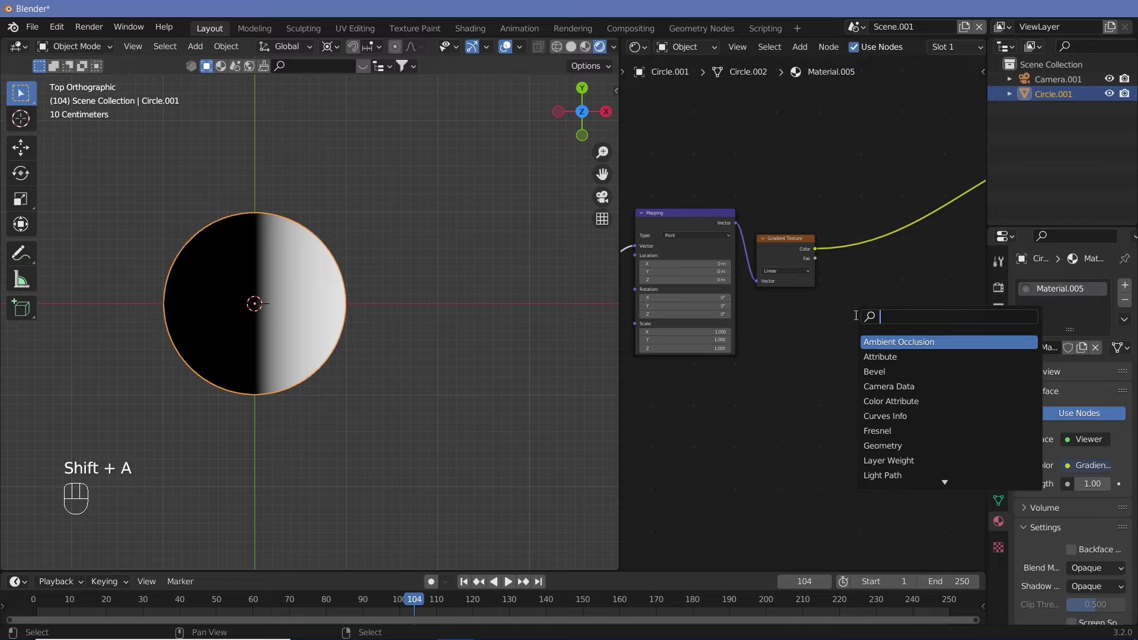
{"action": "type", "text": "great"}
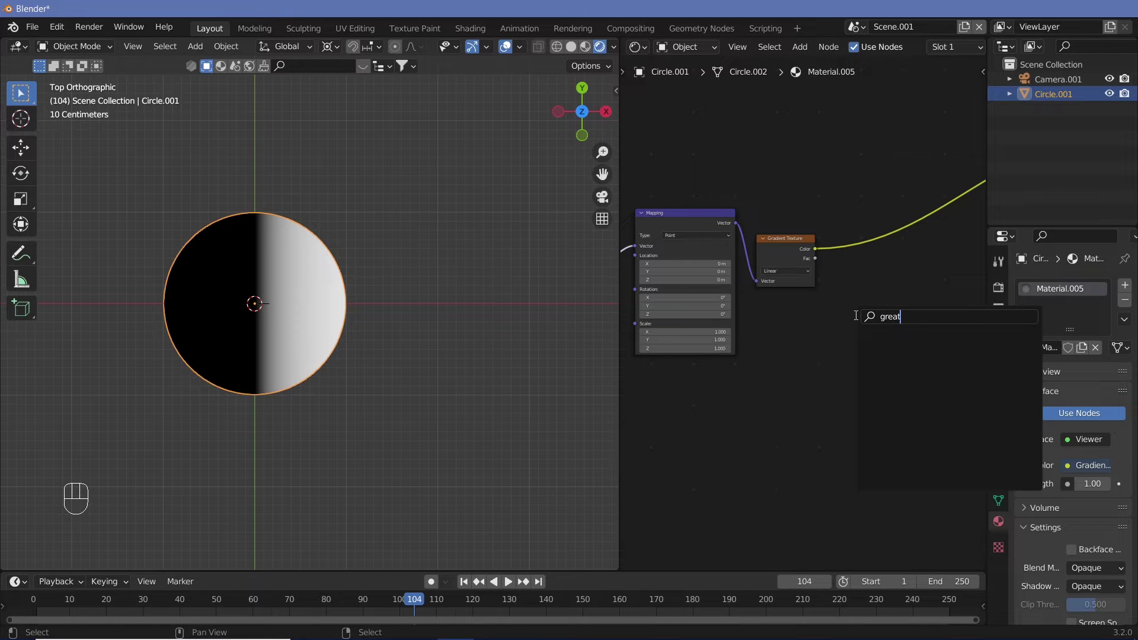
{"action": "key", "text": "BackSpace"}
{"action": "key", "text": "BackSpace"}
{"action": "key", "text": "BackSpace"}
{"action": "key", "text": "BackSpace"}
{"action": "key", "text": "BackSpace"}
{"action": "type", "text": "math"}
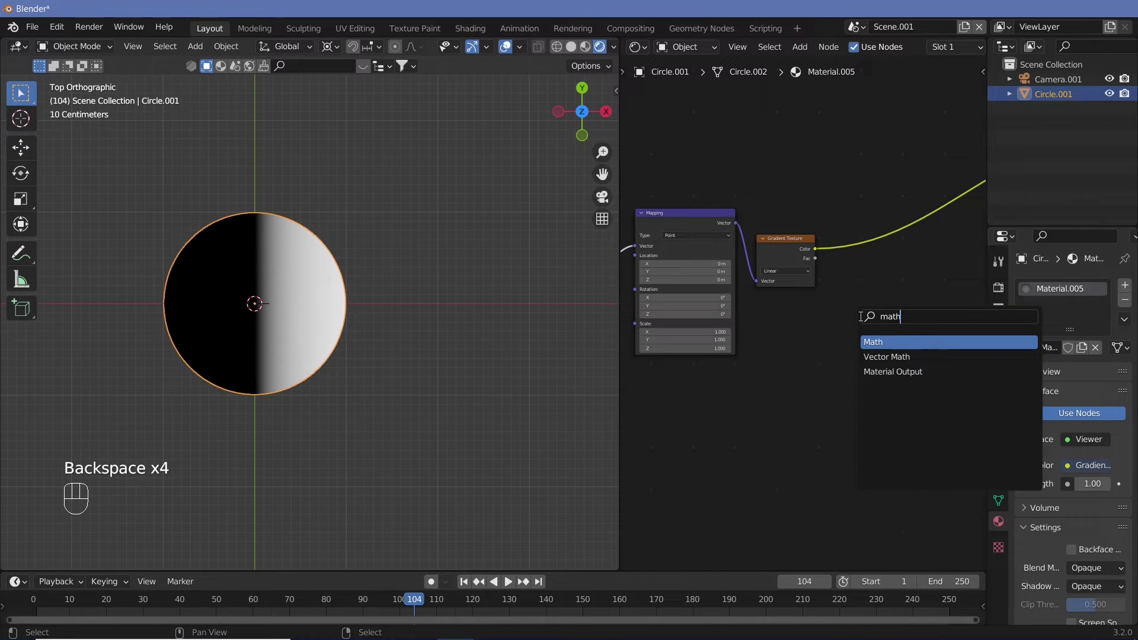
{"action": "key", "text": "Return"}
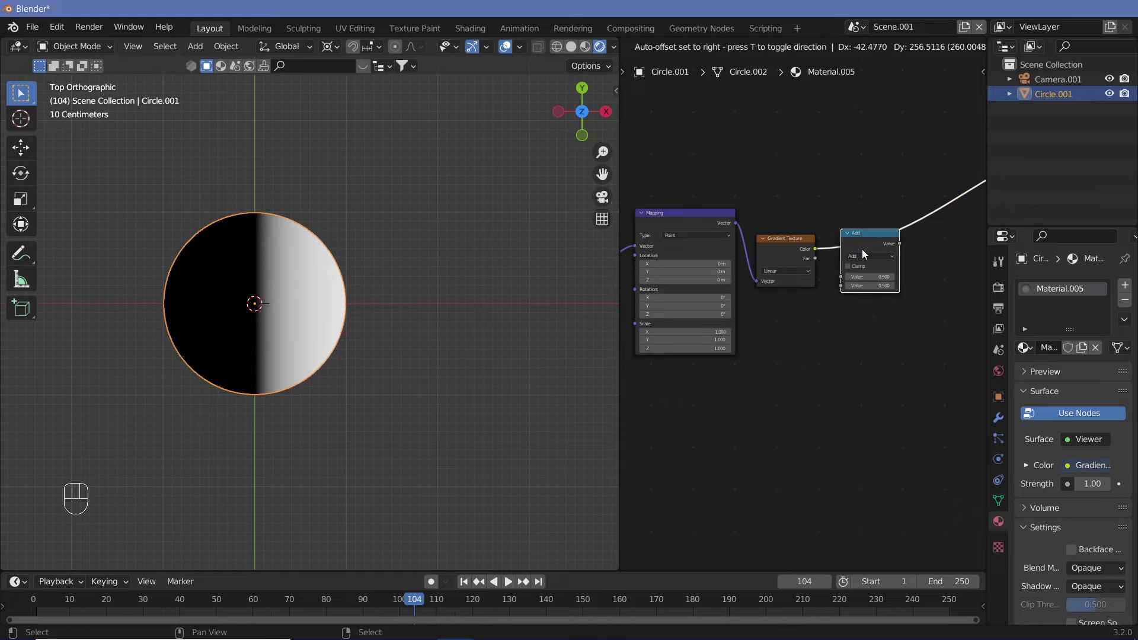
{"action": "left_click", "coordinate": [873, 282]}
{"action": "left_click", "coordinate": [874, 256]}
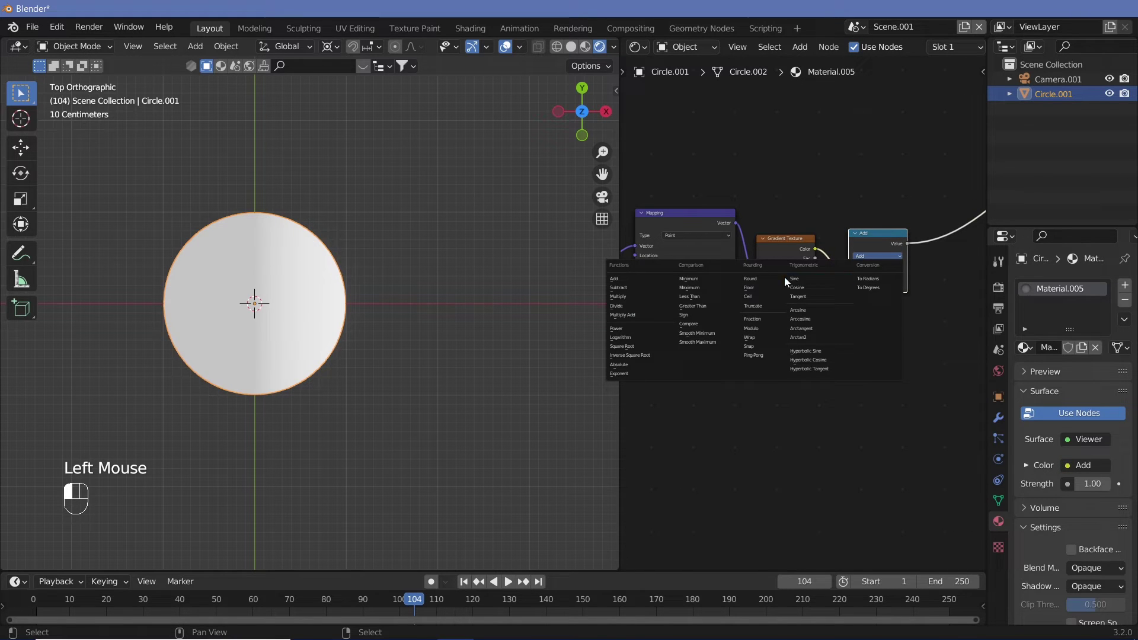
{"action": "left_click", "coordinate": [700, 304]}
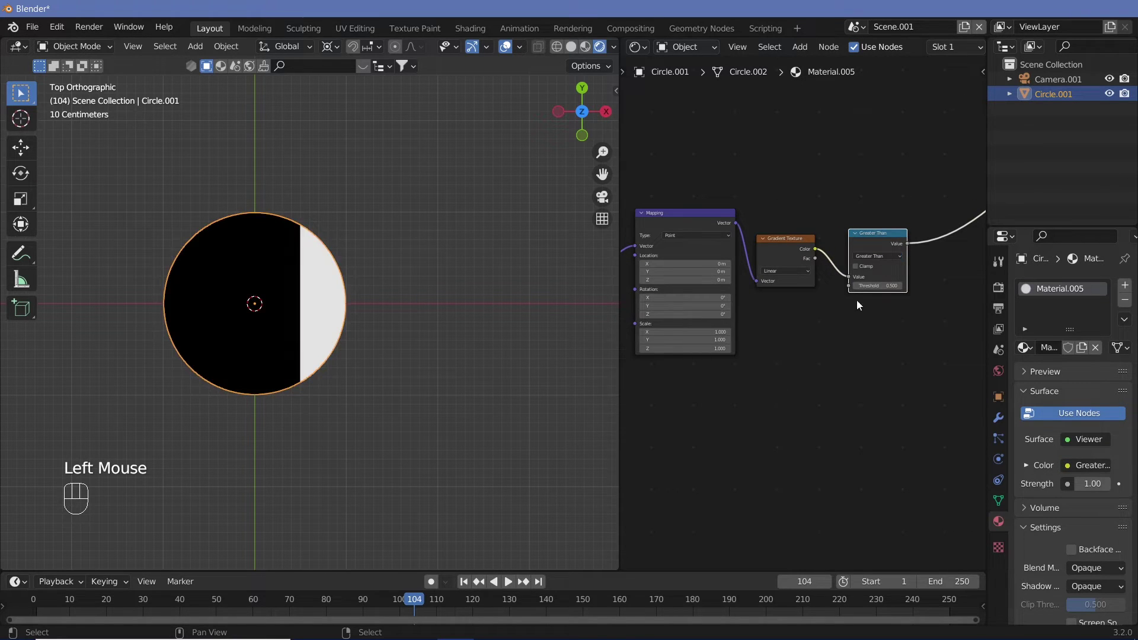
{"action": "left_click_drag", "start_coordinate": [874, 287], "coordinate": [872, 285]}
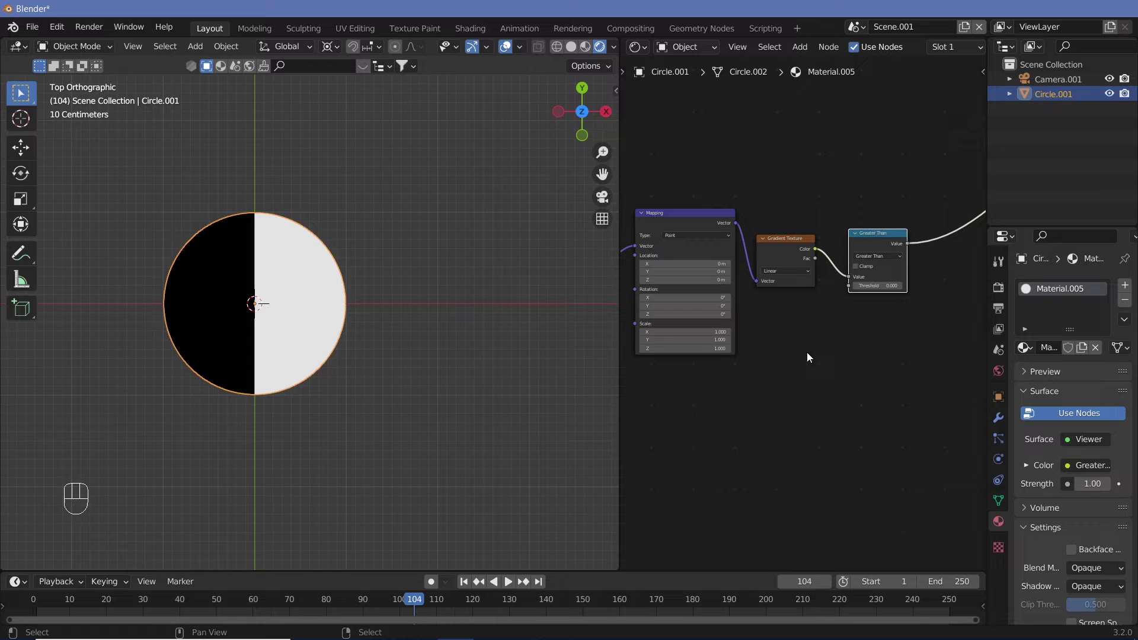
Collapse the Mapping, Gradient Texture and Greater Than nodes and box-select them.
{"action": "left_click", "coordinate": [641, 213]}
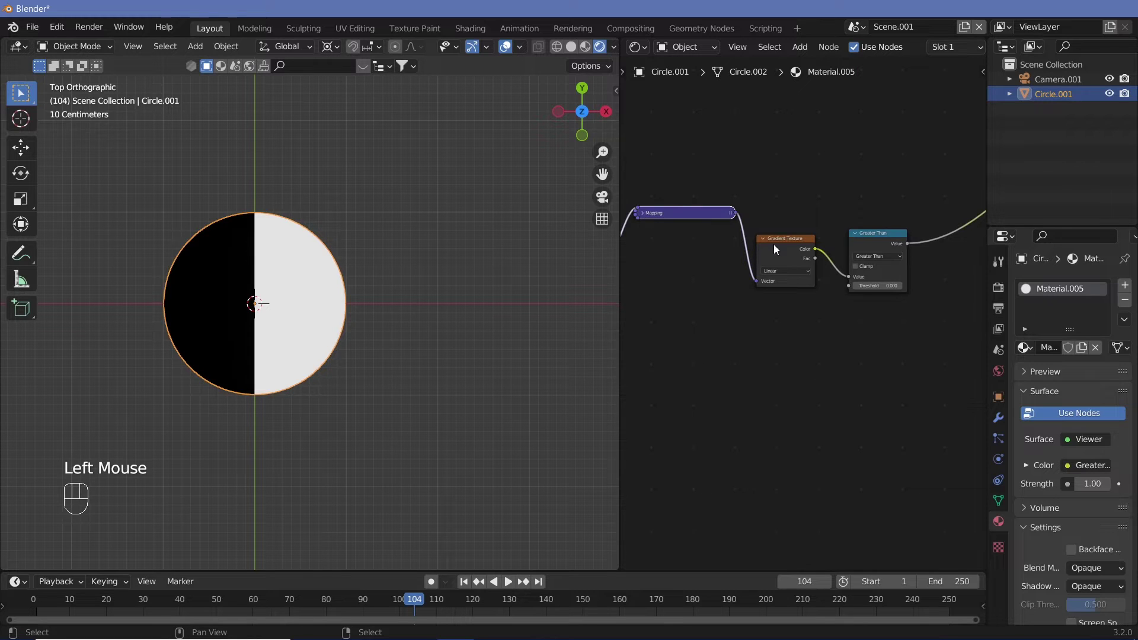
{"action": "left_click", "coordinate": [763, 239]}
{"action": "left_click", "coordinate": [854, 234]}
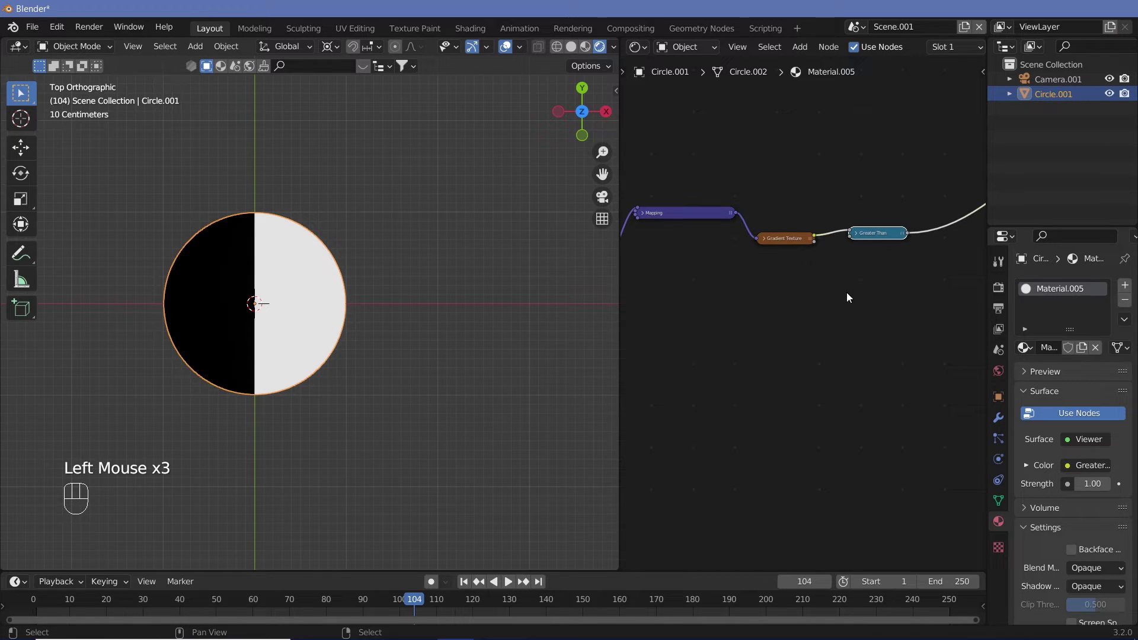
{"action": "middle_click_drag", "start_coordinate": [783, 282], "coordinate": [821, 268]}
{"action": "left_click_drag", "start_coordinate": [724, 168], "coordinate": [916, 262]}
Duplicate the three nodes below, feed the copy Object coordinates, and preview its Greater Than output.
{"action": "key", "text": "shift+d"}
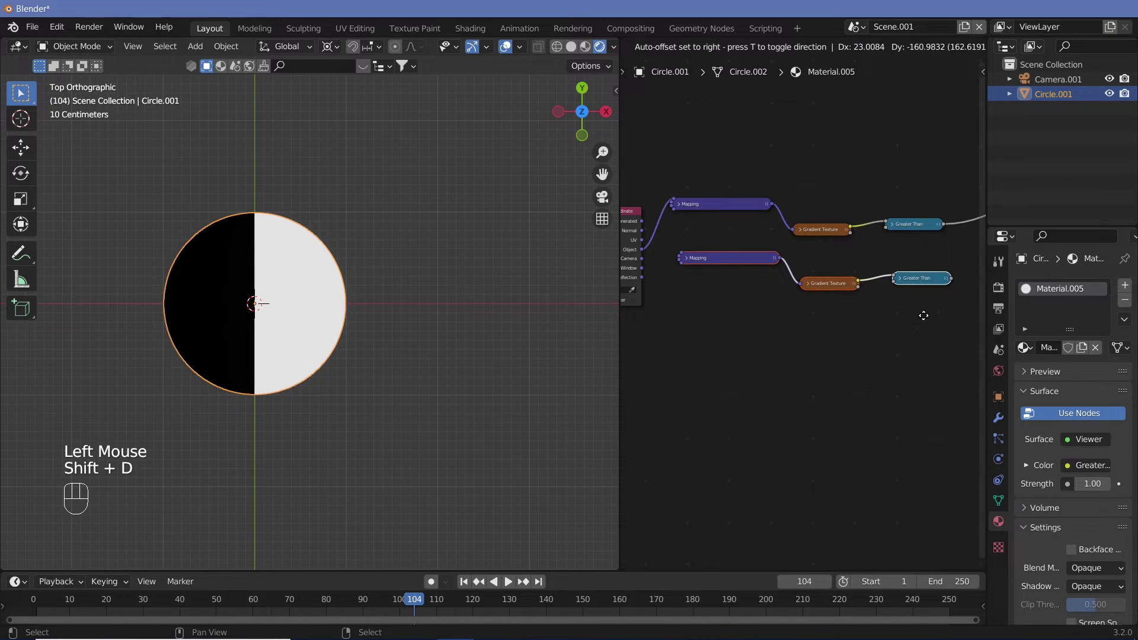
{"action": "left_click", "coordinate": [918, 315]}
{"action": "right_click", "coordinate": [745, 305]}
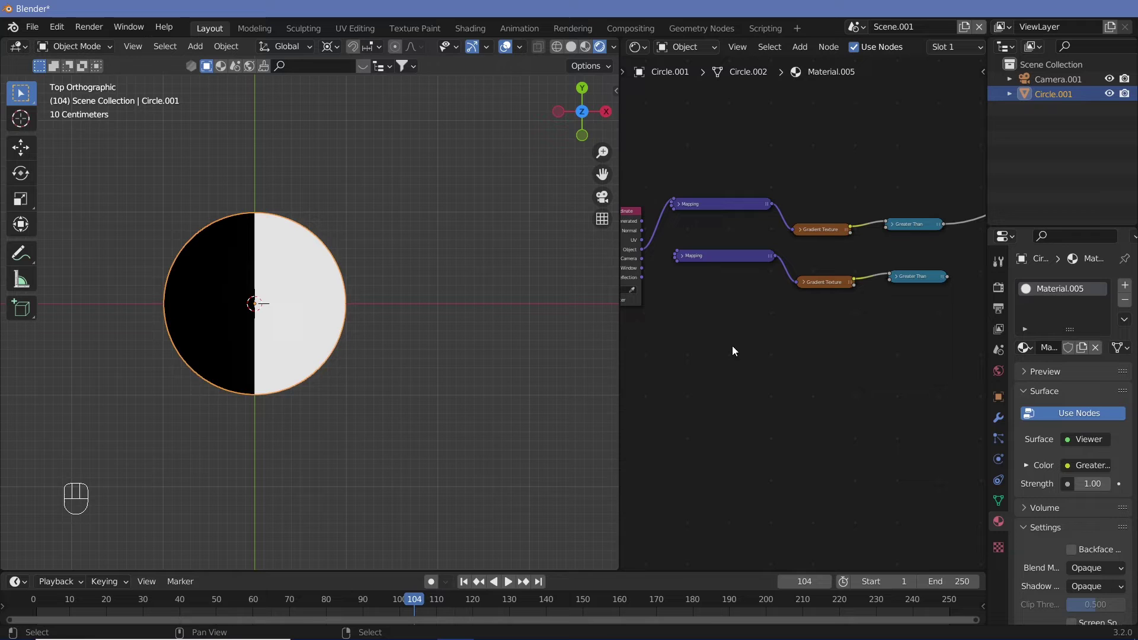
{"action": "left_click", "coordinate": [805, 282]}
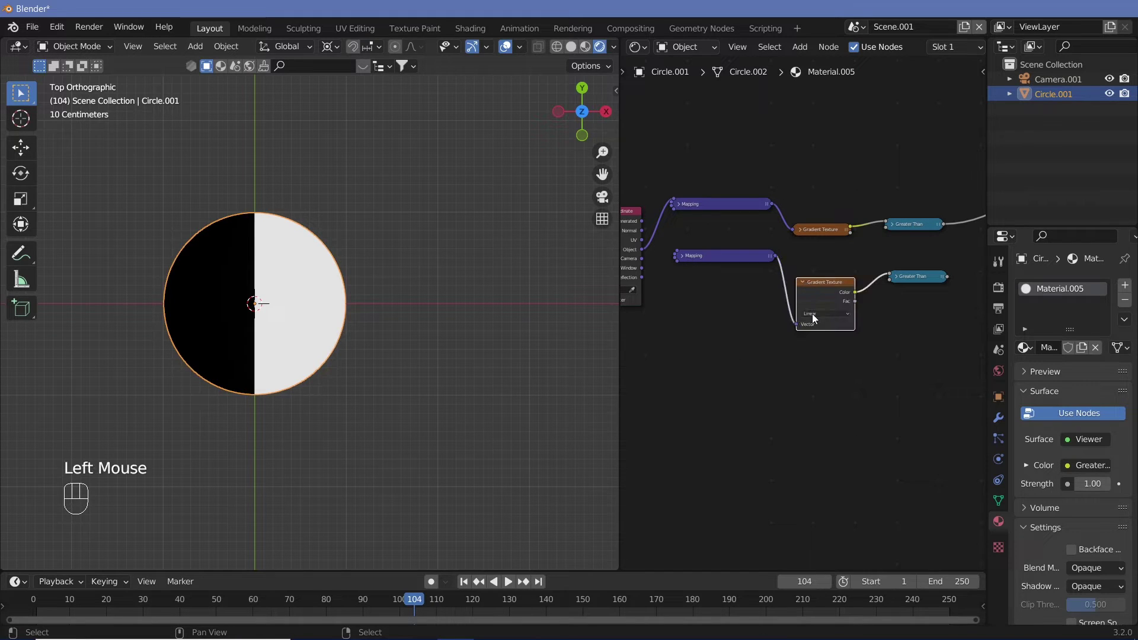
{"action": "left_click", "coordinate": [913, 276], "text": "ctrl+shift"}
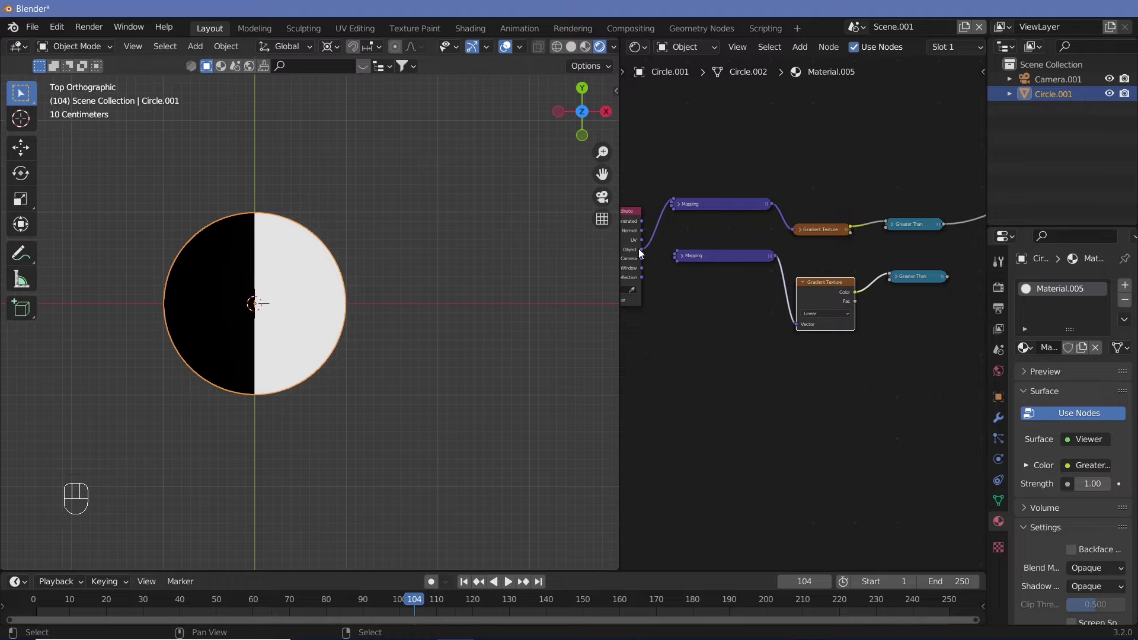
{"action": "left_click_drag", "start_coordinate": [640, 249], "coordinate": [678, 254]}
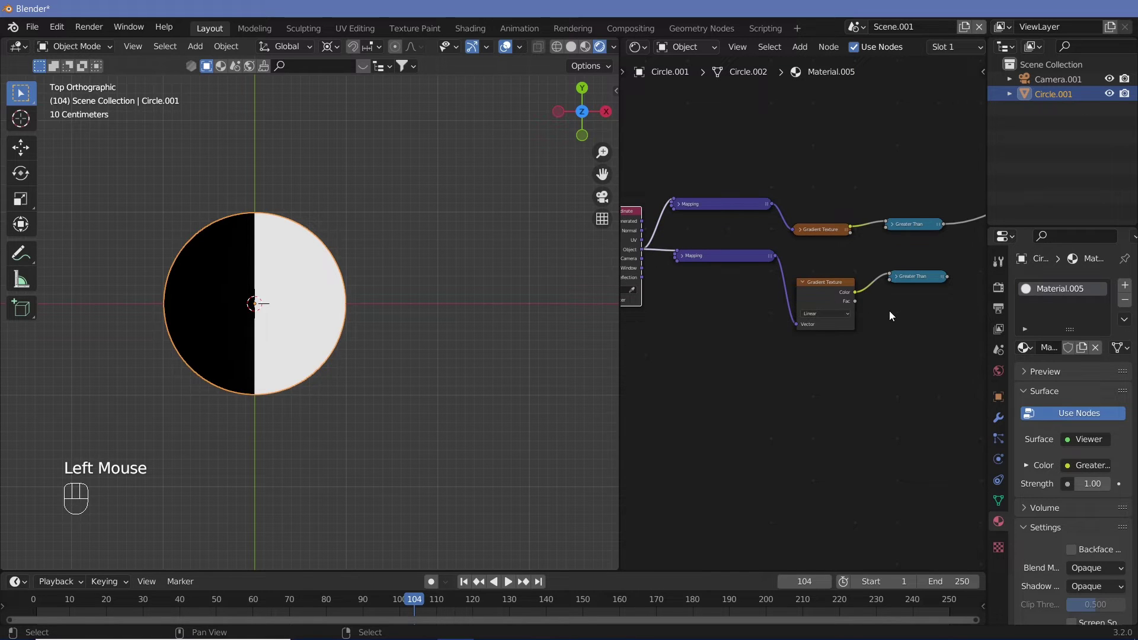
{"action": "left_click", "coordinate": [924, 278], "text": "ctrl+shift"}
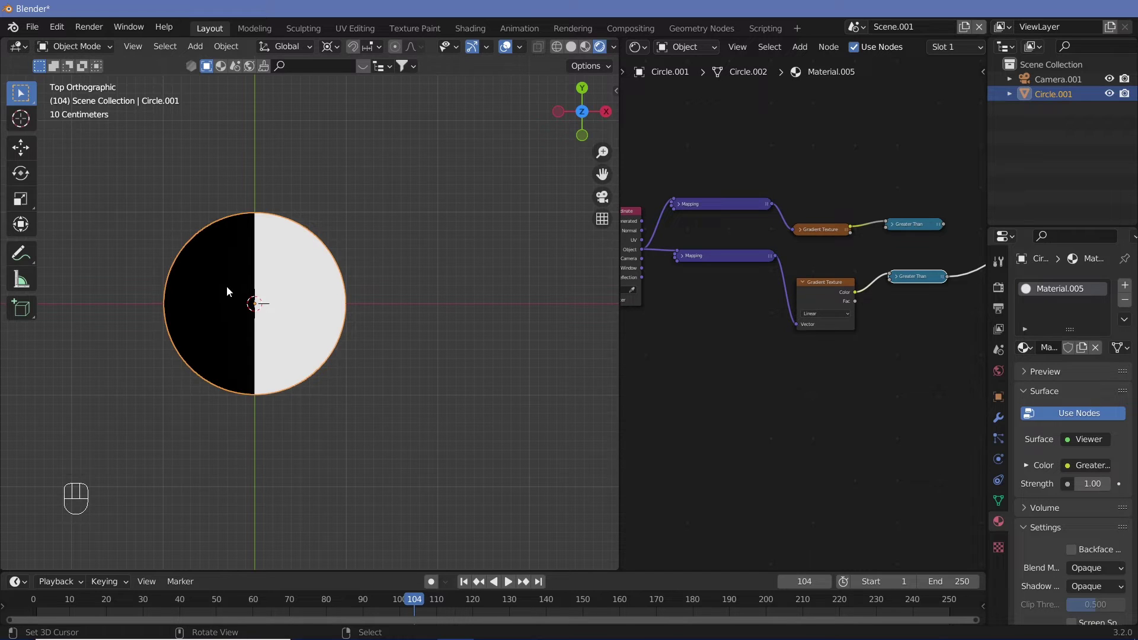
Set the lower gradient to Spherical and its Greater Than threshold to 0.5.
{"action": "left_click", "coordinate": [827, 314]}
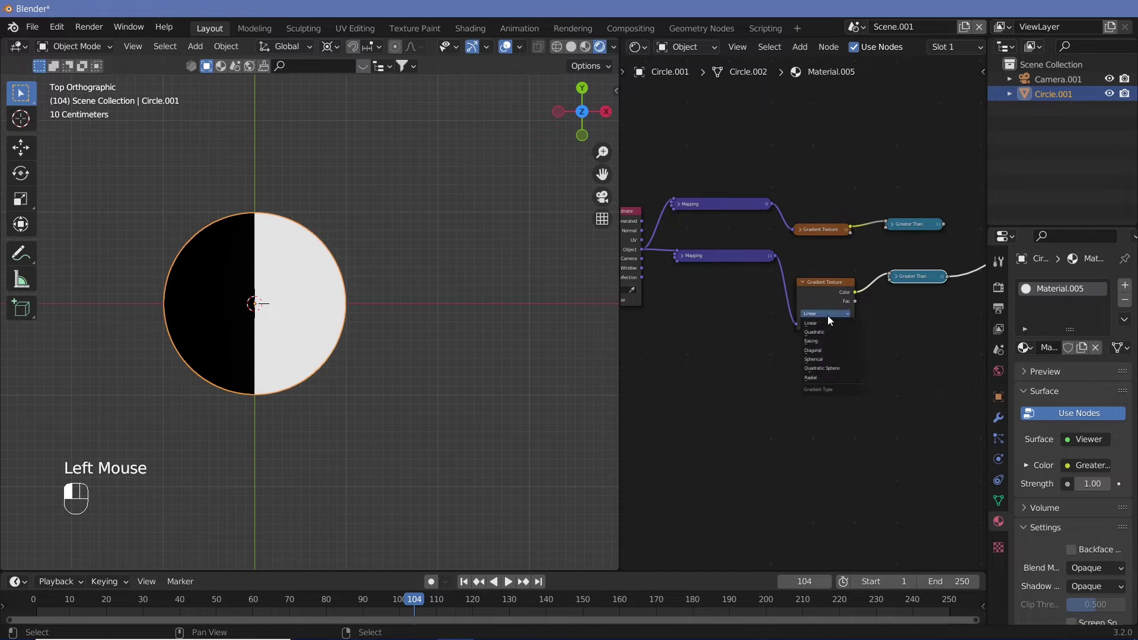
{"action": "left_click", "coordinate": [818, 360]}
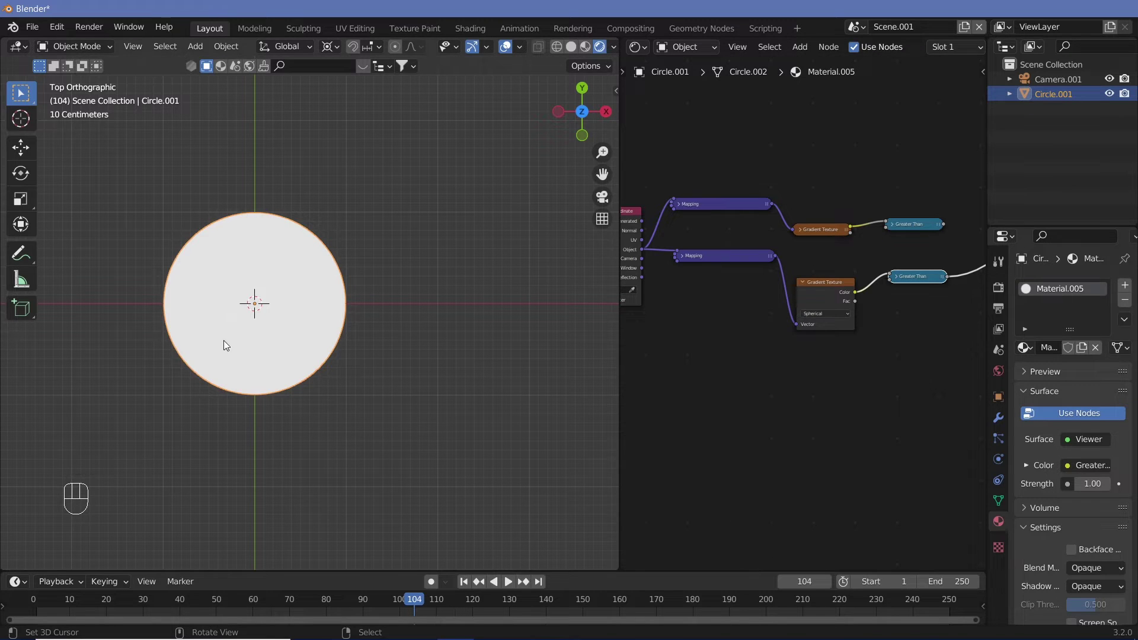
{"action": "left_click", "coordinate": [901, 280]}
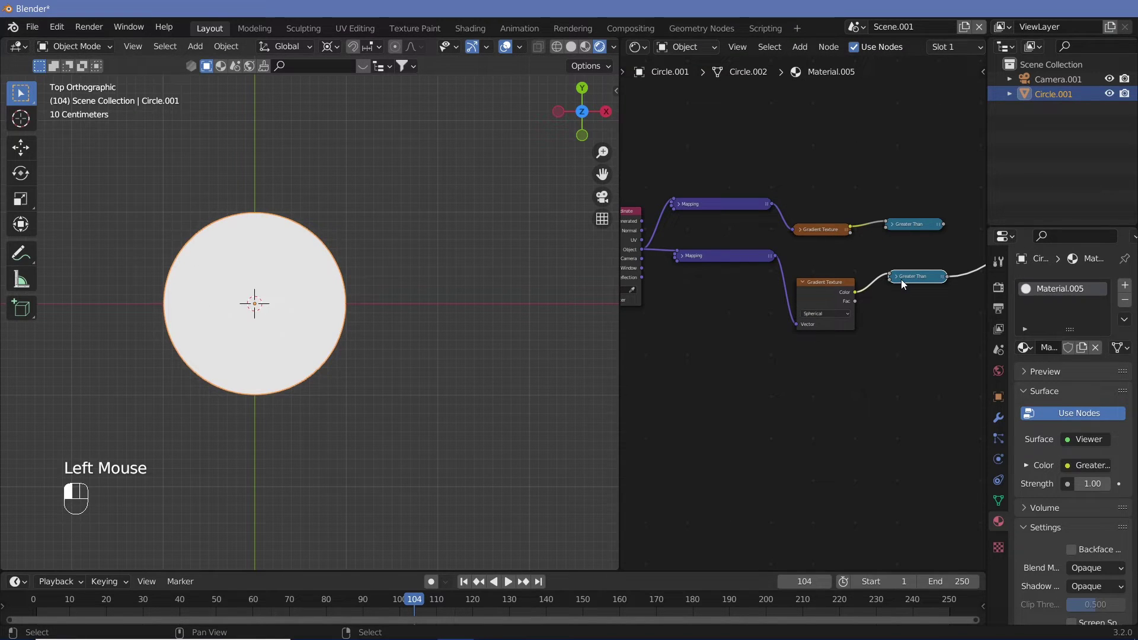
{"action": "left_click", "coordinate": [901, 278]}
{"action": "left_click", "coordinate": [922, 332]}
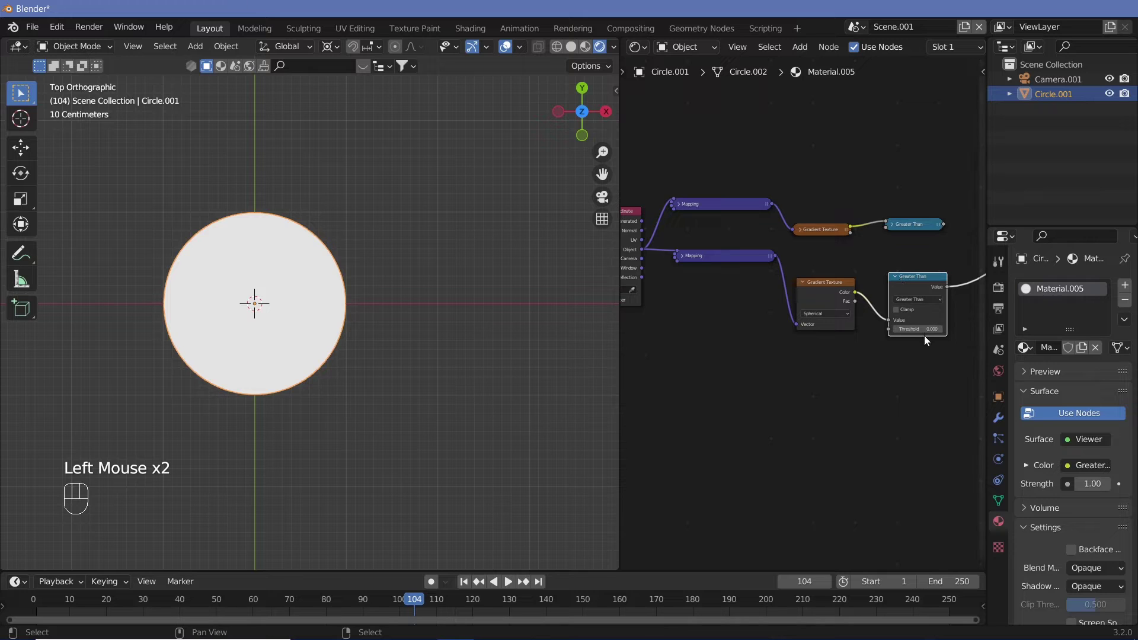
{"action": "mouse_move", "coordinate": [923, 330]}
{"action": "left_mouse_down"}
{"action": "mouse_move", "coordinate": [960, 330]}
{"action": "mouse_move", "coordinate": [915, 330]}
{"action": "mouse_move", "coordinate": [930, 329]}
{"action": "left_mouse_up"}
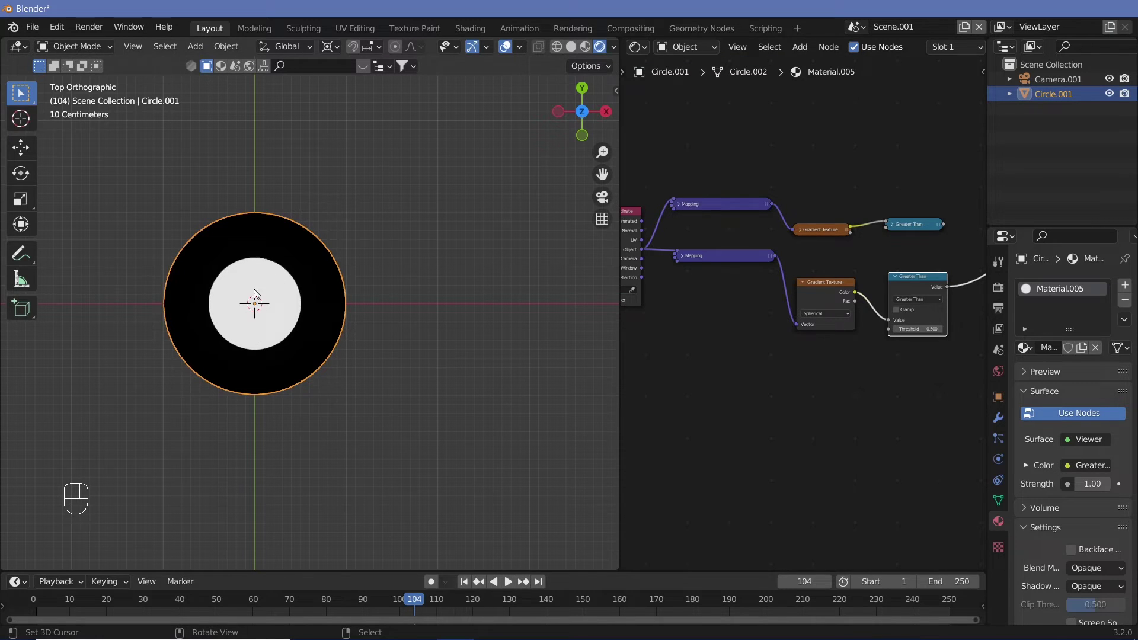
{"action": "left_click", "coordinate": [684, 255]}
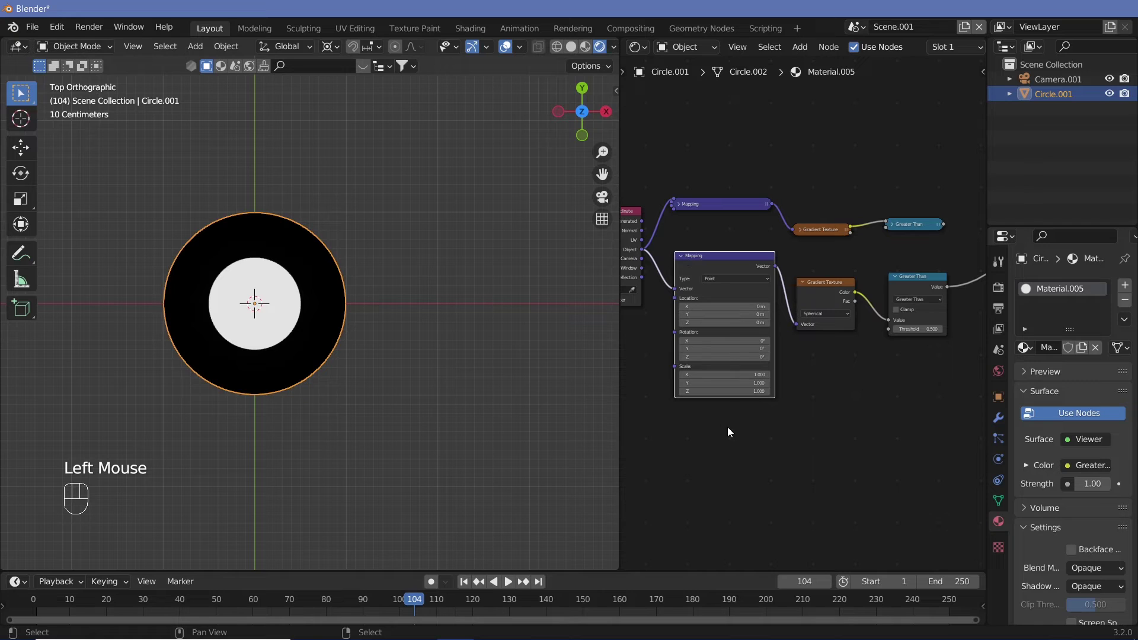
{"action": "left_click", "coordinate": [764, 312]}
{"action": "type", "text": "-0.5"}
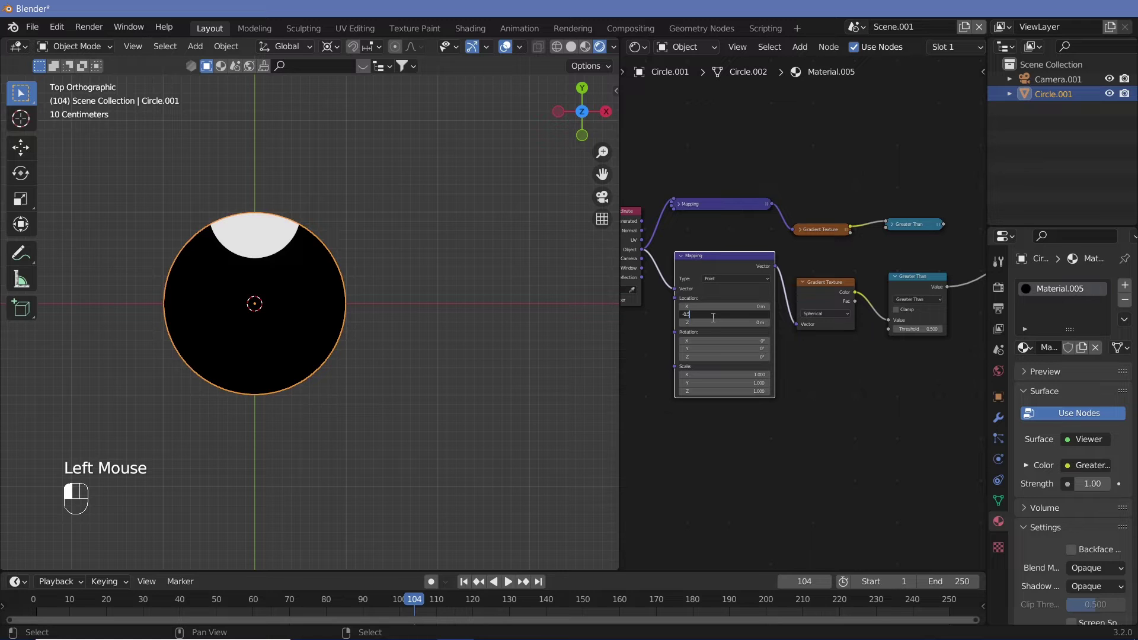
{"action": "key", "text": "Return"}
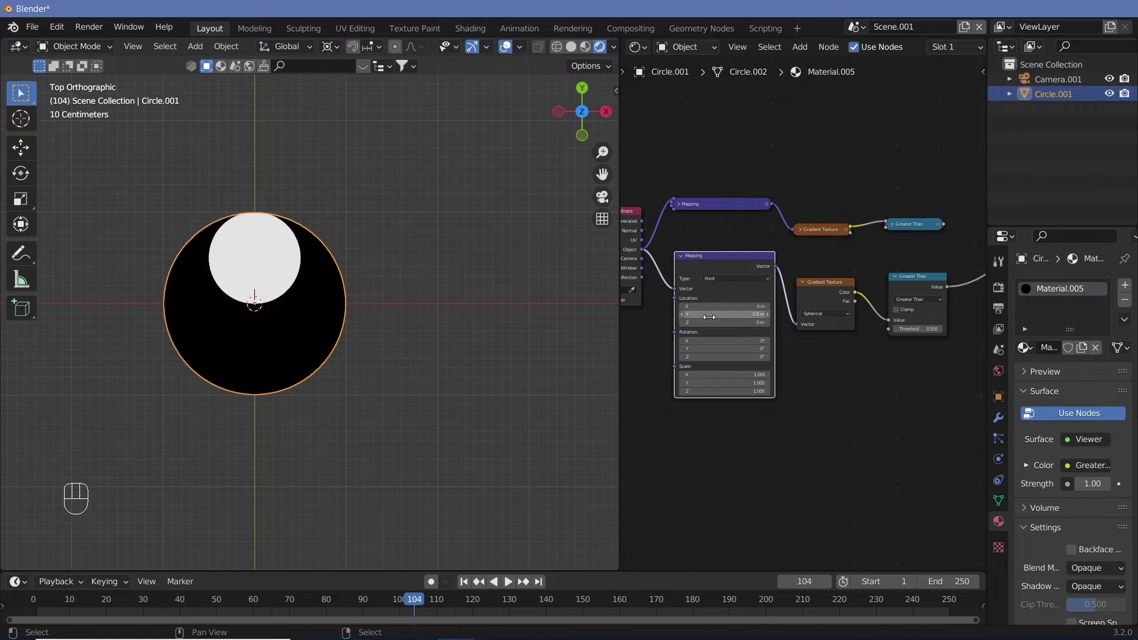
{"action": "middle_click_drag", "start_coordinate": [249, 246], "coordinate": [248, 132], "text": "ctrl"}
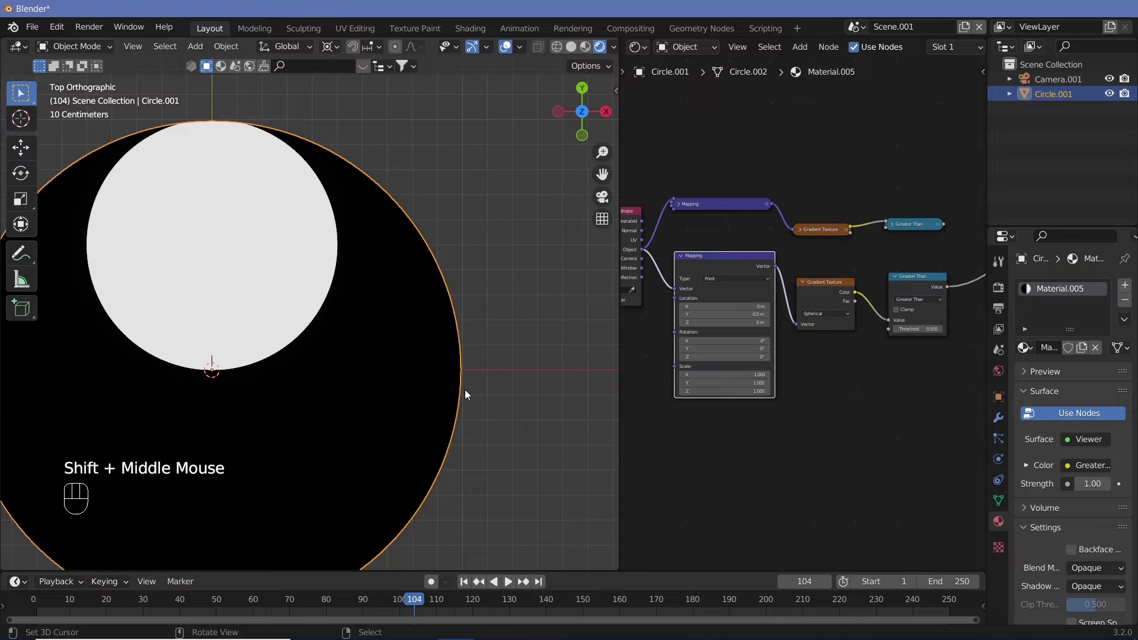
{"action": "middle_click_drag", "start_coordinate": [298, 331], "coordinate": [261, 367], "text": "ctrl"}
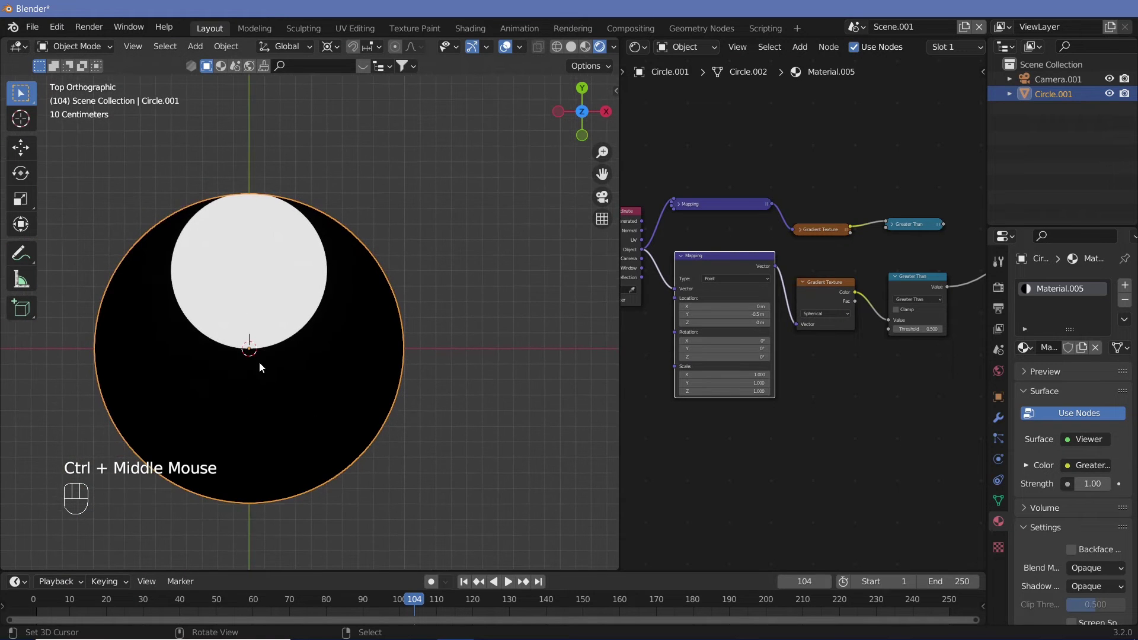
{"action": "middle_click_drag", "start_coordinate": [876, 432], "coordinate": [819, 390]}
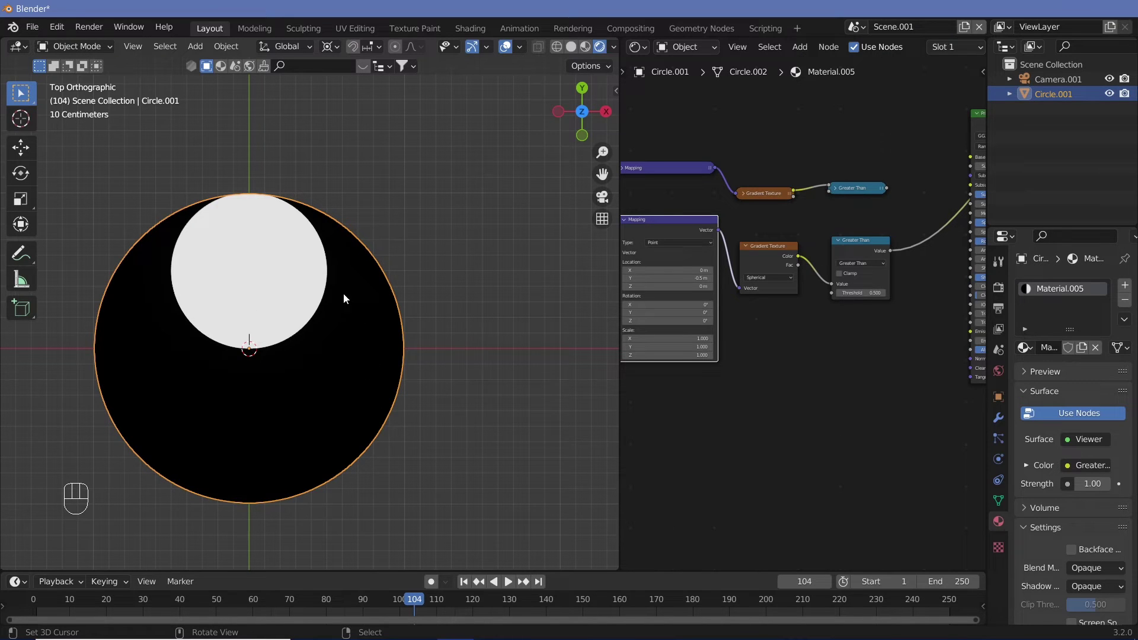
Add a MixRGB node and set its blend mode to Lighten.
{"action": "right_click", "coordinate": [849, 188]}
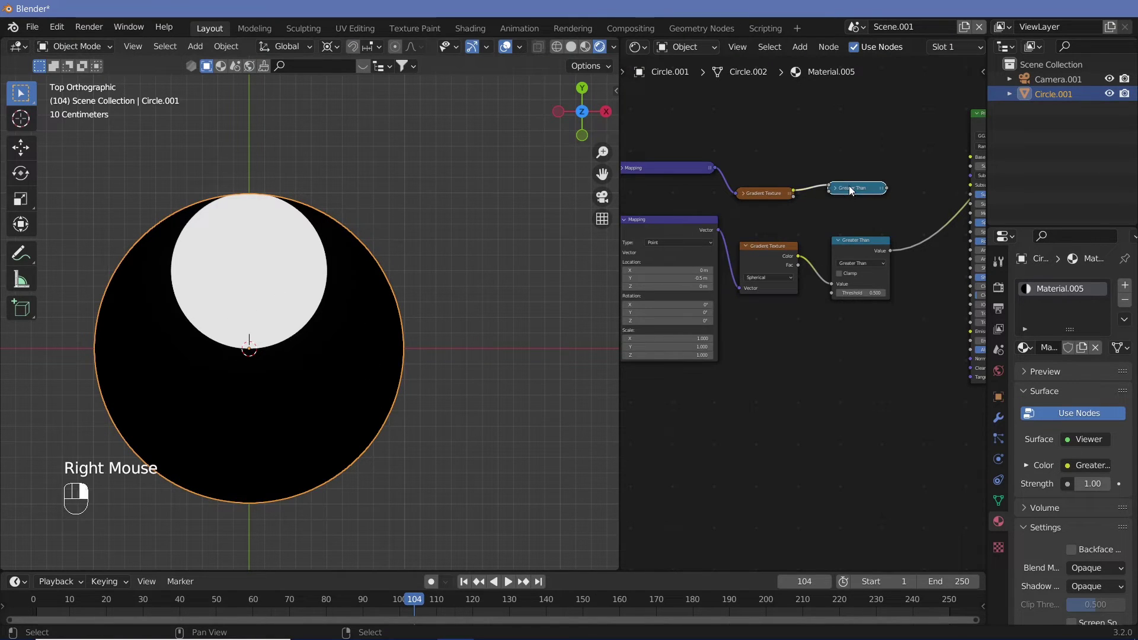
{"action": "middle_click_drag", "start_coordinate": [968, 287], "coordinate": [869, 298]}
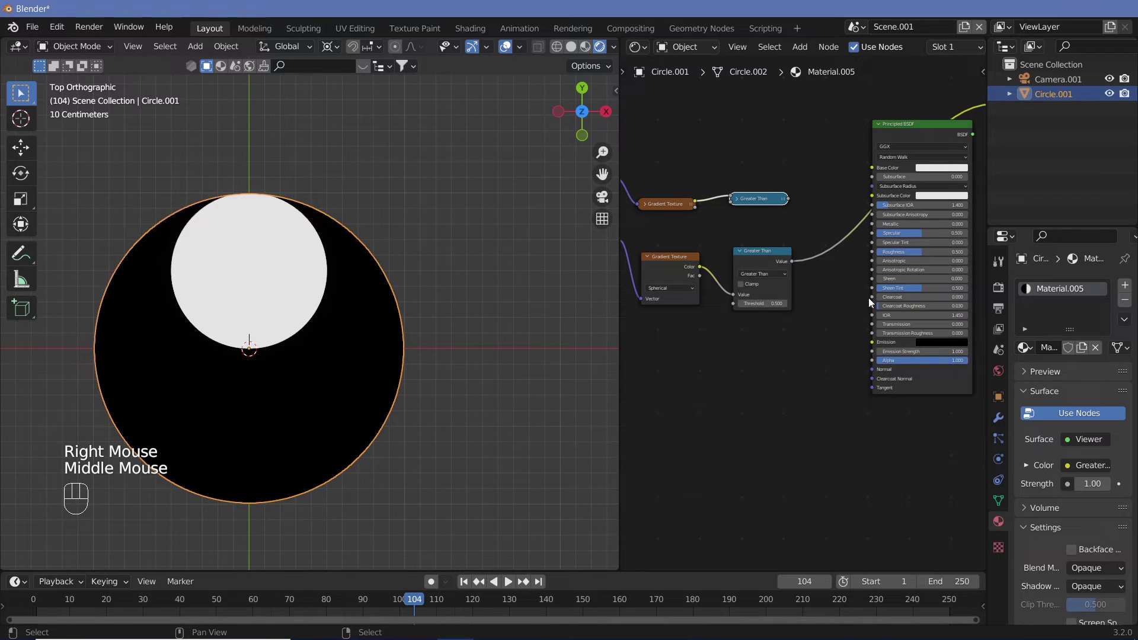
{"action": "key", "text": "shift+a"}
{"action": "left_click", "coordinate": [831, 326]}
{"action": "type", "text": "mix"}
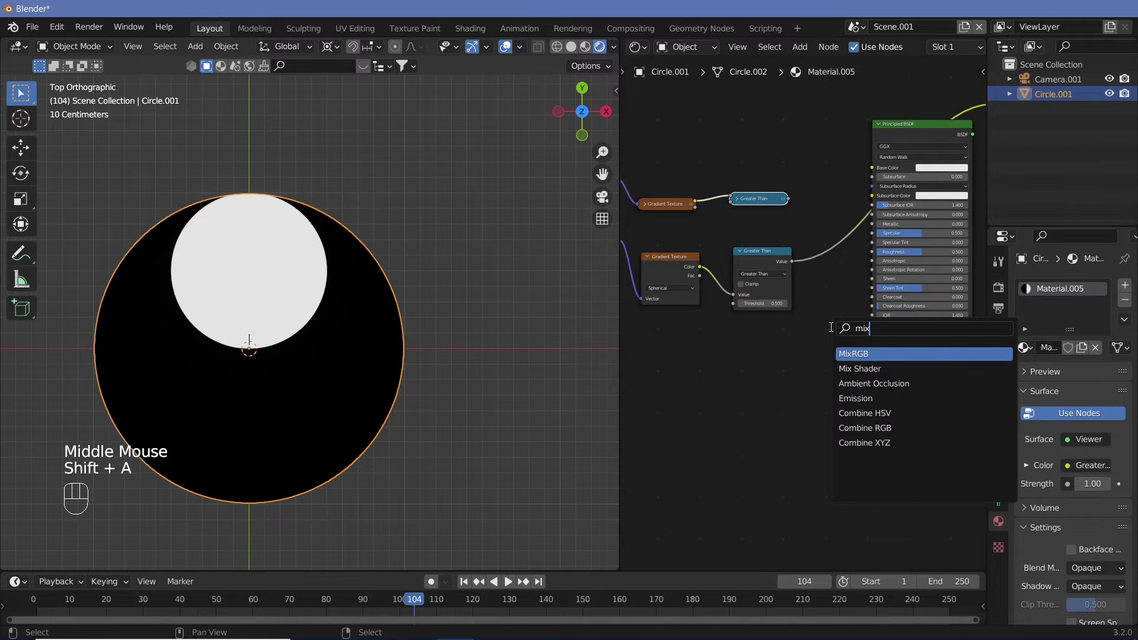
{"action": "left_click", "coordinate": [861, 354]}
{"action": "left_click", "coordinate": [795, 369]}
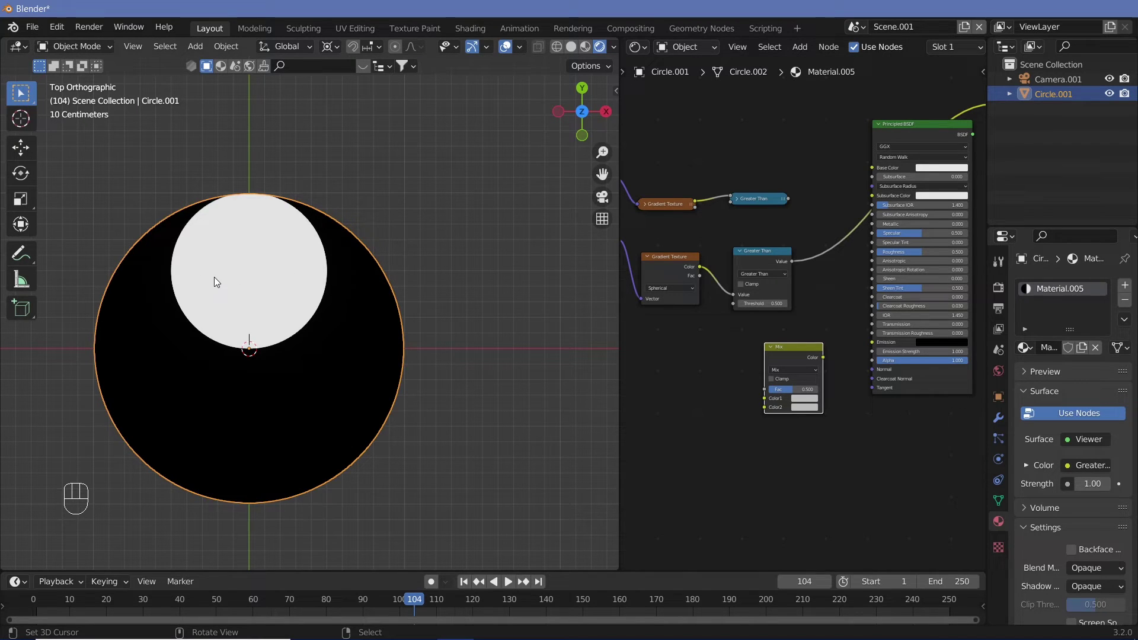
{"action": "left_click", "coordinate": [806, 371]}
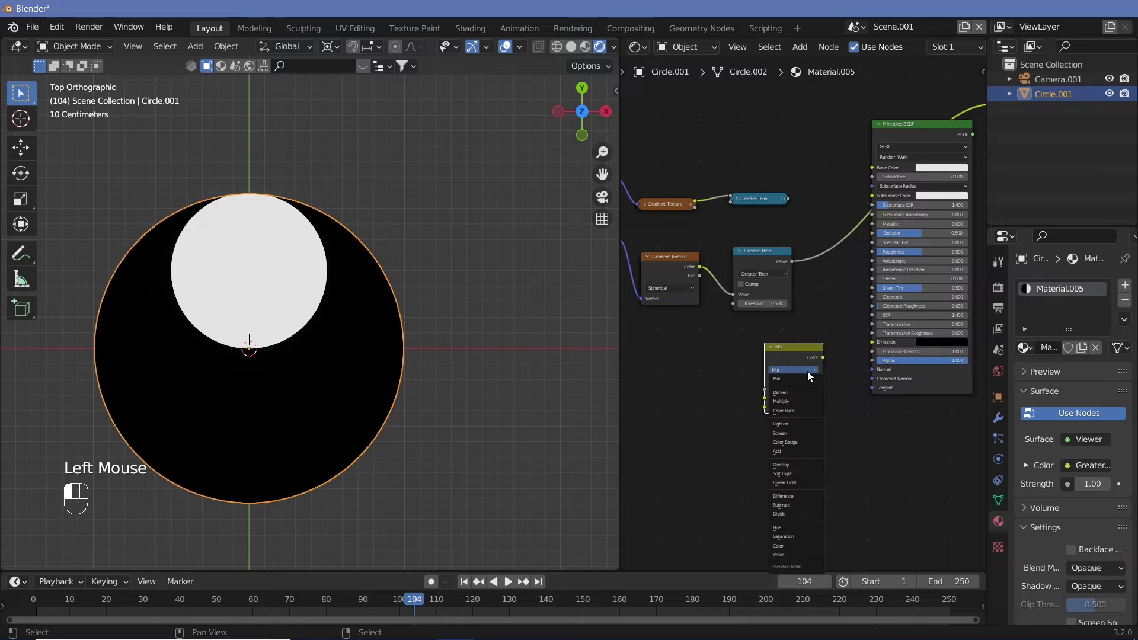
{"action": "left_click", "coordinate": [803, 427]}
{"action": "middle_click_drag", "start_coordinate": [802, 427], "coordinate": [793, 416], "text": "ctrl"}
{"action": "left_click", "coordinate": [793, 416]}
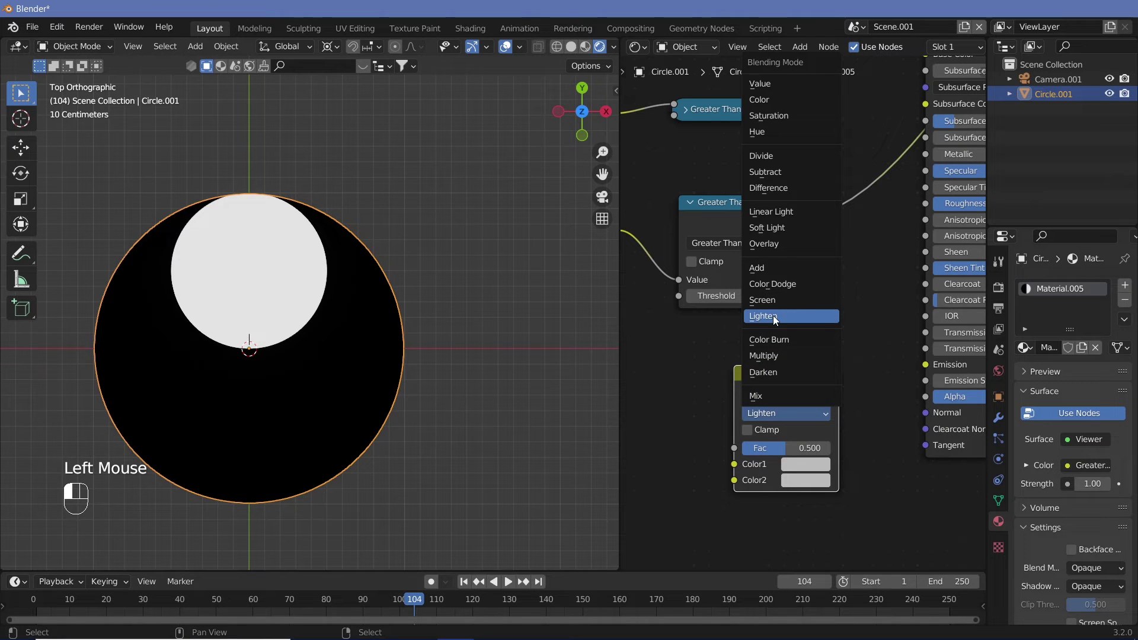
{"action": "left_click", "coordinate": [766, 318]}
Move the Lighten node beside the masks and connect the Greater Than mask to Color1.
{"action": "right_click", "coordinate": [779, 397]}
{"action": "left_click_drag", "start_coordinate": [779, 397], "coordinate": [891, 135]}
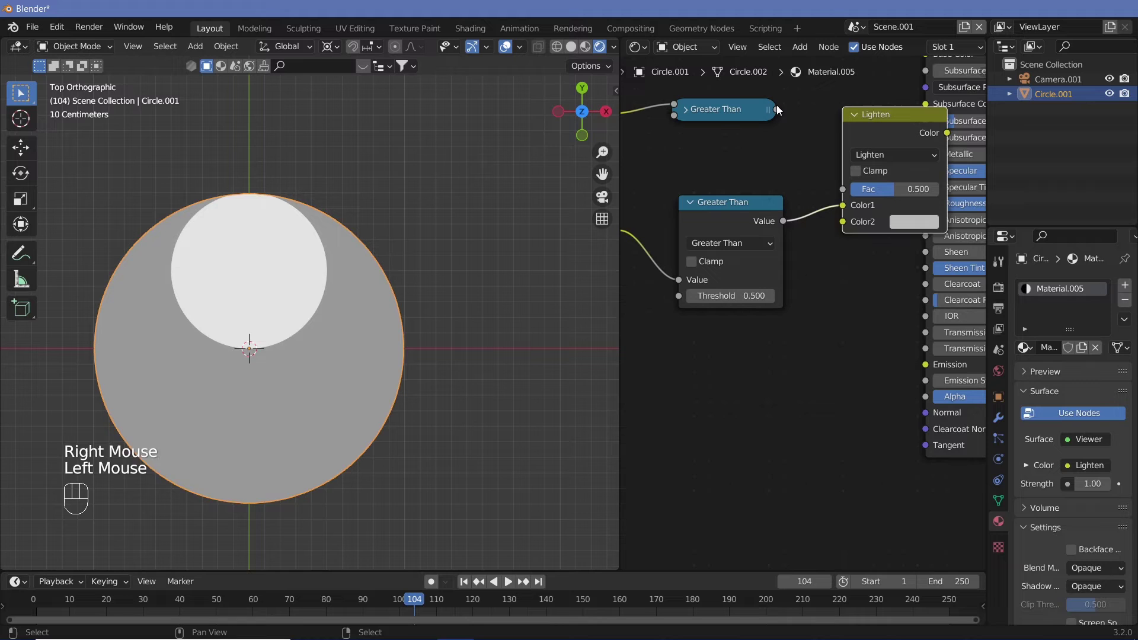
{"action": "left_click_drag", "start_coordinate": [776, 109], "coordinate": [842, 205]}
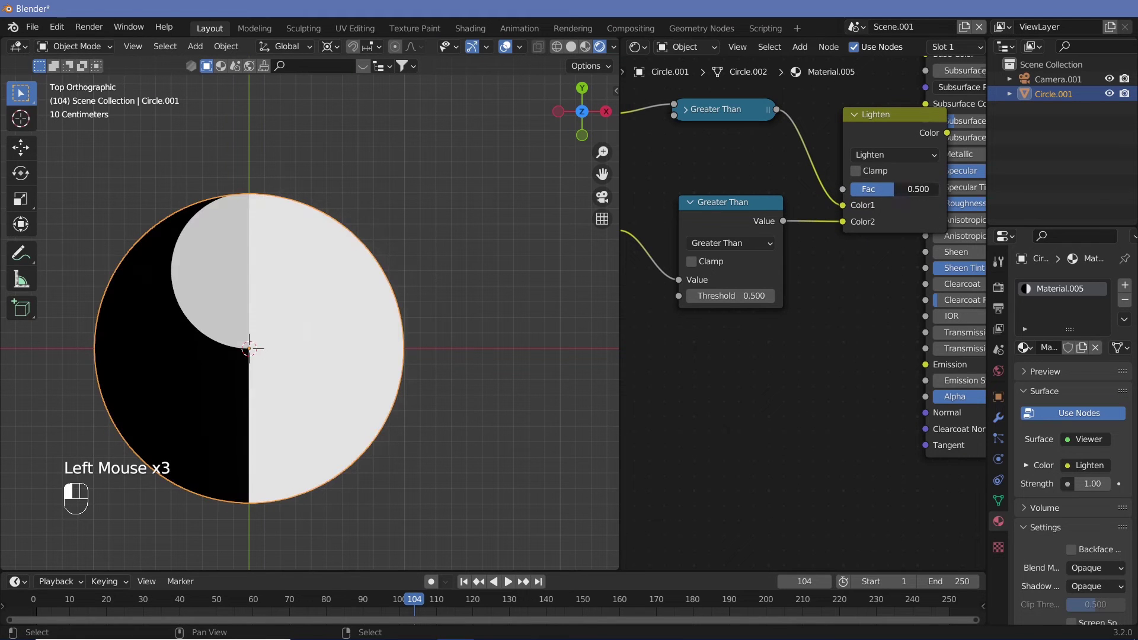
{"action": "middle_click_drag", "start_coordinate": [832, 306], "coordinate": [568, 350]}
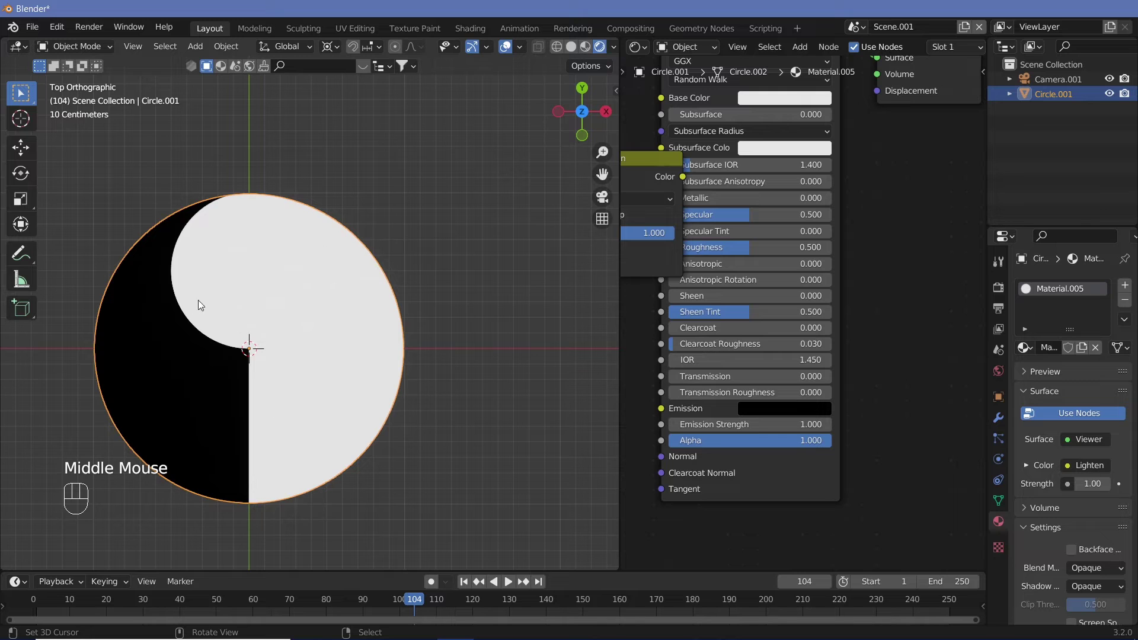
{"action": "middle_click_drag", "start_coordinate": [842, 213], "coordinate": [815, 197], "text": "ctrl"}
{"action": "left_click_drag", "start_coordinate": [765, 152], "coordinate": [863, 255]}
Duplicate the lower Mapping, Gradient and Greater Than chain and link Texture Coordinate into the copy.
{"action": "left_click_drag", "start_coordinate": [810, 205], "coordinate": [863, 290]}
{"action": "middle_click_drag", "start_coordinate": [863, 289], "coordinate": [774, 204]}
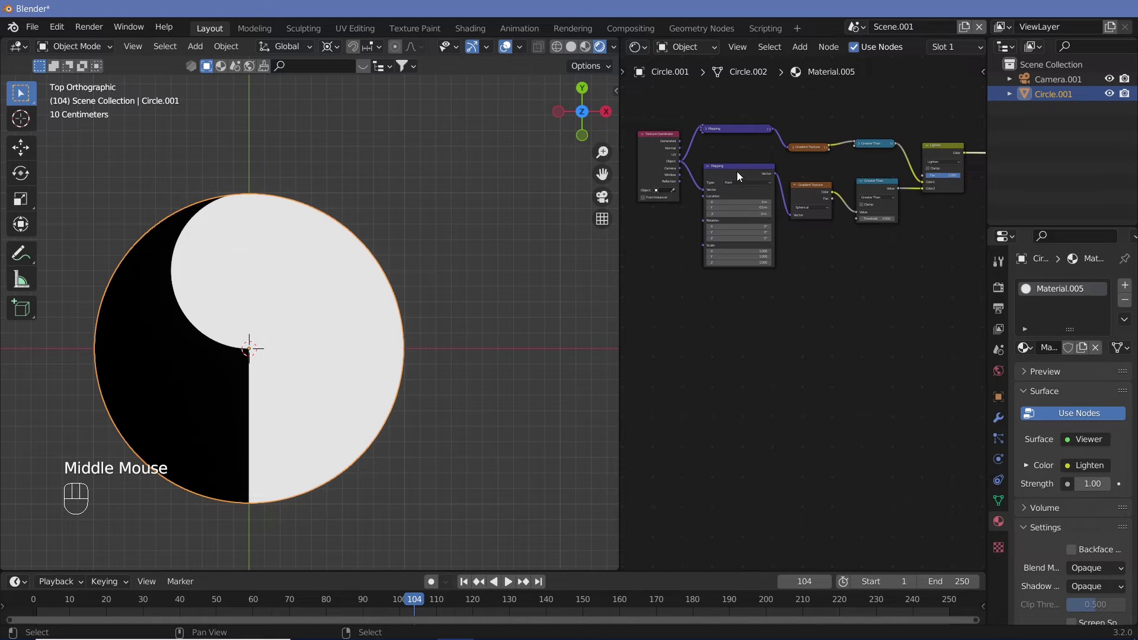
{"action": "left_click_drag", "start_coordinate": [731, 156], "coordinate": [880, 230]}
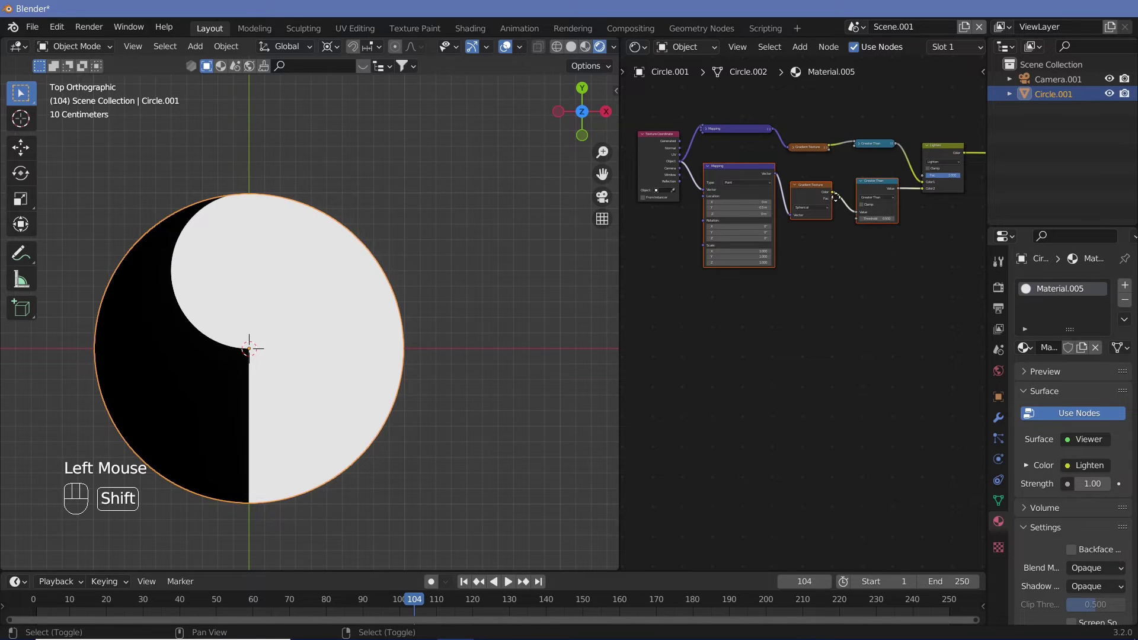
{"action": "key", "text": "shift+d"}
{"action": "left_click", "coordinate": [844, 327]}
{"action": "left_click_drag", "start_coordinate": [652, 164], "coordinate": [775, 320]}
{"action": "middle_click_drag", "start_coordinate": [860, 358], "coordinate": [877, 317]}
Switch the copy to Less Than, preview it, and set its Mapping Location Y to 0.5.
{"action": "left_click", "coordinate": [933, 290]}
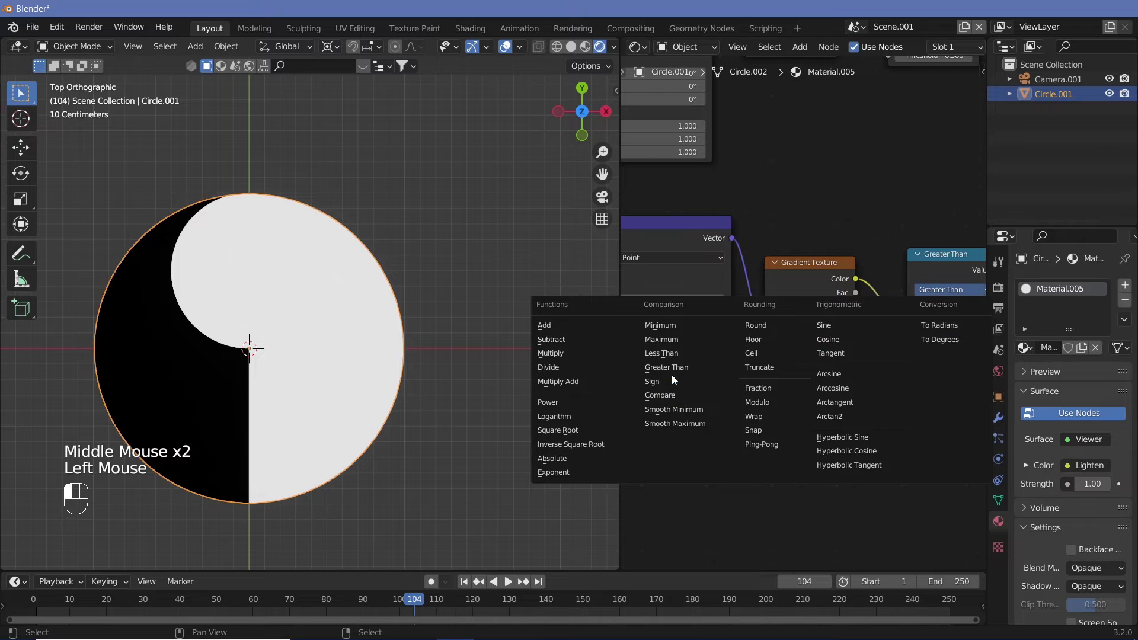
{"action": "left_click", "coordinate": [677, 354]}
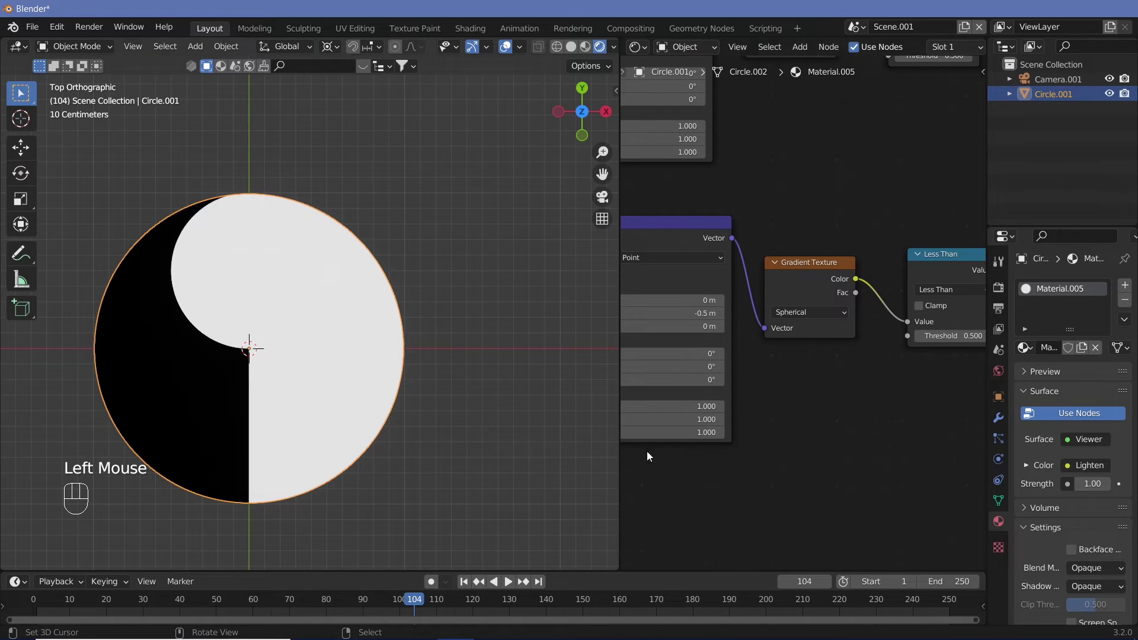
{"action": "middle_click_drag", "start_coordinate": [879, 424], "coordinate": [793, 424]}
{"action": "left_click", "coordinate": [860, 261], "text": "ctrl+shift"}
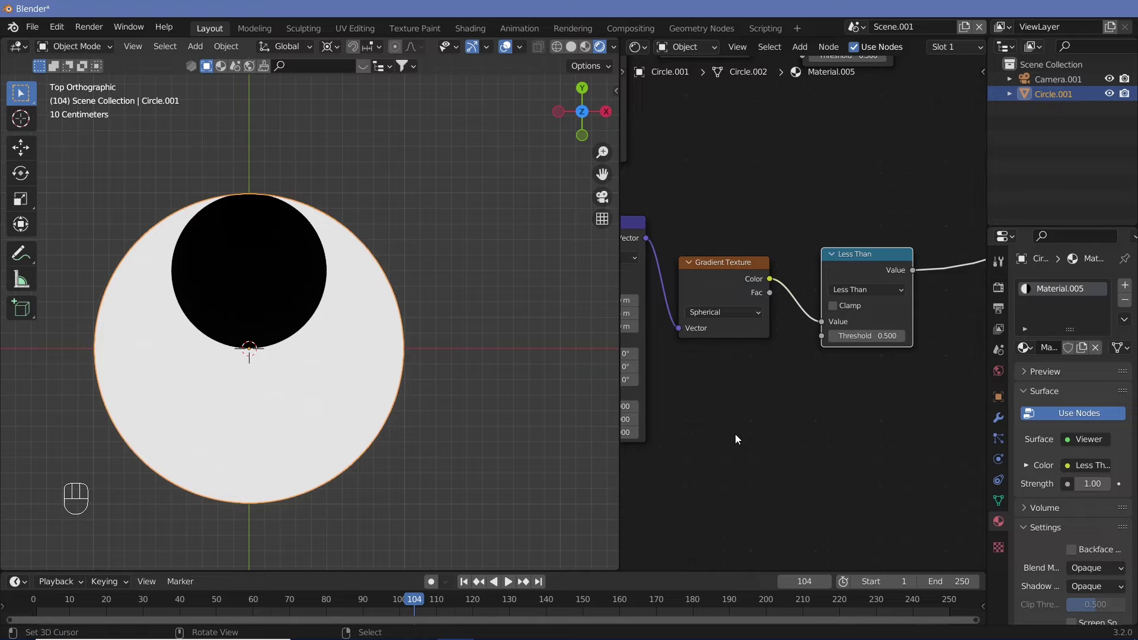
{"action": "middle_click_drag", "start_coordinate": [771, 431], "coordinate": [957, 403]}
{"action": "left_click", "coordinate": [765, 284]}
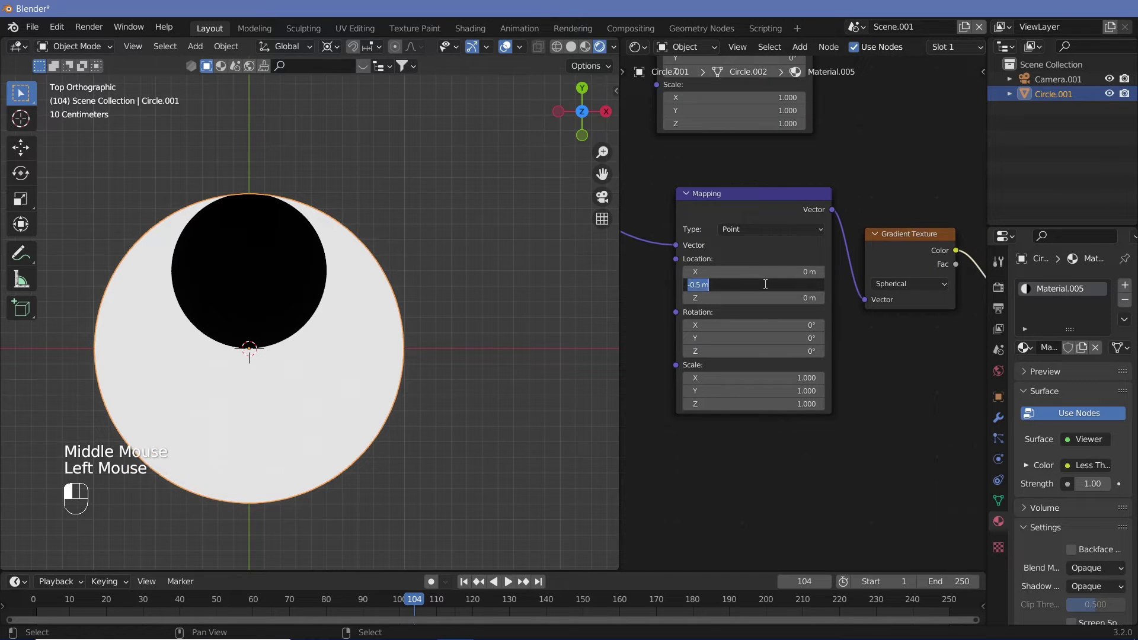
{"action": "type", "text": "0.5"}
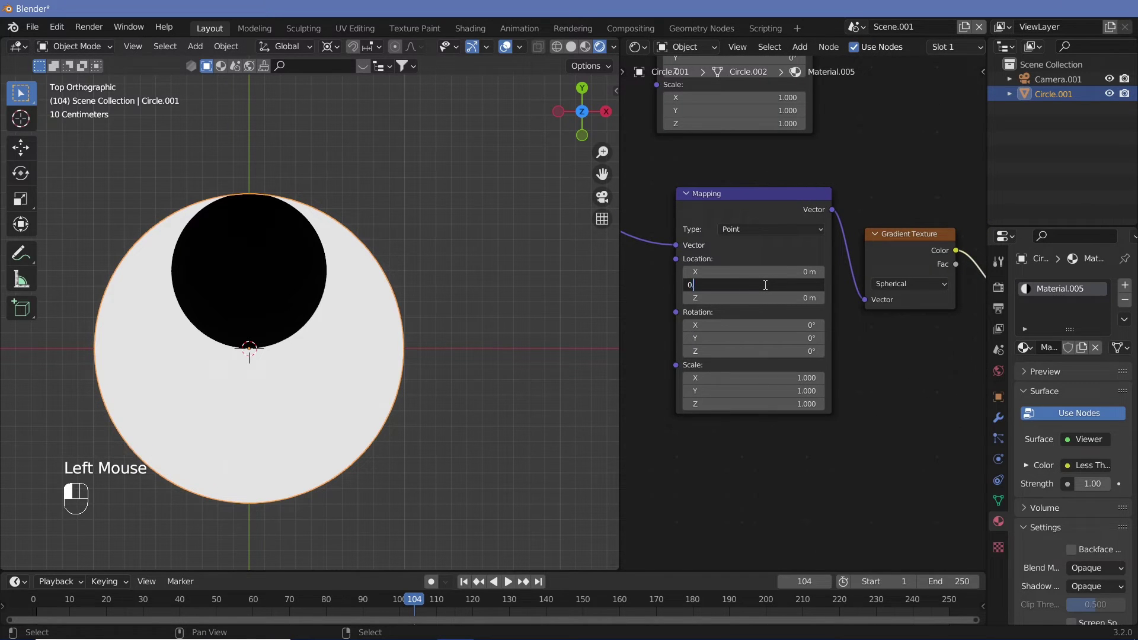
{"action": "key", "text": "Return"}
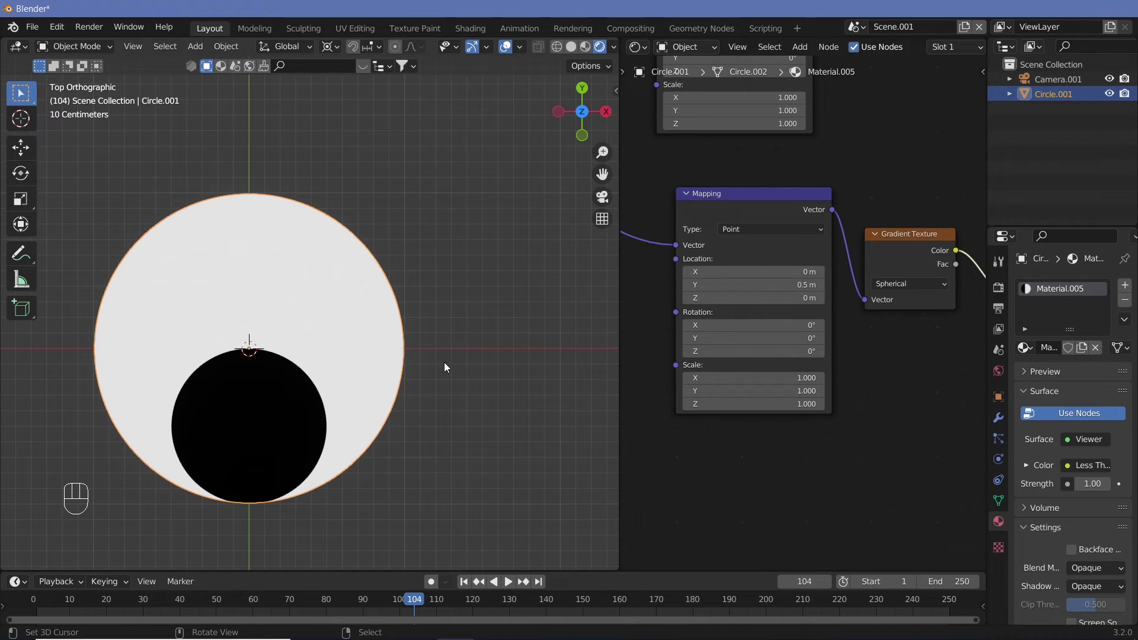
{"action": "middle_click_drag", "start_coordinate": [984, 355], "coordinate": [812, 112]}
Duplicate the Lighten node and switch the copy's blend mode to Darken.
{"action": "left_click", "coordinate": [813, 91]}
{"action": "key", "text": "shift+d"}
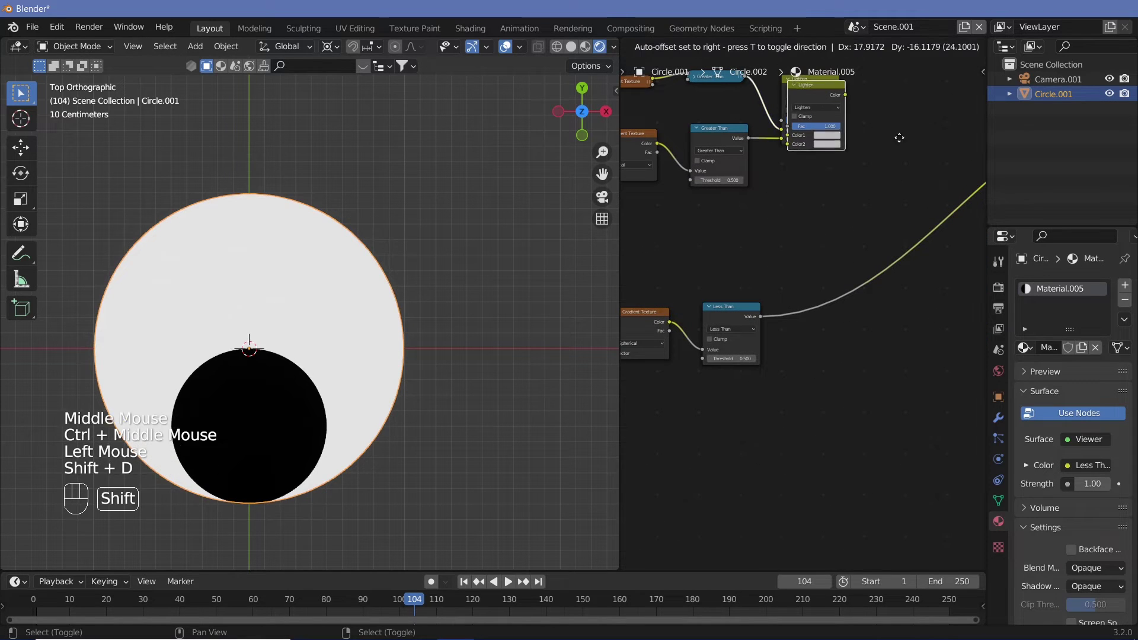
{"action": "left_click", "coordinate": [913, 146]}
{"action": "left_click", "coordinate": [910, 155]}
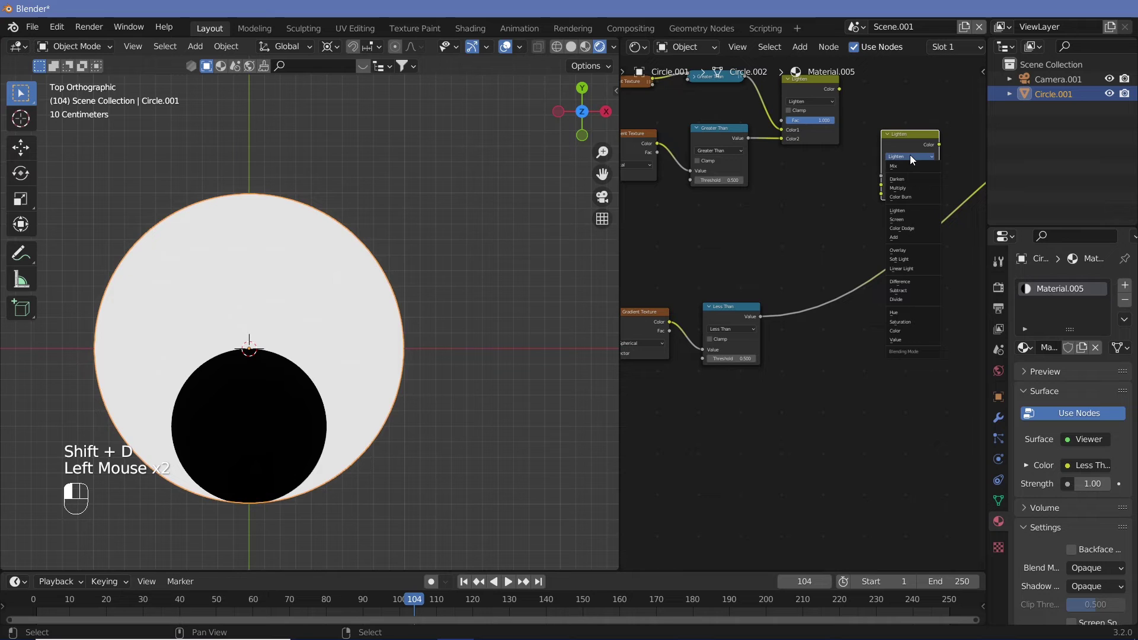
{"action": "left_click", "coordinate": [902, 179]}
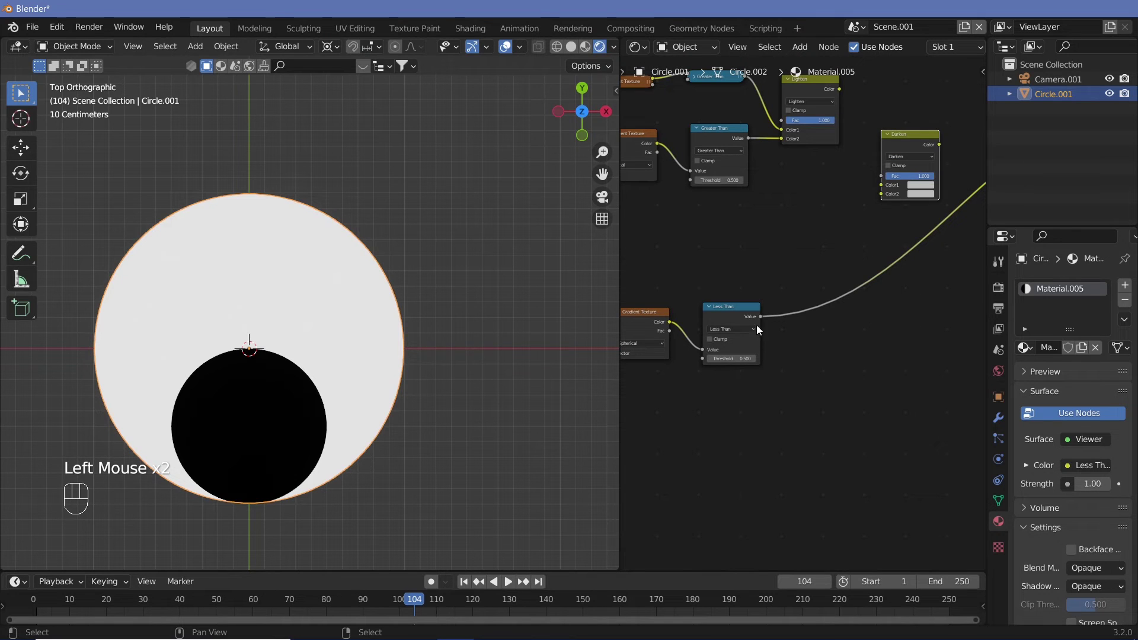
Wire Lighten into Darken Color1 and Less Than into Color2, then preview the Darken result.
{"action": "left_click_drag", "start_coordinate": [760, 317], "coordinate": [888, 191]}
{"action": "left_click_drag", "start_coordinate": [840, 89], "coordinate": [887, 185]}
{"action": "left_click", "coordinate": [912, 132]}
{"action": "left_click", "coordinate": [911, 133], "text": "ctrl+shift"}
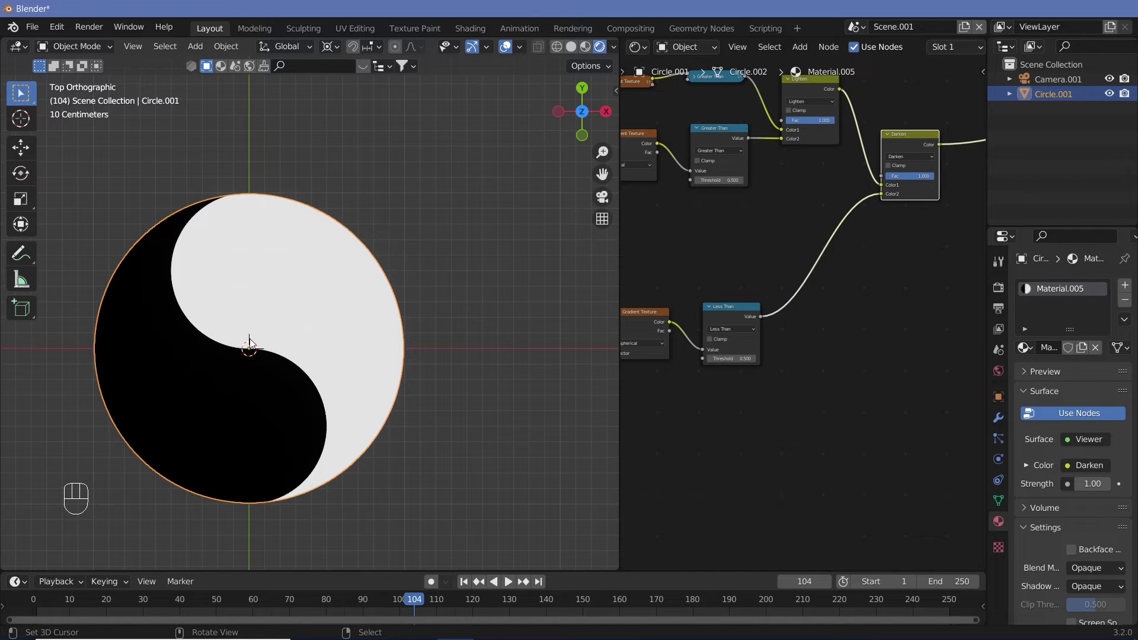
{"action": "middle_click_drag", "start_coordinate": [741, 278], "coordinate": [771, 237]}
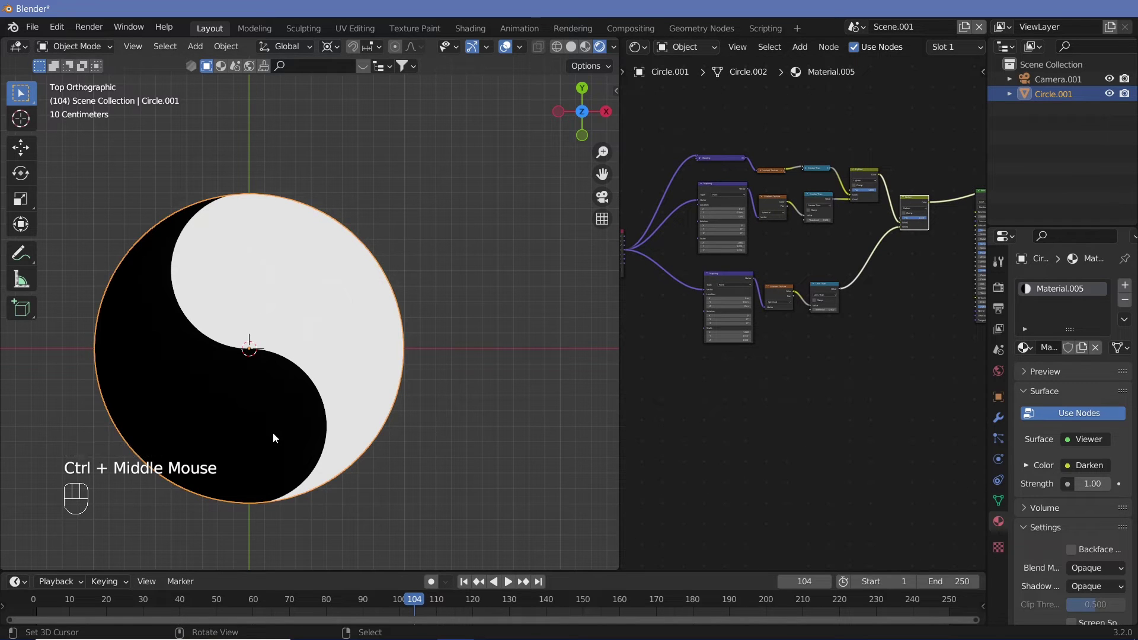
Duplicate the six mask nodes below and link texture coordinates to both new Mapping nodes.
{"action": "left_click_drag", "start_coordinate": [691, 179], "coordinate": [830, 336]}
{"action": "key", "text": "shift+d"}
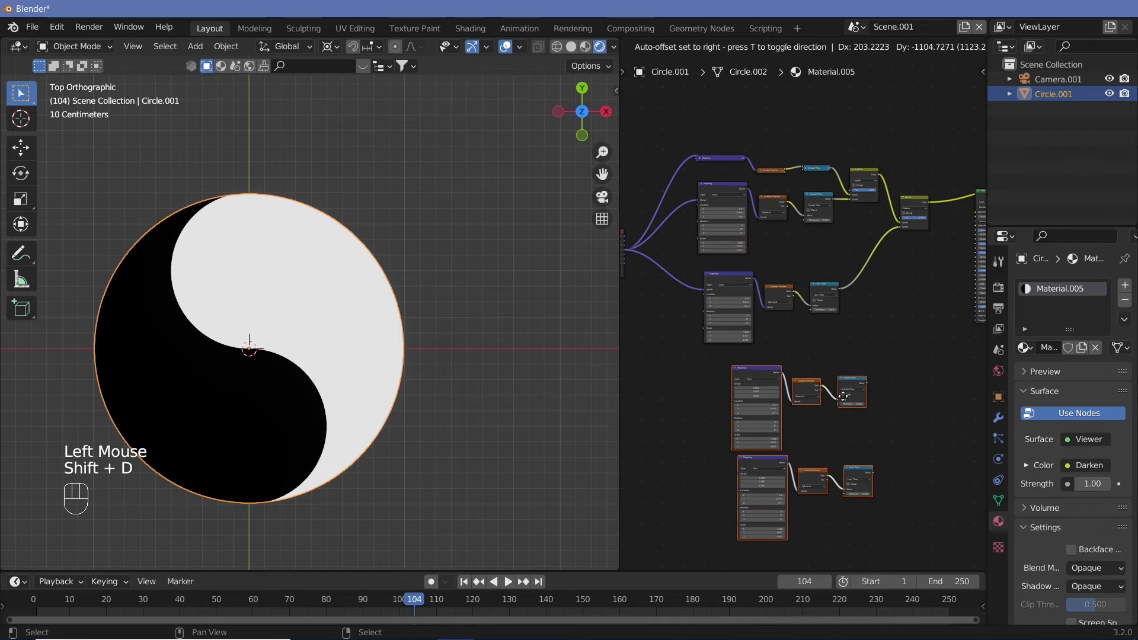
{"action": "left_click", "coordinate": [652, 309]}
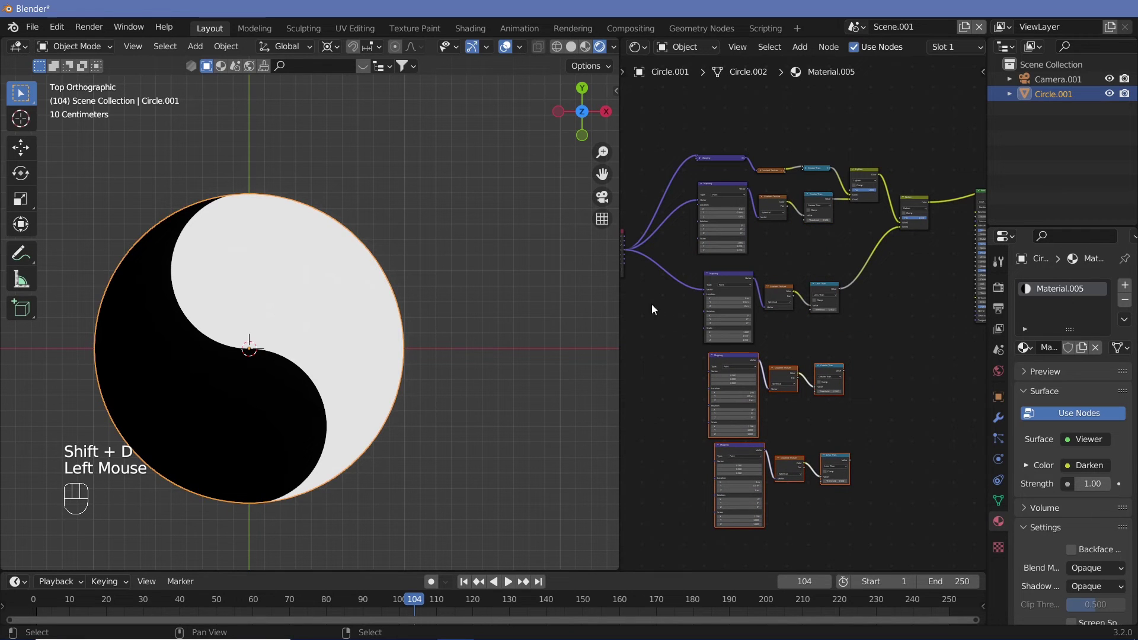
{"action": "left_click", "coordinate": [625, 250]}
{"action": "left_click_drag", "start_coordinate": [625, 250], "coordinate": [702, 384]}
{"action": "left_click", "coordinate": [690, 392]}
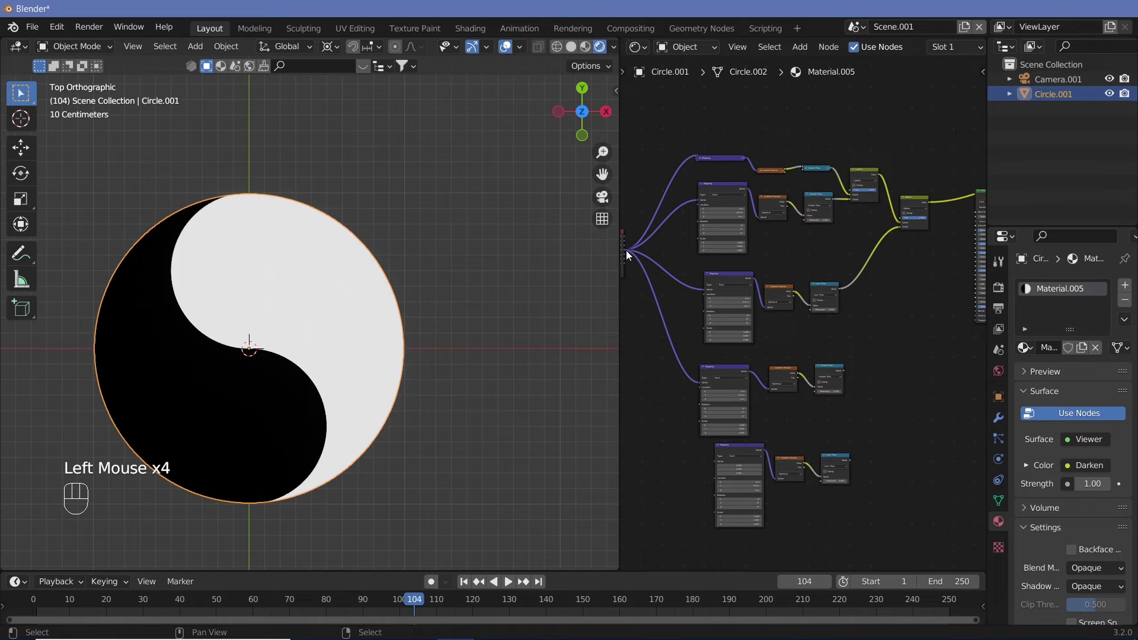
{"action": "left_click_drag", "start_coordinate": [624, 251], "coordinate": [718, 460]}
{"action": "left_click", "coordinate": [725, 458]}
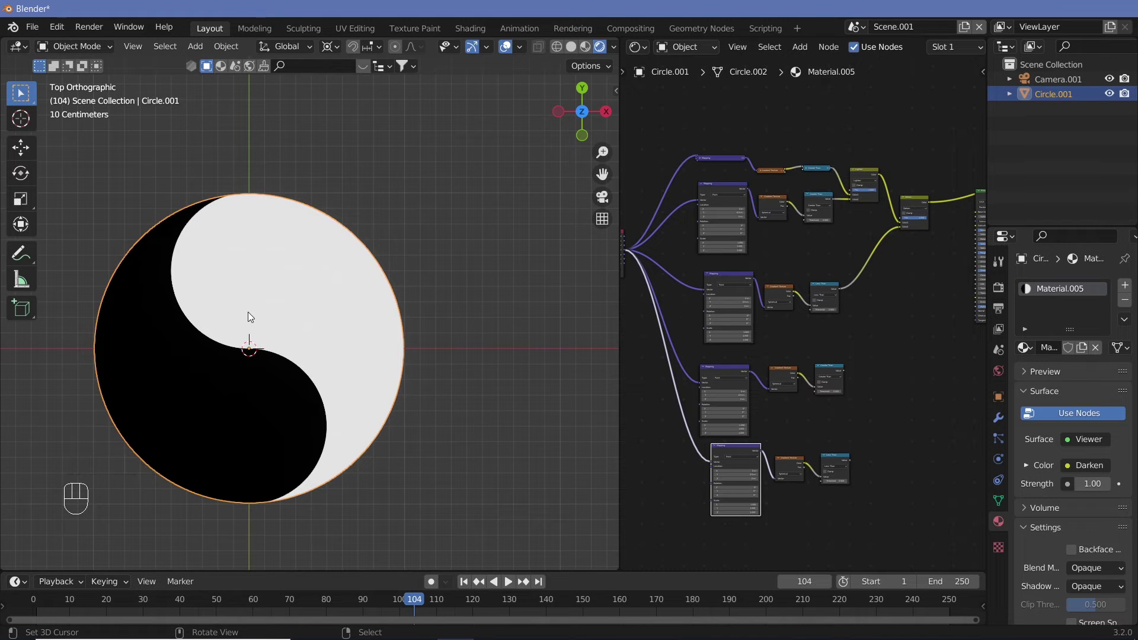
Set the middle comparison node to Less Than and the bottom one to Greater Than.
{"action": "middle_click_drag", "start_coordinate": [845, 335], "coordinate": [860, 290], "text": "ctrl"}
{"action": "left_click", "coordinate": [822, 363]}
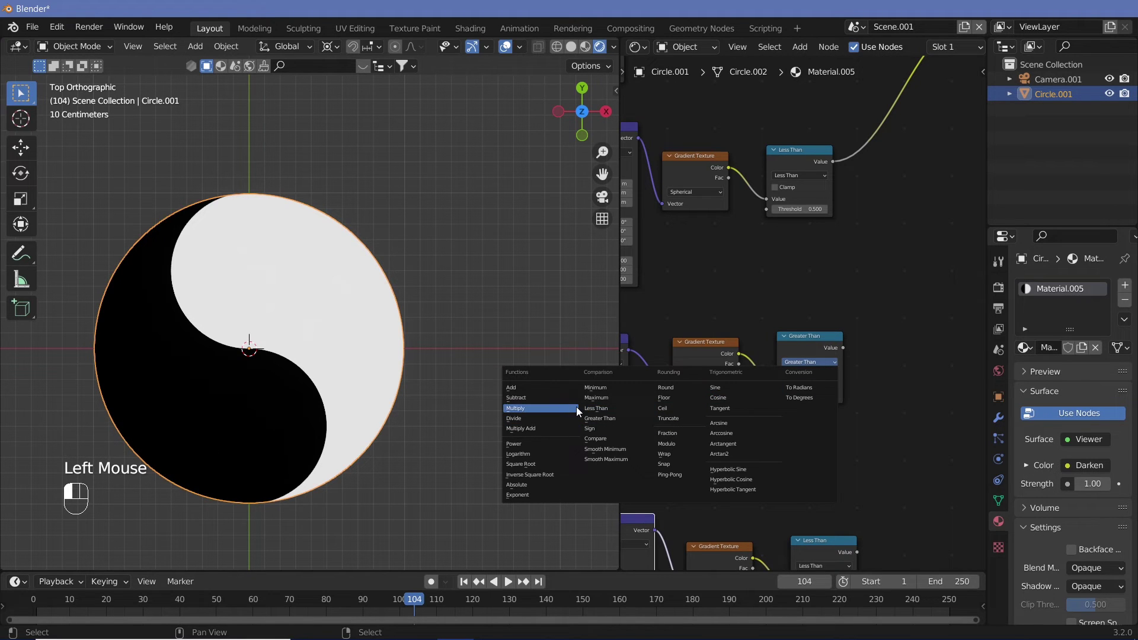
{"action": "left_click", "coordinate": [616, 408]}
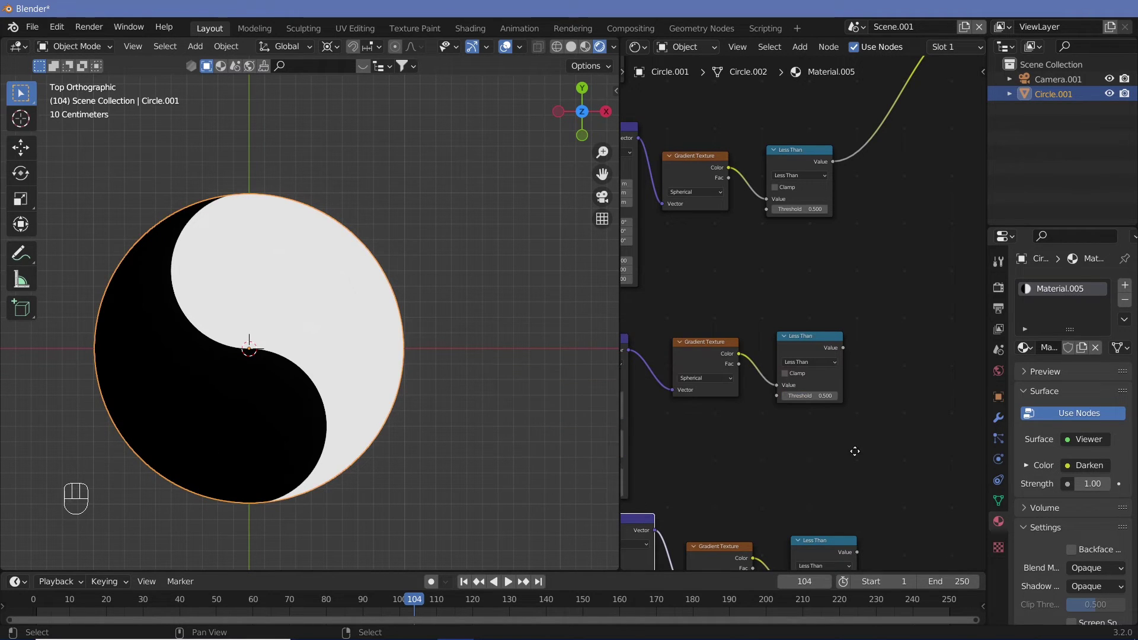
{"action": "middle_click_drag", "start_coordinate": [821, 560], "coordinate": [818, 493]}
{"action": "left_click", "coordinate": [814, 499]}
{"action": "left_click", "coordinate": [639, 445]}
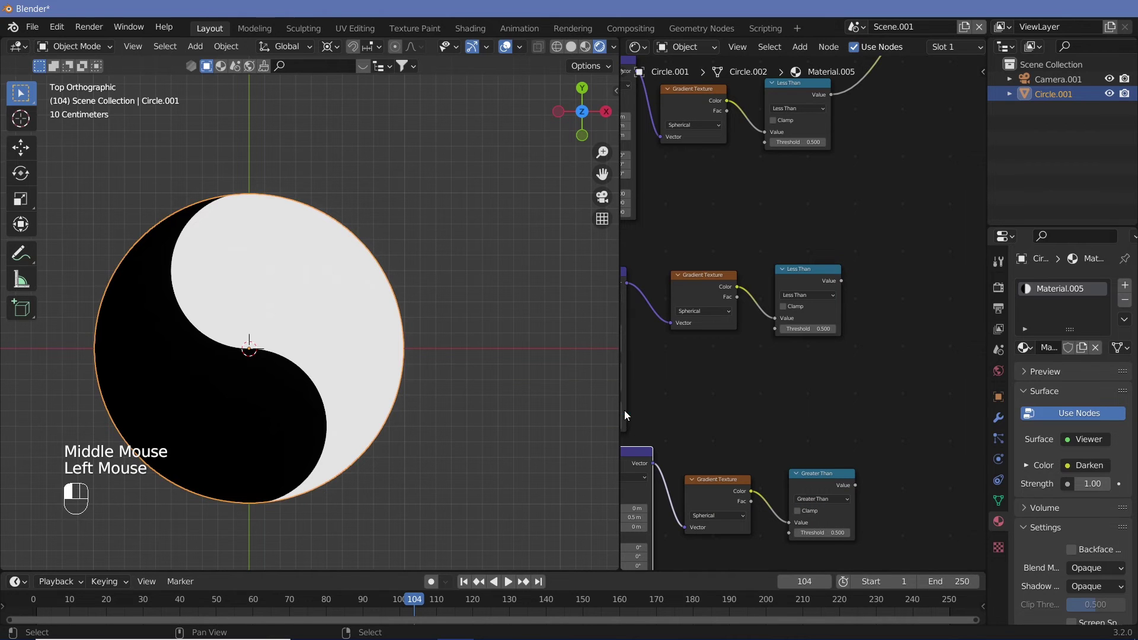
{"action": "middle_click_drag", "start_coordinate": [868, 213], "coordinate": [859, 253], "text": "ctrl"}
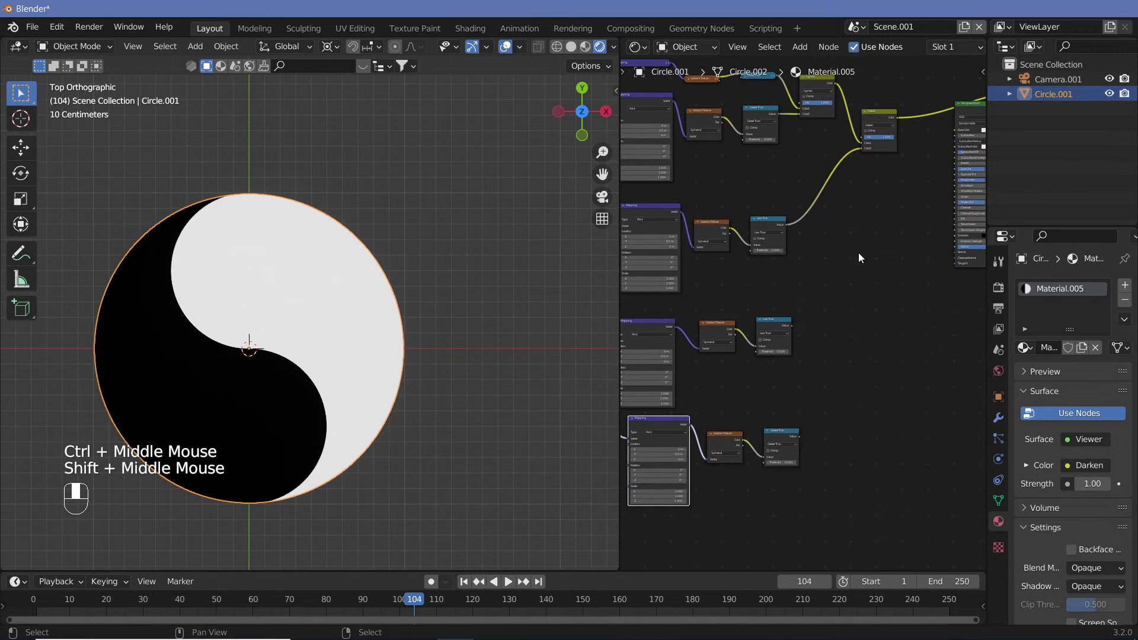
Preview the Less Than mask on the circle as a black disc.
{"action": "left_click", "coordinate": [774, 322], "text": "ctrl+shift"}
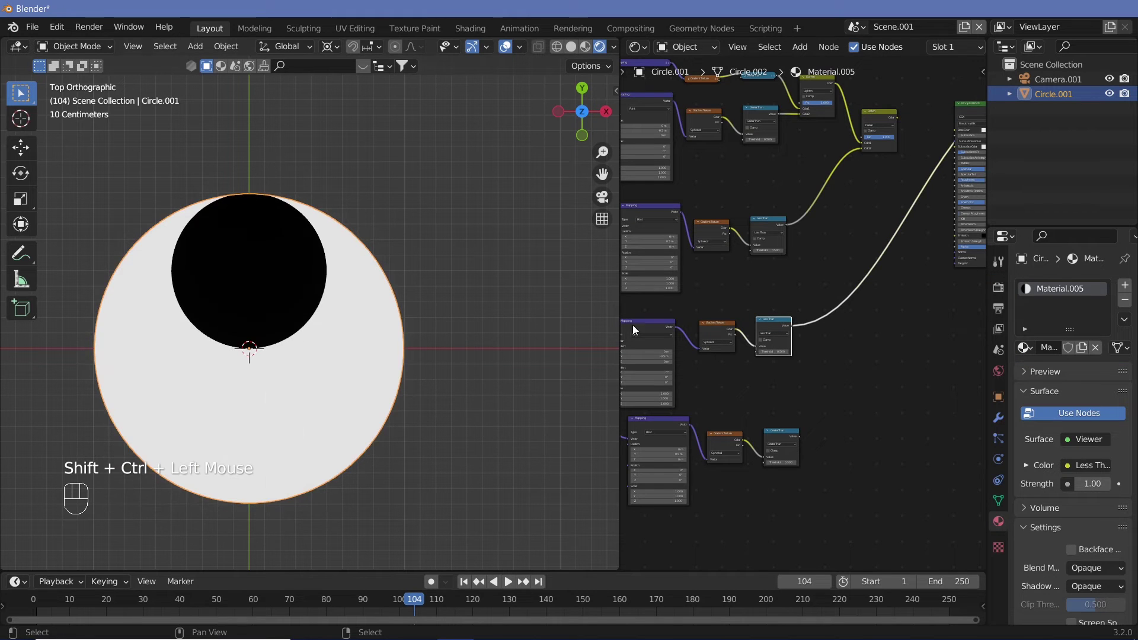
{"action": "middle_click_drag", "start_coordinate": [763, 401], "coordinate": [890, 237]}
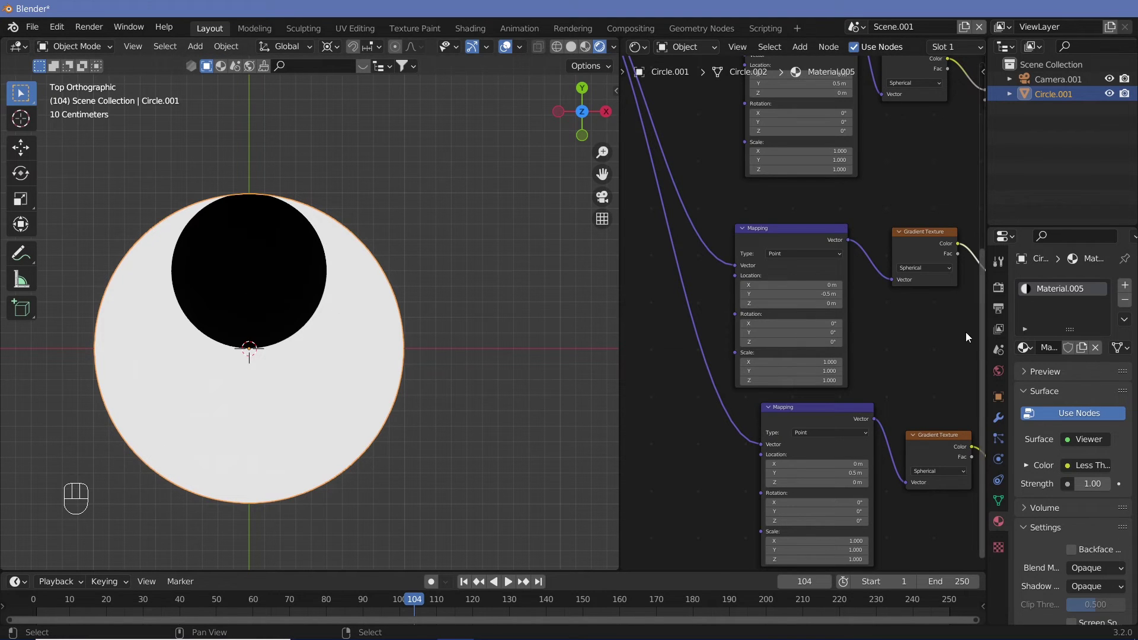
{"action": "middle_click_drag", "start_coordinate": [966, 332], "coordinate": [766, 332]}
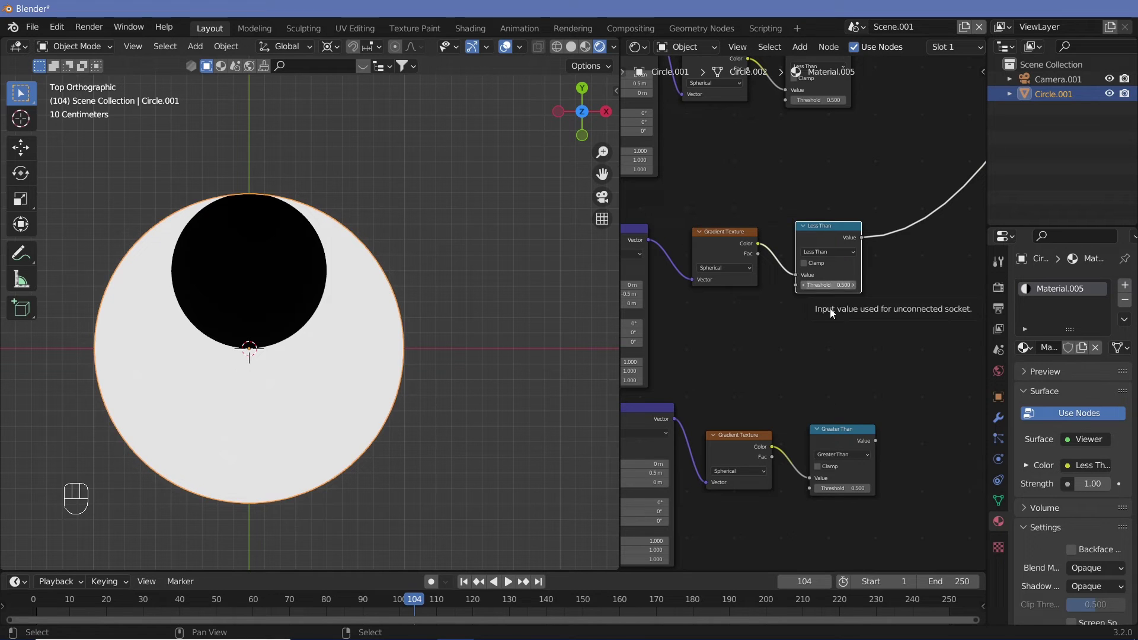
{"action": "middle_click_drag", "start_coordinate": [685, 390], "coordinate": [741, 326]}
{"action": "middle_click_drag", "start_coordinate": [741, 326], "coordinate": [748, 291]}
Change the Less Than threshold from 0.5 to 0.75, shrinking the disc to a dot.
{"action": "left_click", "coordinate": [752, 249]}
{"action": "left_click", "coordinate": [752, 252]}
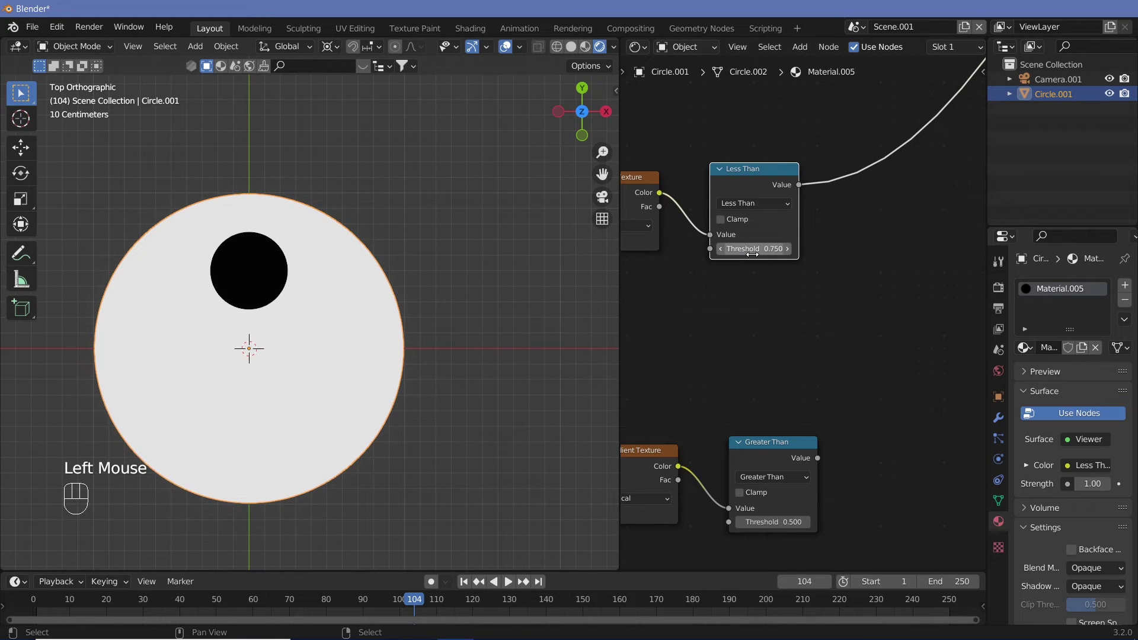
{"action": "key", "text": "Return"}
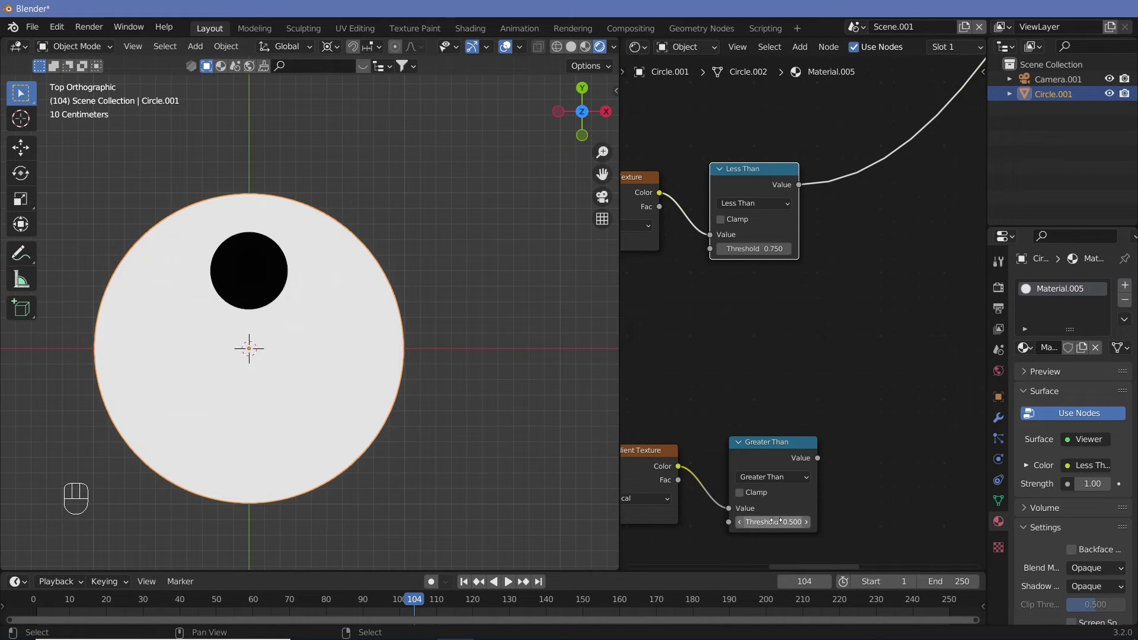
{"action": "left_click", "coordinate": [776, 522]}
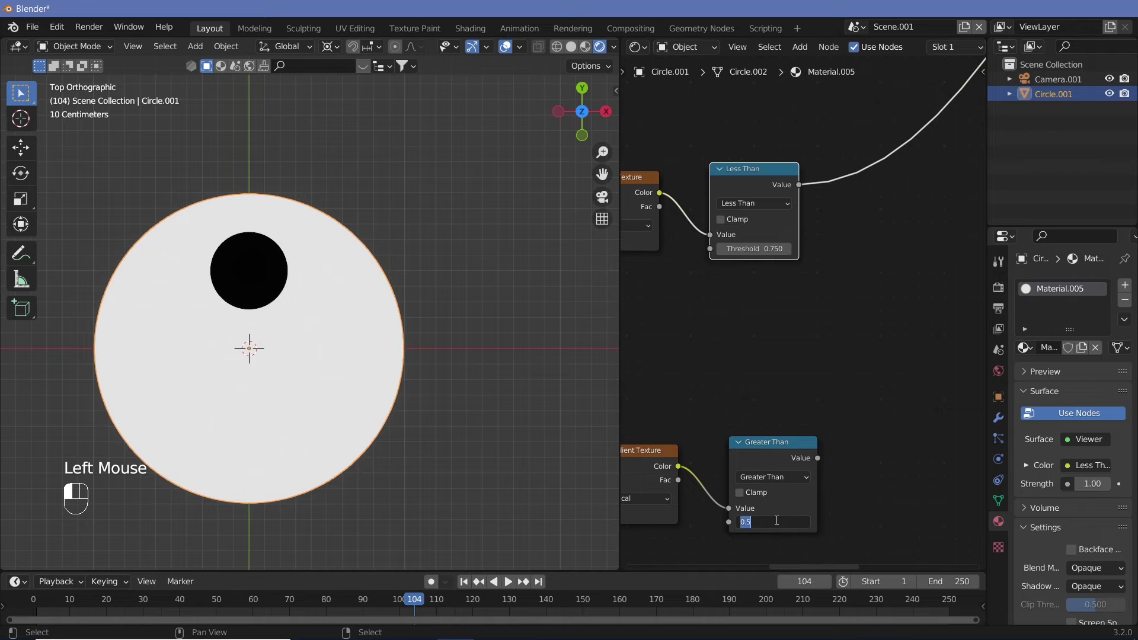
Set the Greater Than threshold to 0.75 and preview the first Darken result.
{"action": "type", "text": "0.75"}
{"action": "key", "text": "Return"}
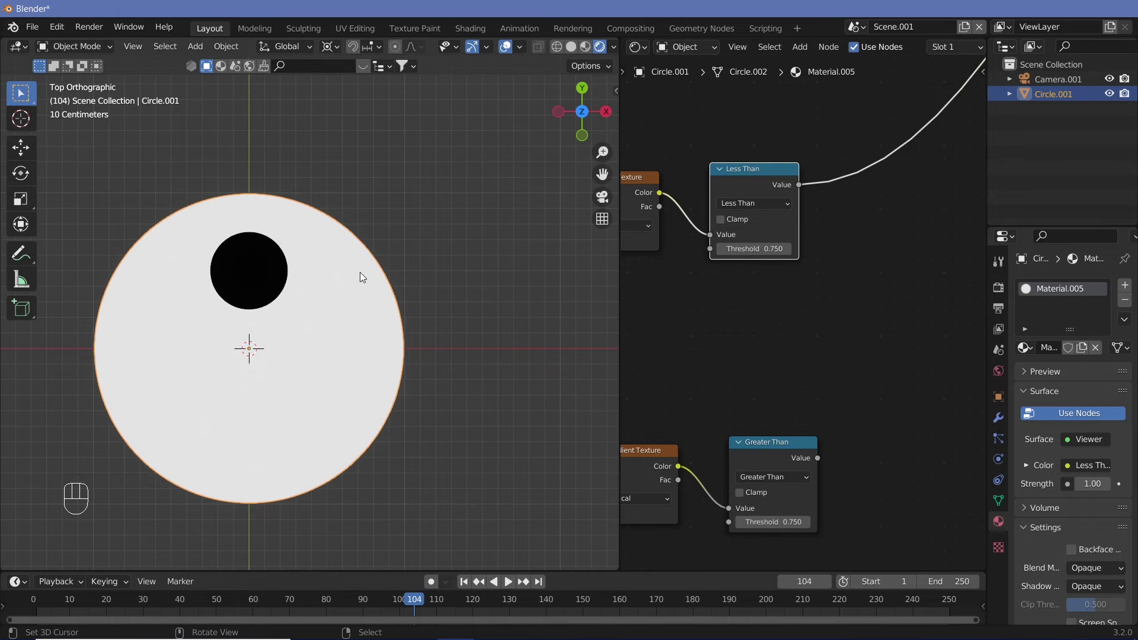
{"action": "middle_click_drag", "start_coordinate": [854, 298], "coordinate": [819, 300]}
{"action": "left_click", "coordinate": [913, 95], "text": "ctrl"}
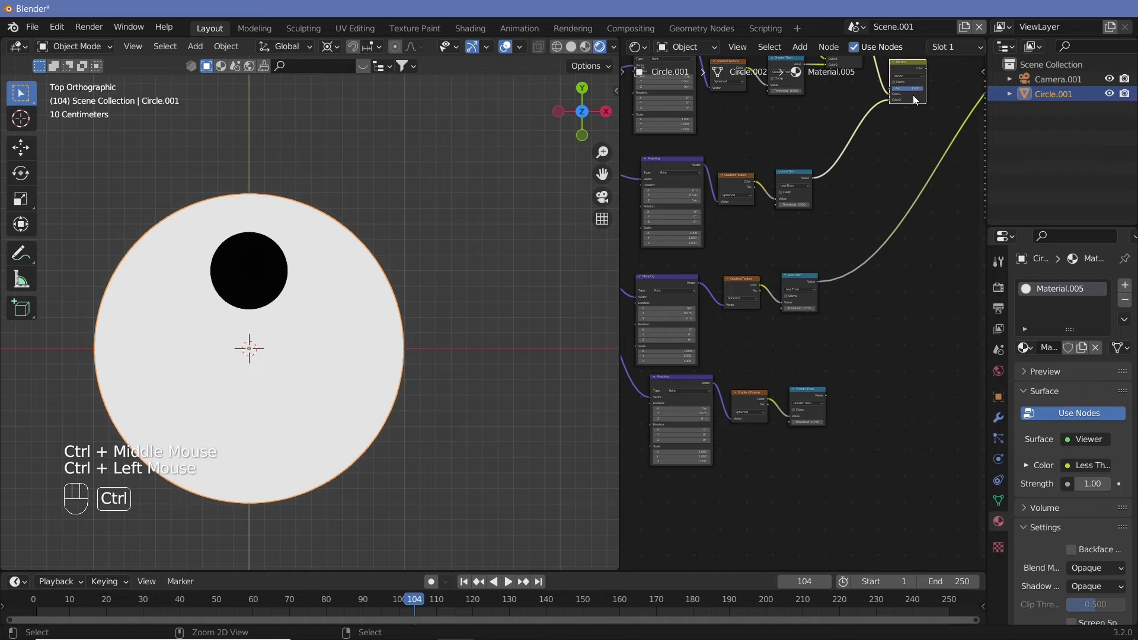
{"action": "left_click", "coordinate": [913, 95], "text": "ctrl+shift"}
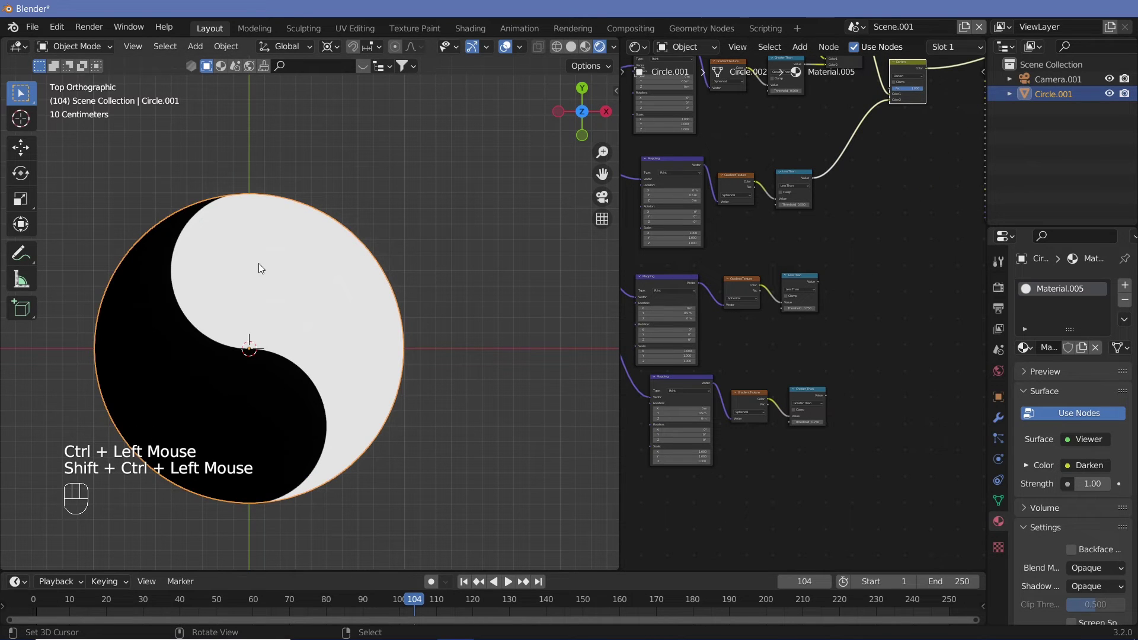
{"action": "right_click", "coordinate": [805, 278]}
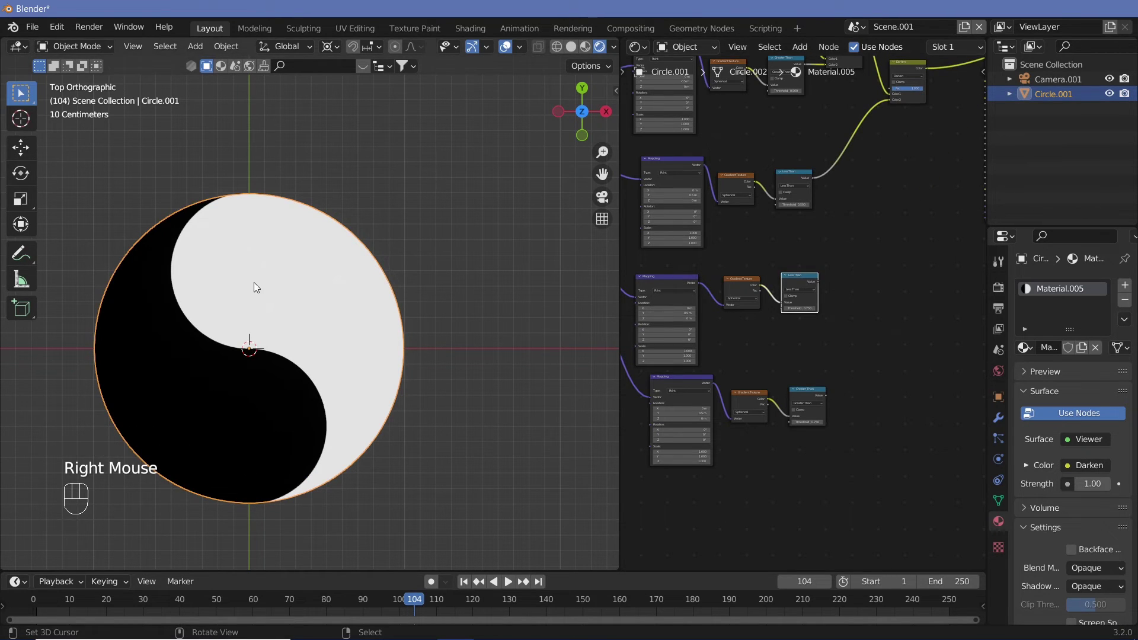
Duplicate the Darken node, feeding Less Than into Color2 and the first Darken into Color1.
{"action": "middle_click_drag", "start_coordinate": [894, 153], "coordinate": [785, 246]}
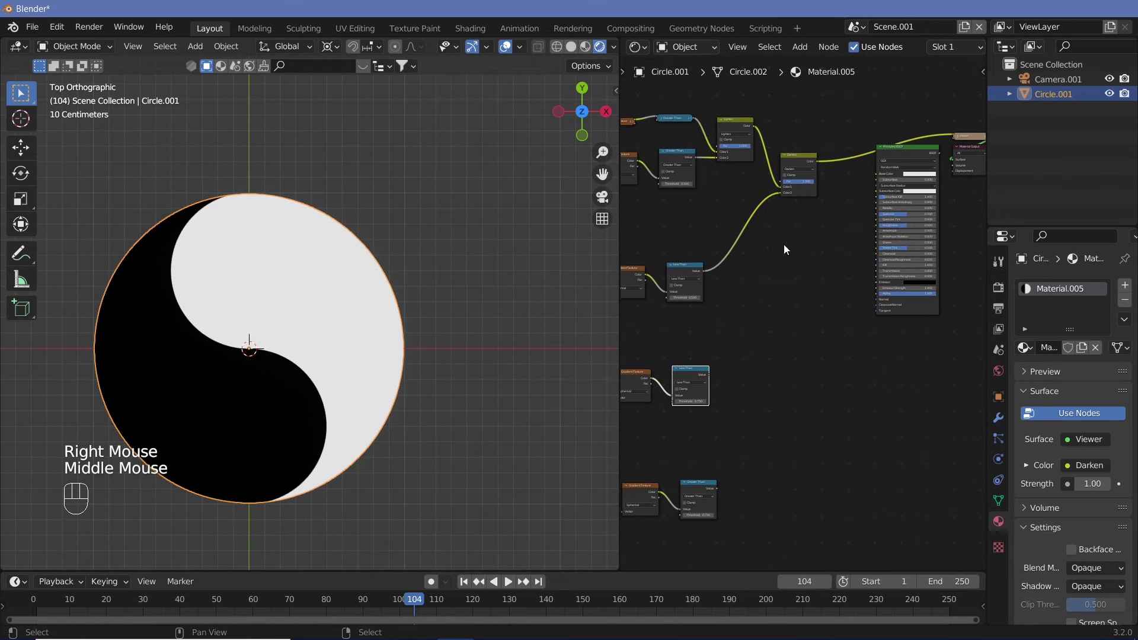
{"action": "middle_click_drag", "start_coordinate": [790, 164], "coordinate": [799, 112], "text": "ctrl"}
{"action": "left_click", "coordinate": [798, 110]}
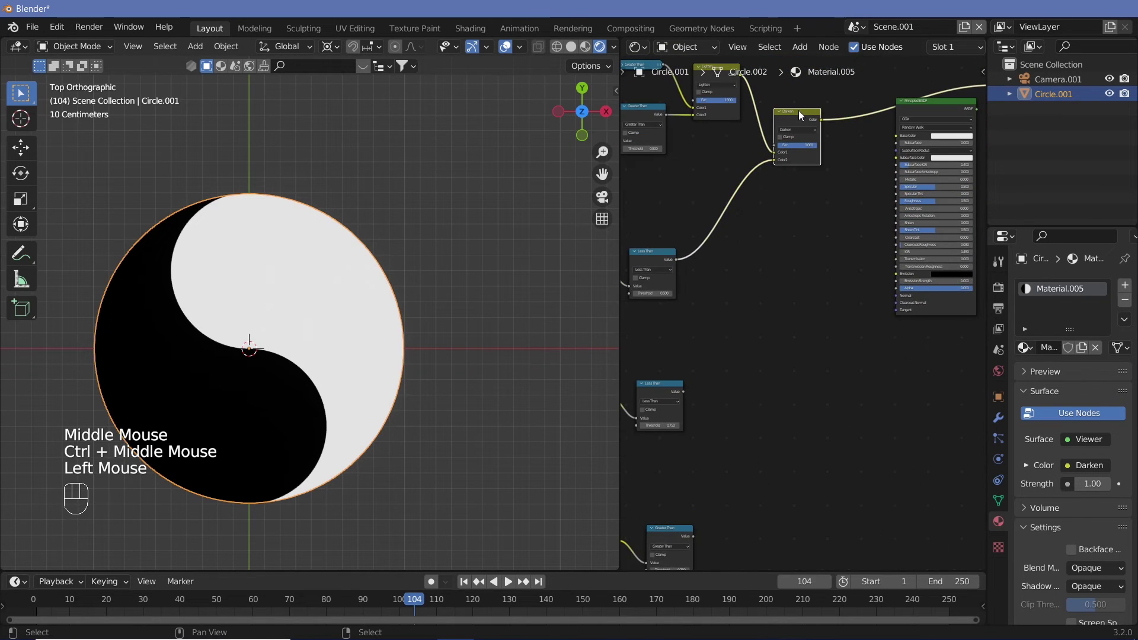
{"action": "key", "text": "shift+d"}
{"action": "left_click", "coordinate": [836, 216]}
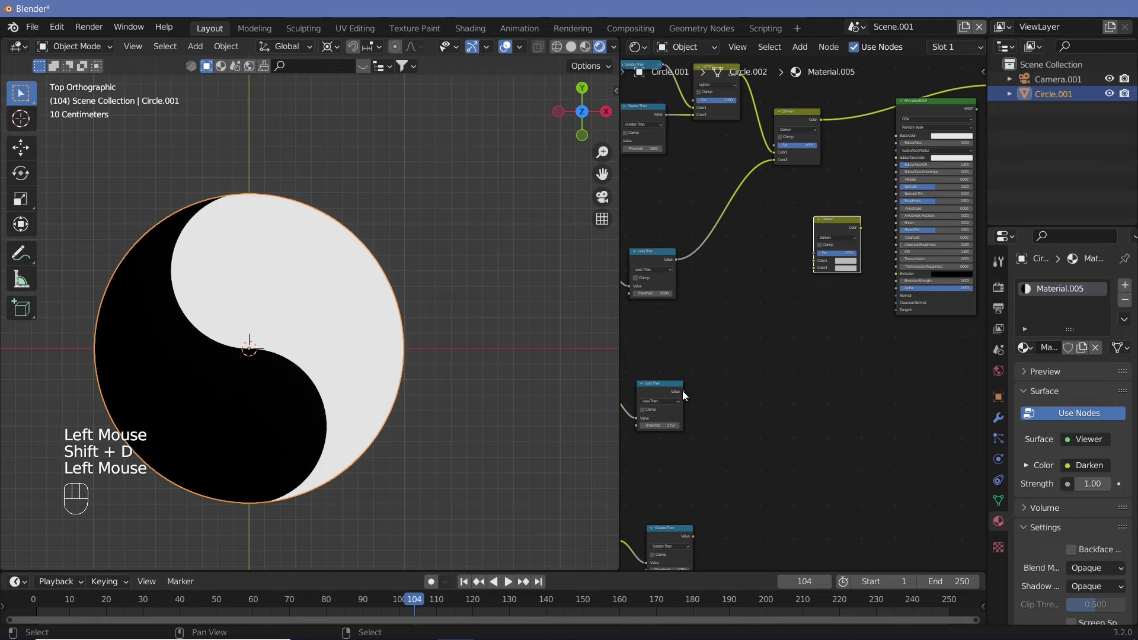
{"action": "left_click_drag", "start_coordinate": [682, 391], "coordinate": [821, 269]}
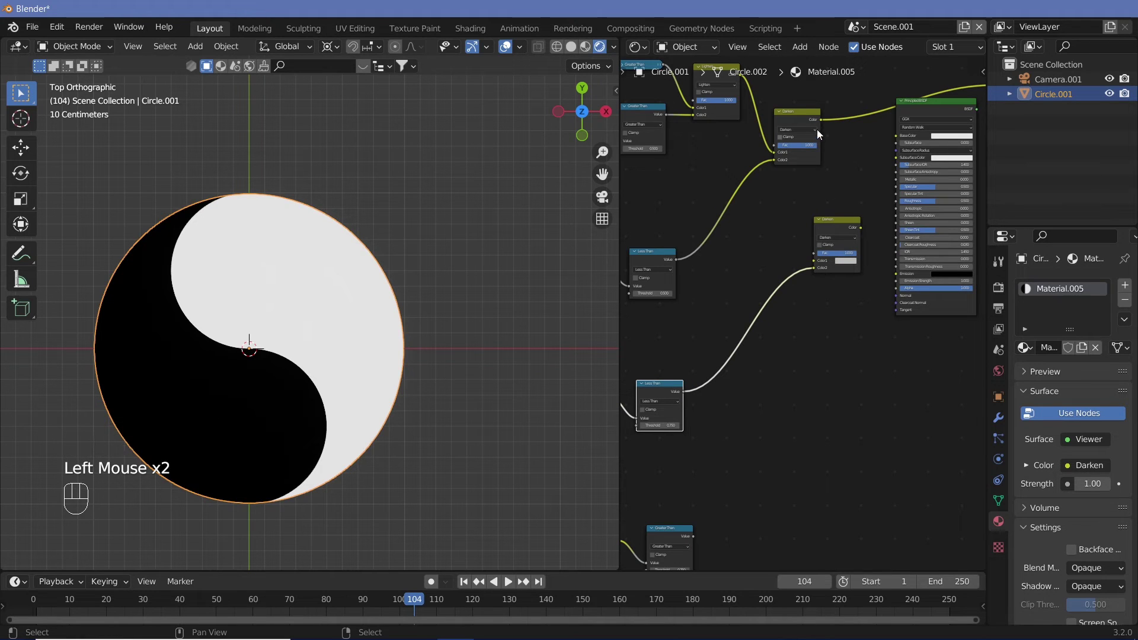
{"action": "left_click_drag", "start_coordinate": [822, 120], "coordinate": [872, 200]}
Move the second Darken beside the shader and shift shader and output nodes right.
{"action": "middle_click_drag", "start_coordinate": [937, 76], "coordinate": [848, 64]}
{"action": "left_click_drag", "start_coordinate": [860, 71], "coordinate": [948, 129]}
{"action": "left_click_drag", "start_coordinate": [860, 94], "coordinate": [923, 136]}
Duplicate Lighten, connect the second Darken to Color1 and Greater Than to Color2, then preview it.
{"action": "middle_click_drag", "start_coordinate": [804, 159], "coordinate": [854, 190]}
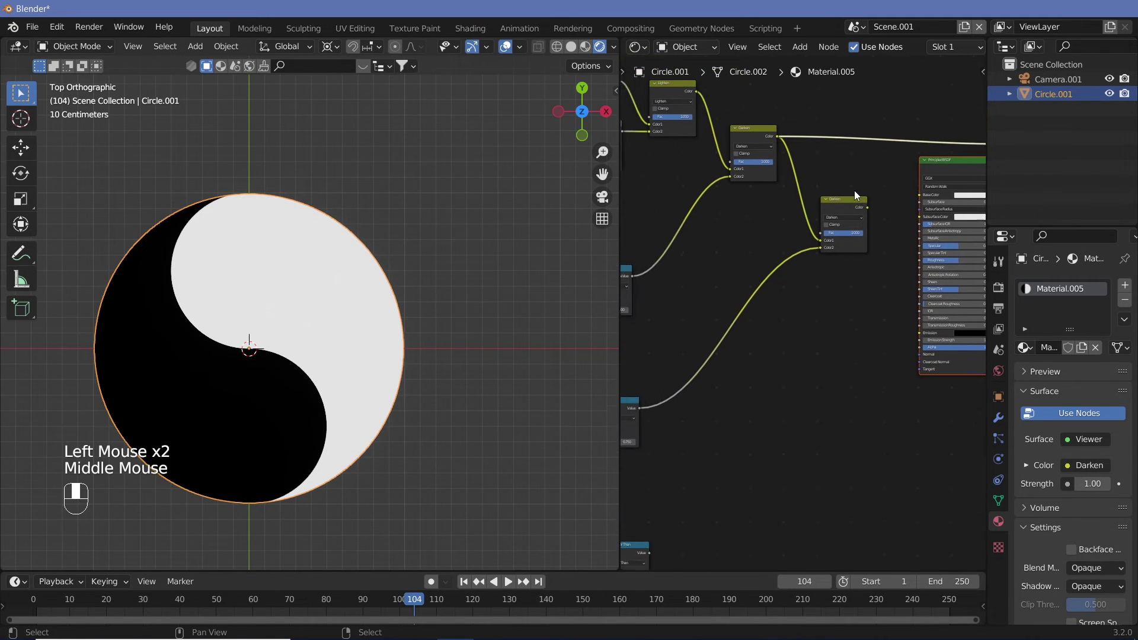
{"action": "left_click", "coordinate": [664, 95]}
{"action": "key", "text": "shift+d"}
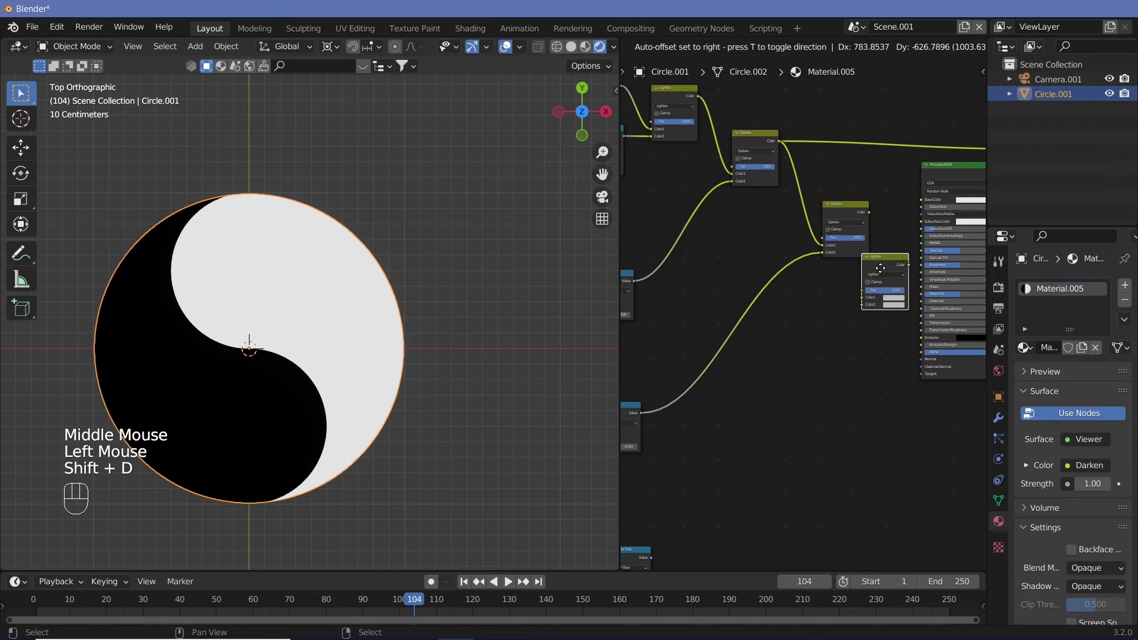
{"action": "left_click", "coordinate": [863, 237]}
{"action": "middle_click_drag", "start_coordinate": [654, 556], "coordinate": [679, 479]}
{"action": "left_click_drag", "start_coordinate": [678, 480], "coordinate": [895, 234]}
{"action": "left_click_drag", "start_coordinate": [881, 136], "coordinate": [896, 228]}
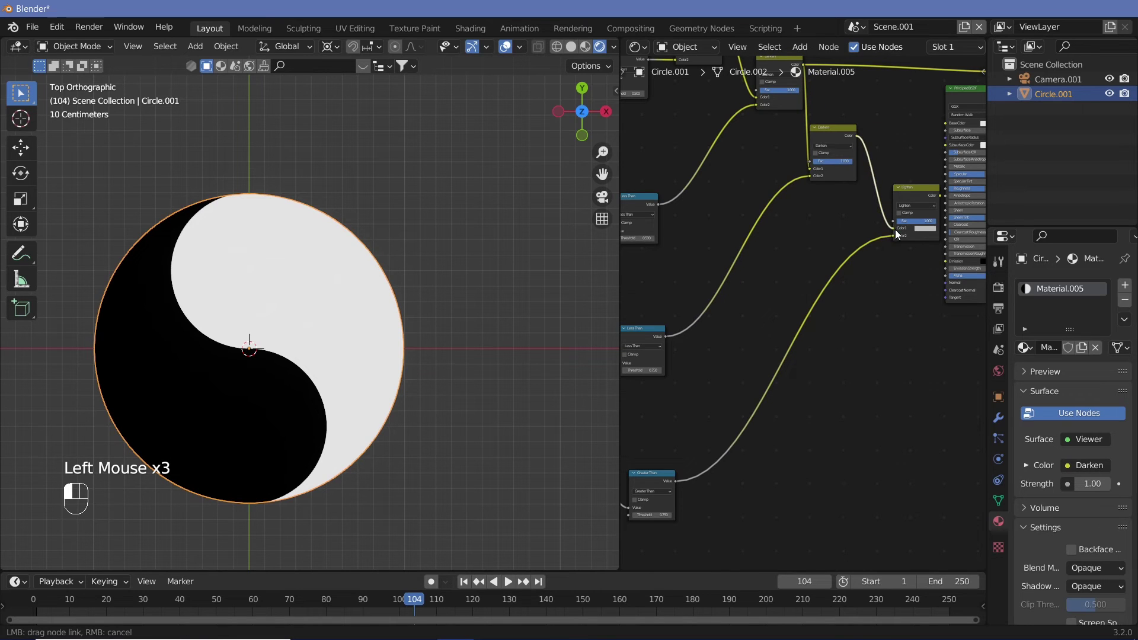
{"action": "middle_click_drag", "start_coordinate": [961, 134], "coordinate": [808, 175]}
{"action": "left_click_drag", "start_coordinate": [782, 231], "coordinate": [776, 224]}
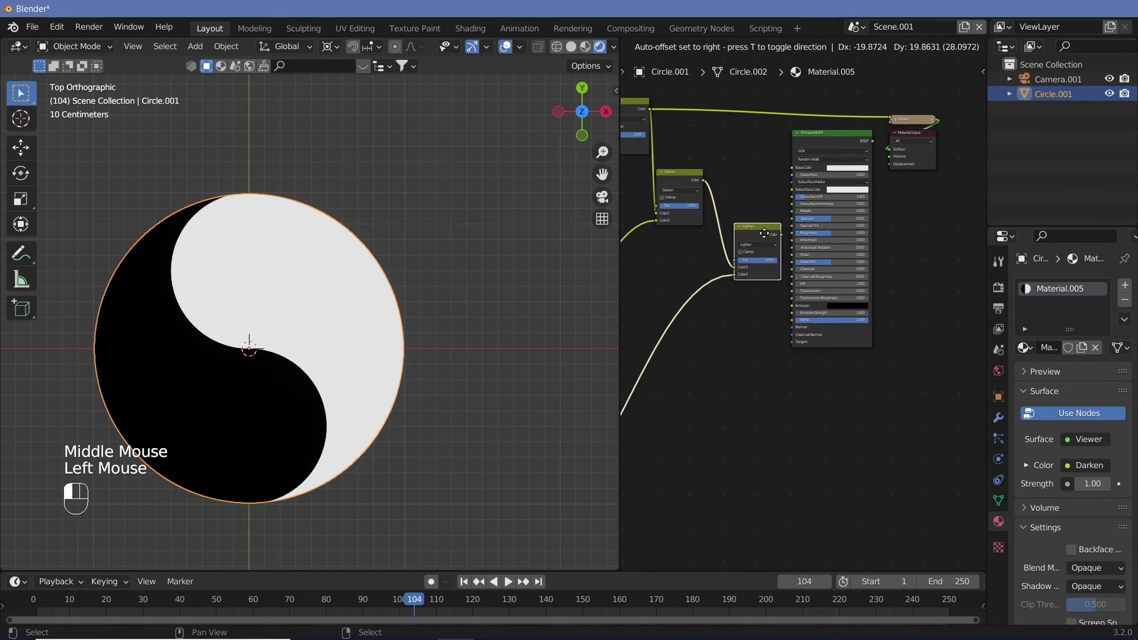
{"action": "left_click", "coordinate": [765, 233], "text": "ctrl+shift"}
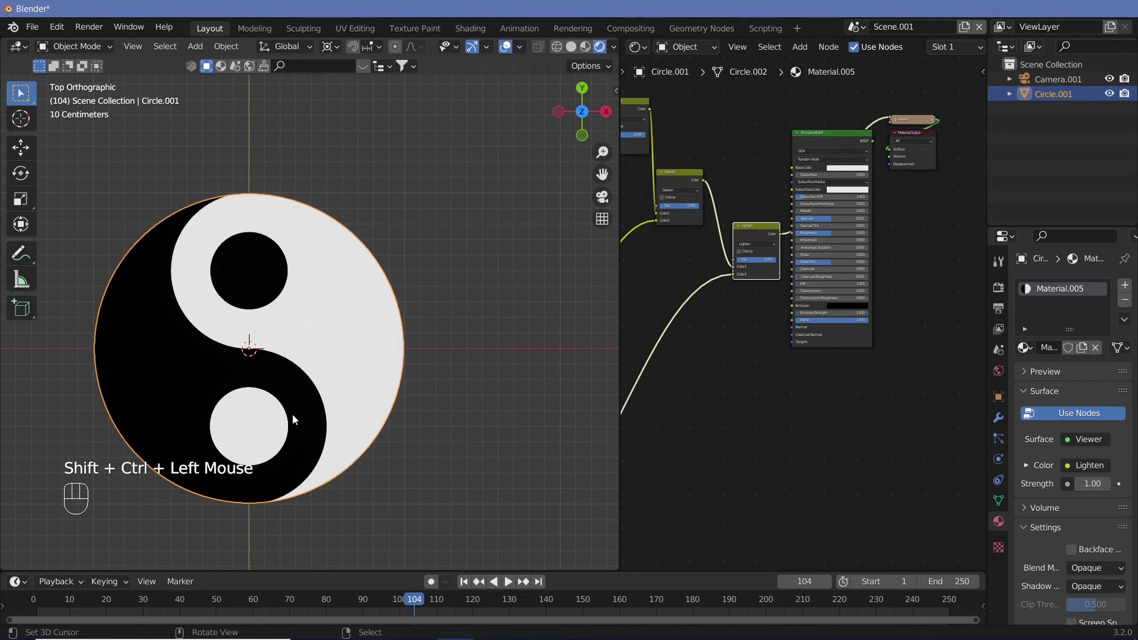
Move the shader and output nodes further up and right for room.
{"action": "left_click_drag", "start_coordinate": [830, 142], "coordinate": [913, 249]}
{"action": "middle_click_drag", "start_coordinate": [809, 338], "coordinate": [723, 280]}
{"action": "left_click_drag", "start_coordinate": [789, 216], "coordinate": [858, 197]}
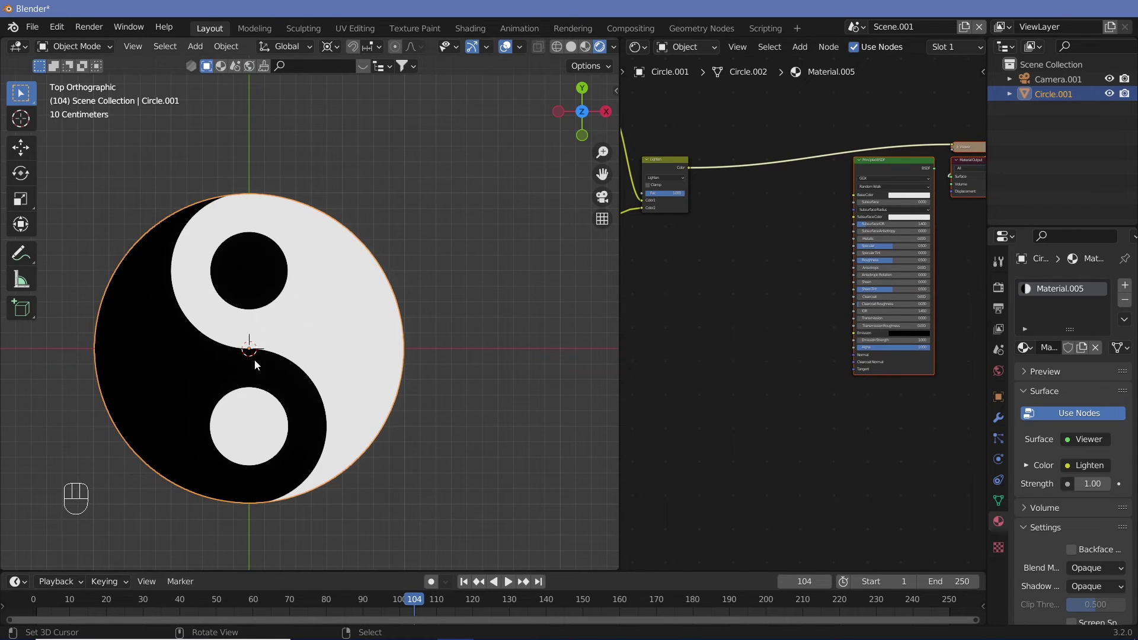
Add a MixRGB node driven by the final Lighten result as its Fac.
{"action": "key", "text": "shift+a"}
{"action": "left_click", "coordinate": [742, 301]}
{"action": "type", "text": "m"}
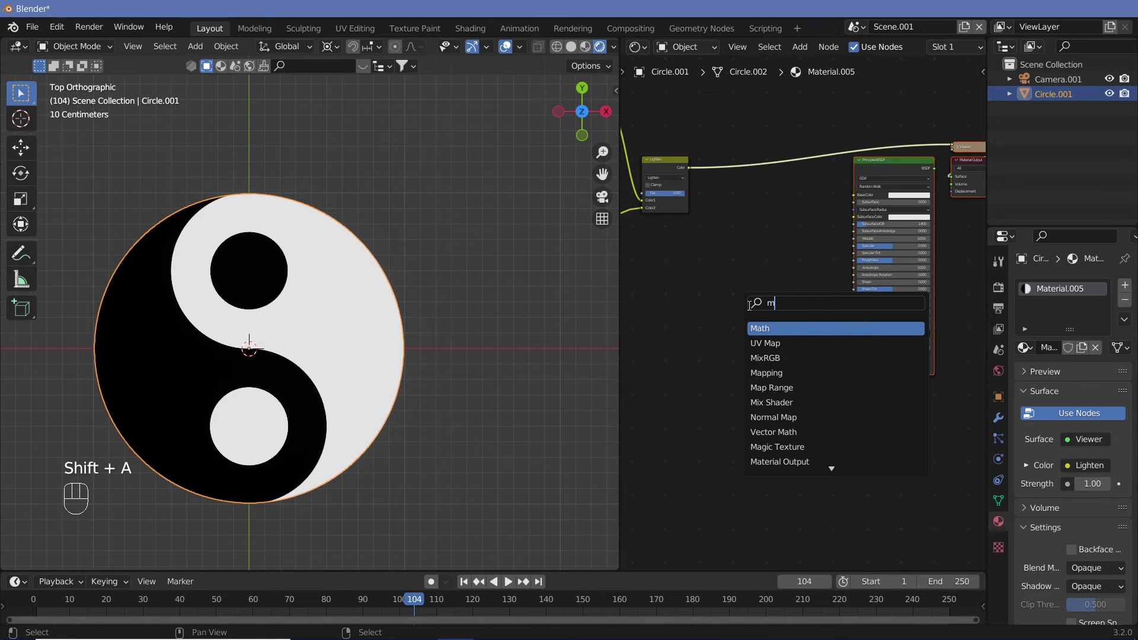
{"action": "type", "text": "ix"}
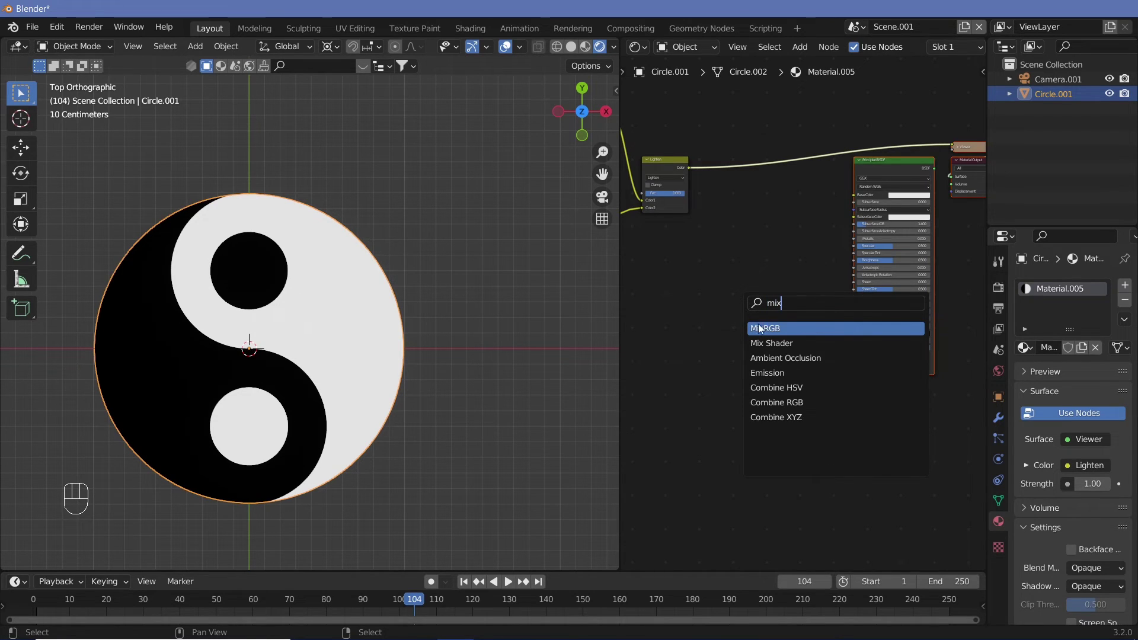
{"action": "left_click", "coordinate": [760, 329]}
{"action": "left_click", "coordinate": [749, 228]}
{"action": "left_click_drag", "start_coordinate": [688, 168], "coordinate": [734, 248]}
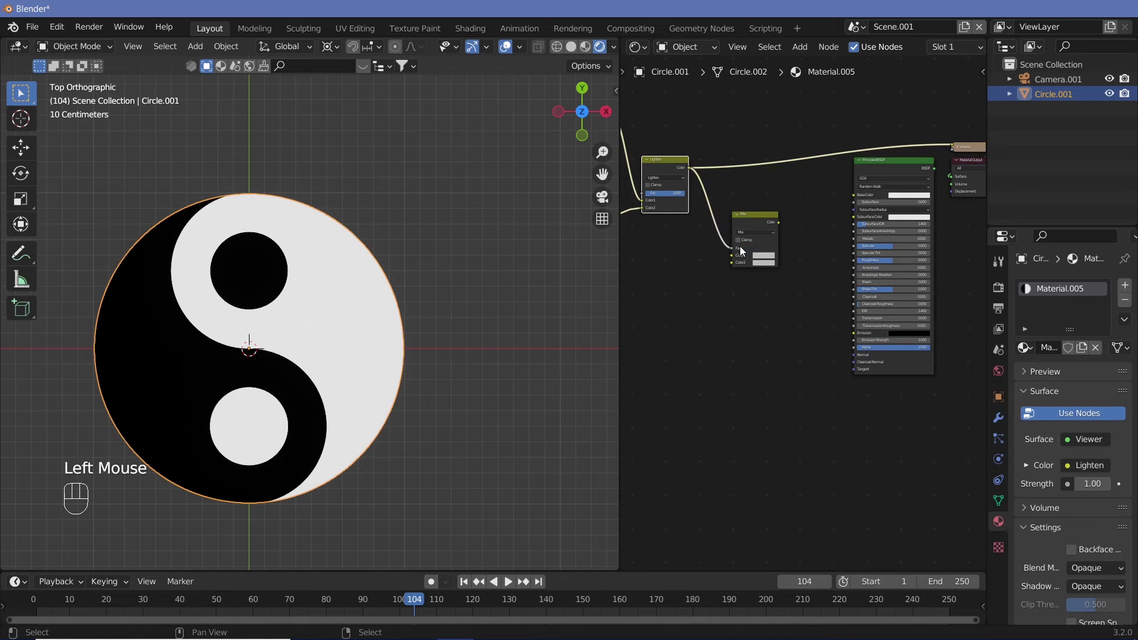
Set the Mix node's first colour to cyan and its second colour to black.
{"action": "left_click", "coordinate": [768, 262]}
{"action": "left_click_drag", "start_coordinate": [777, 170], "coordinate": [781, 159]}
{"action": "left_click", "coordinate": [777, 180]}
{"action": "left_click", "coordinate": [764, 262]}
{"action": "left_click", "coordinate": [756, 343]}
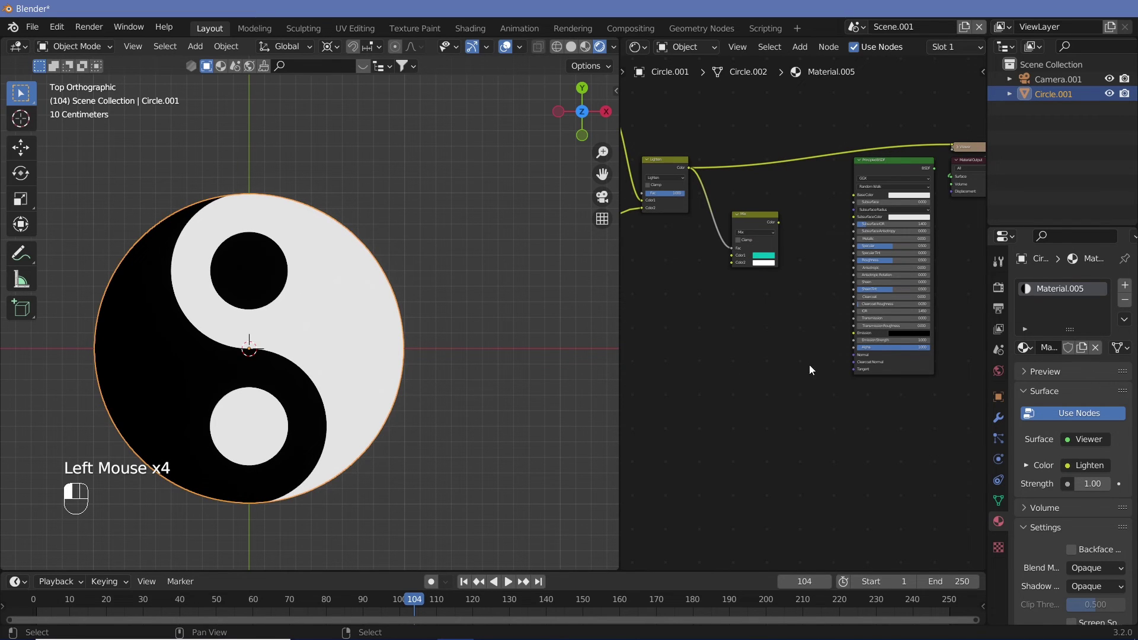
{"action": "left_click", "coordinate": [762, 215], "text": "ctrl+shift"}
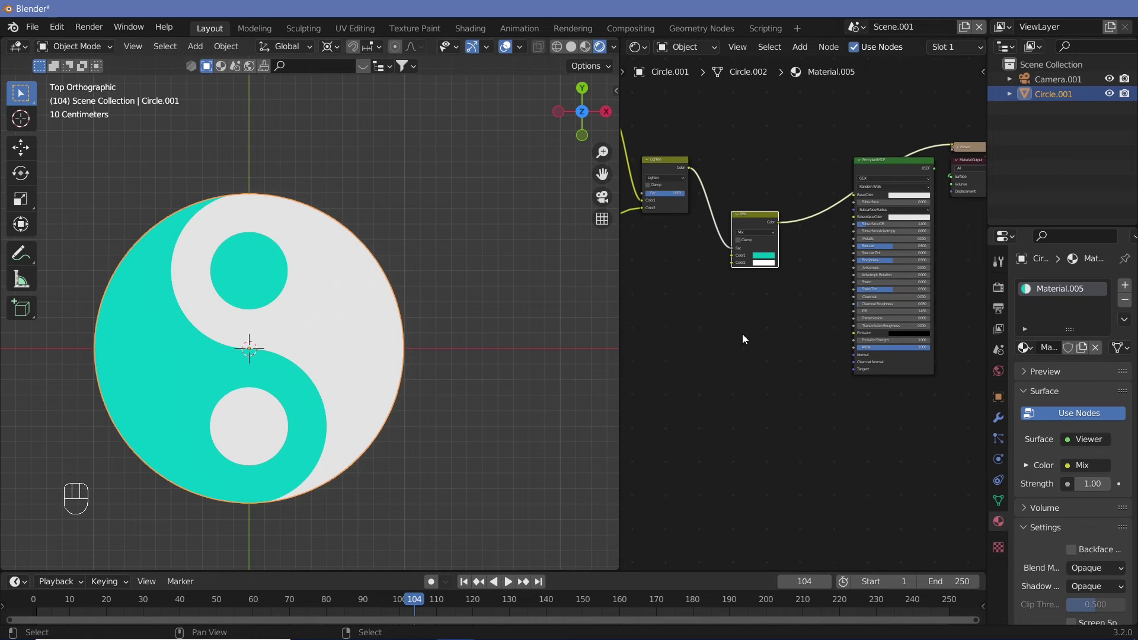
{"action": "middle_click_drag", "start_coordinate": [742, 333], "coordinate": [744, 215], "text": "ctrl"}
{"action": "left_click", "coordinate": [741, 231]}
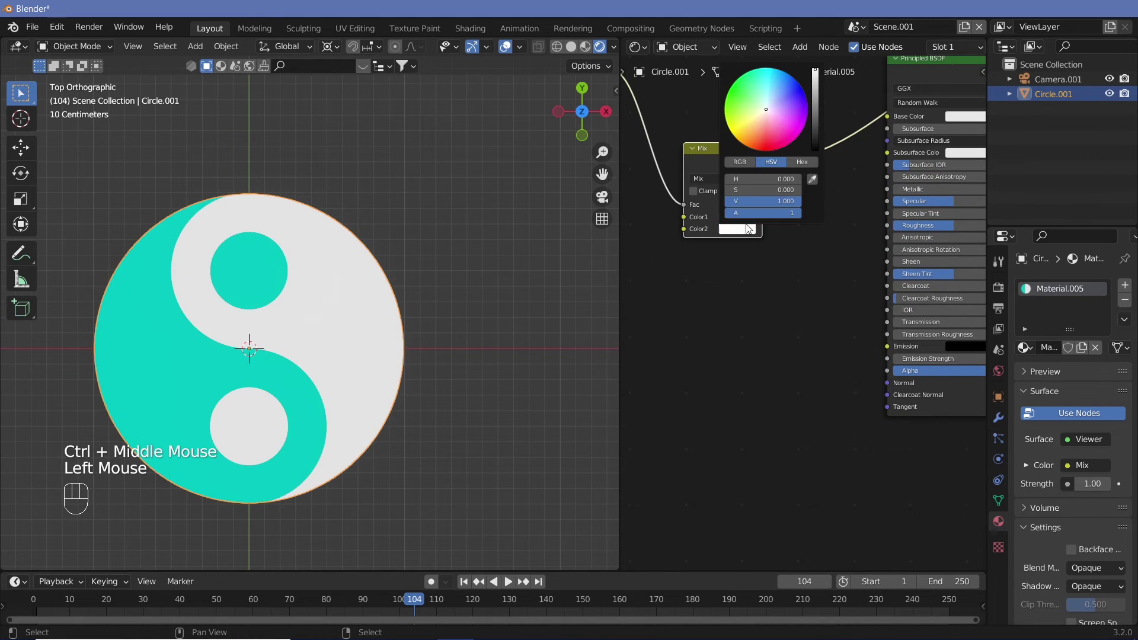
{"action": "left_click_drag", "start_coordinate": [755, 116], "coordinate": [797, 131]}
{"action": "left_click_drag", "start_coordinate": [815, 77], "coordinate": [893, 117]}
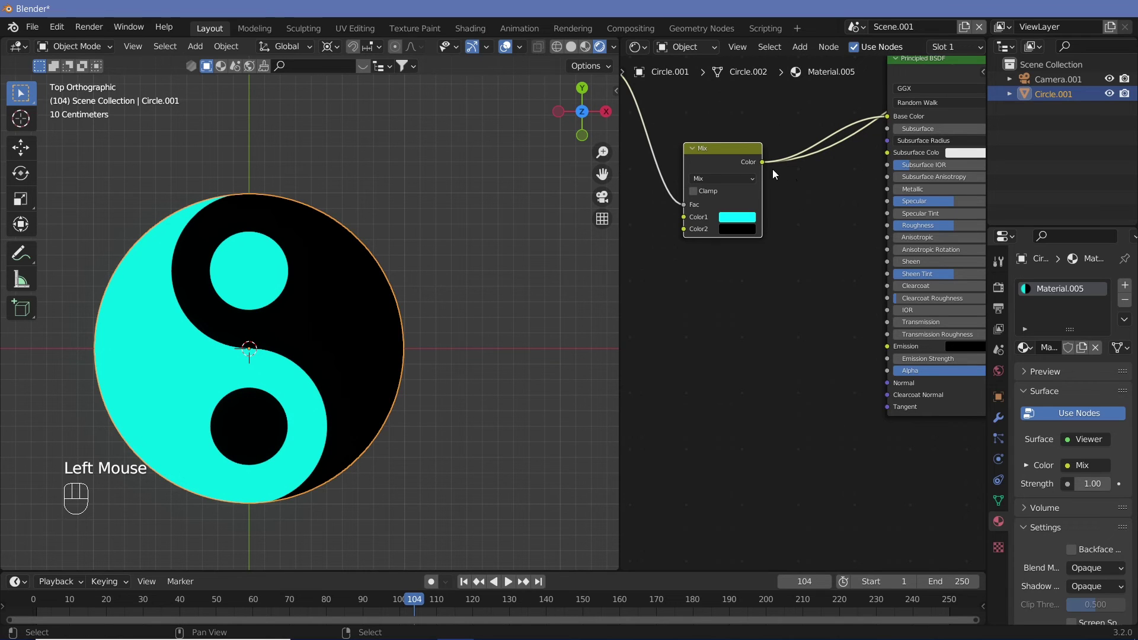
Preview the Principled BSDF result and orbit to see the circle in perspective.
{"action": "left_click", "coordinate": [960, 403], "text": "ctrl+shift"}
{"action": "middle_click_drag", "start_coordinate": [880, 464], "coordinate": [811, 458]}
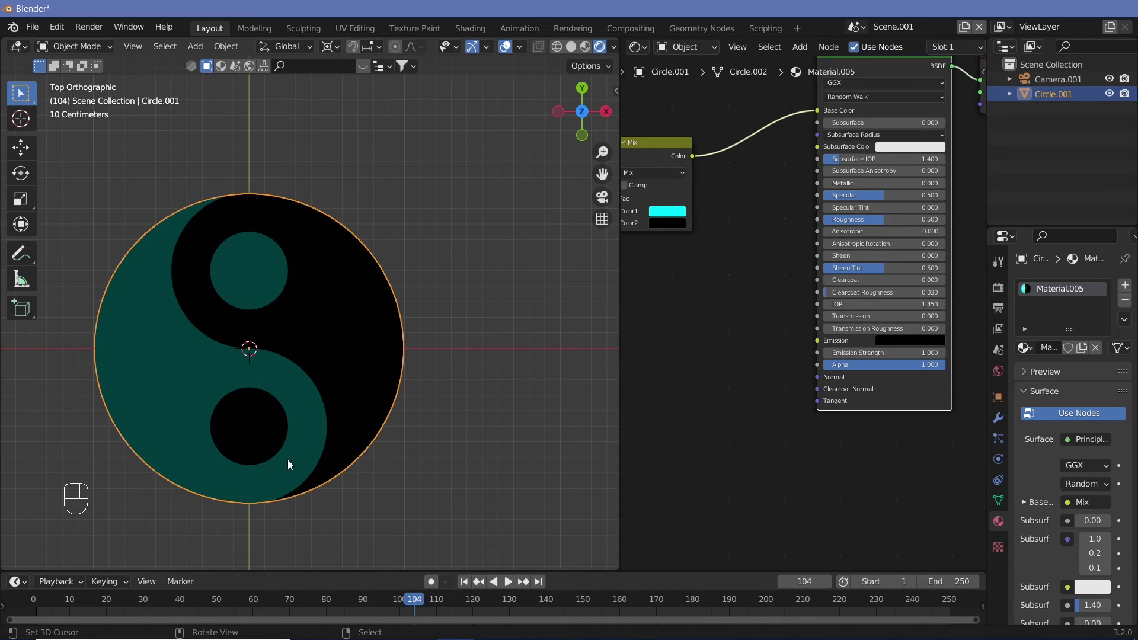
{"action": "middle_click_drag", "start_coordinate": [290, 446], "coordinate": [325, 397]}
Add a point light and move it straight up 0.88 m above the circle.
{"action": "key", "text": "shift+a"}
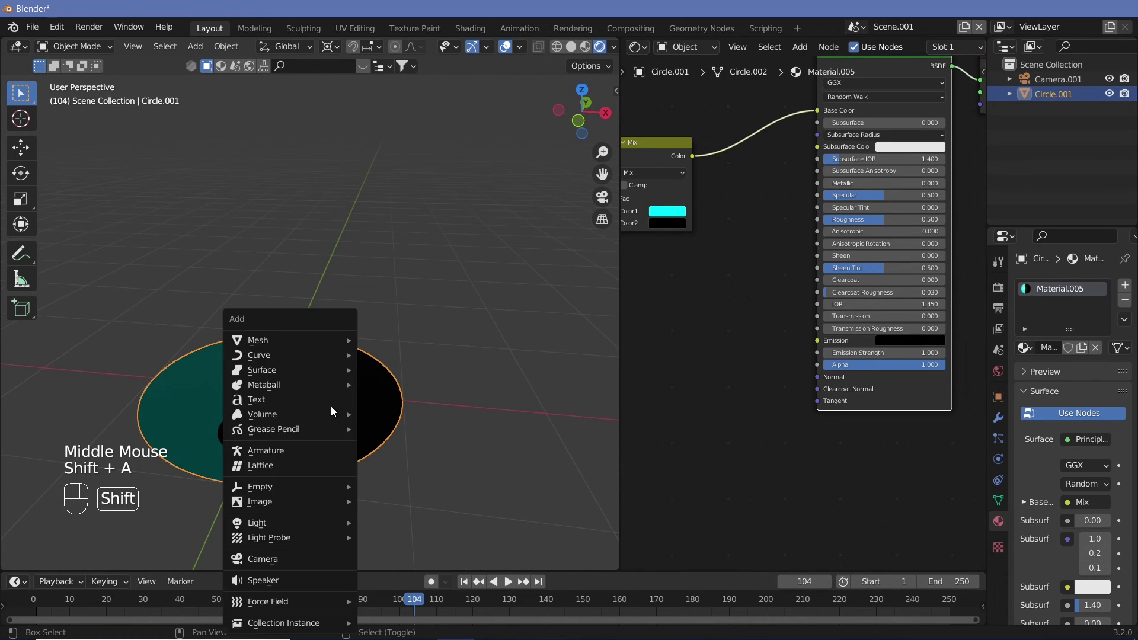
{"action": "mouse_move", "coordinate": [281, 522]}
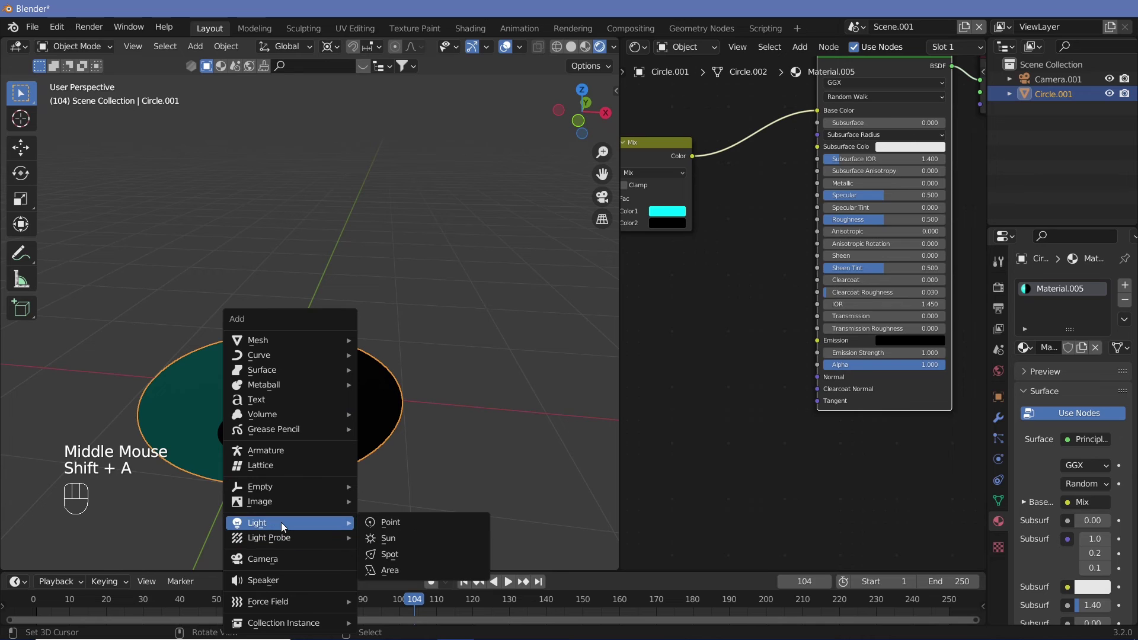
{"action": "left_click", "coordinate": [387, 522]}
{"action": "key", "text": "g"}
{"action": "key", "text": "z"}
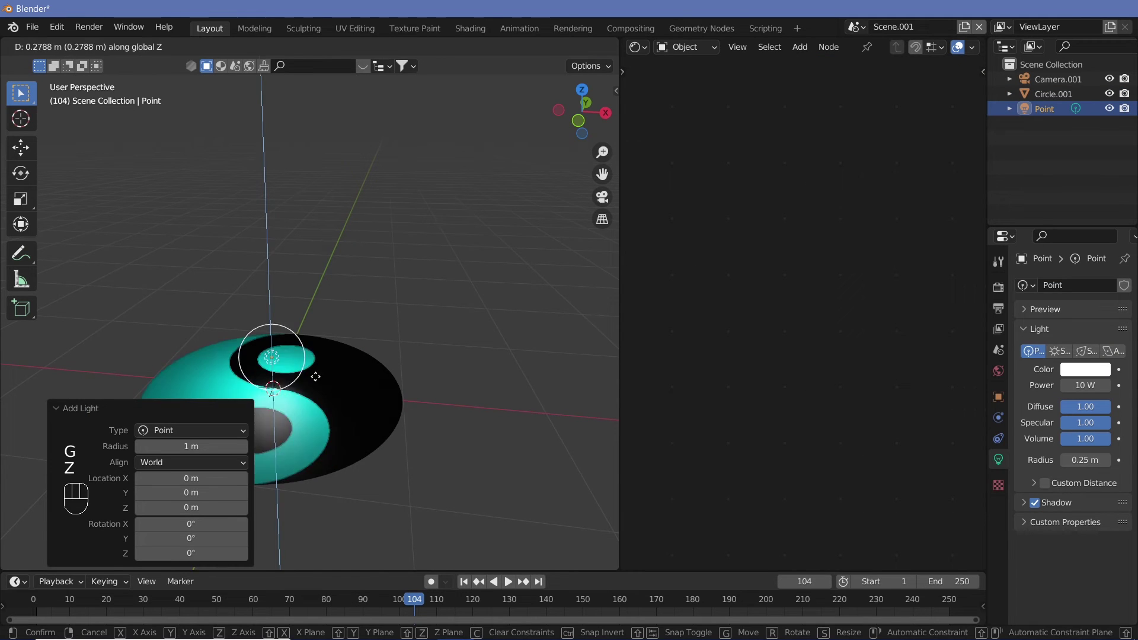
{"action": "left_click", "coordinate": [316, 322]}
Check the camera view, switch to top view and reselect the yin-yang circle.
{"action": "key", "text": "KP_0"}
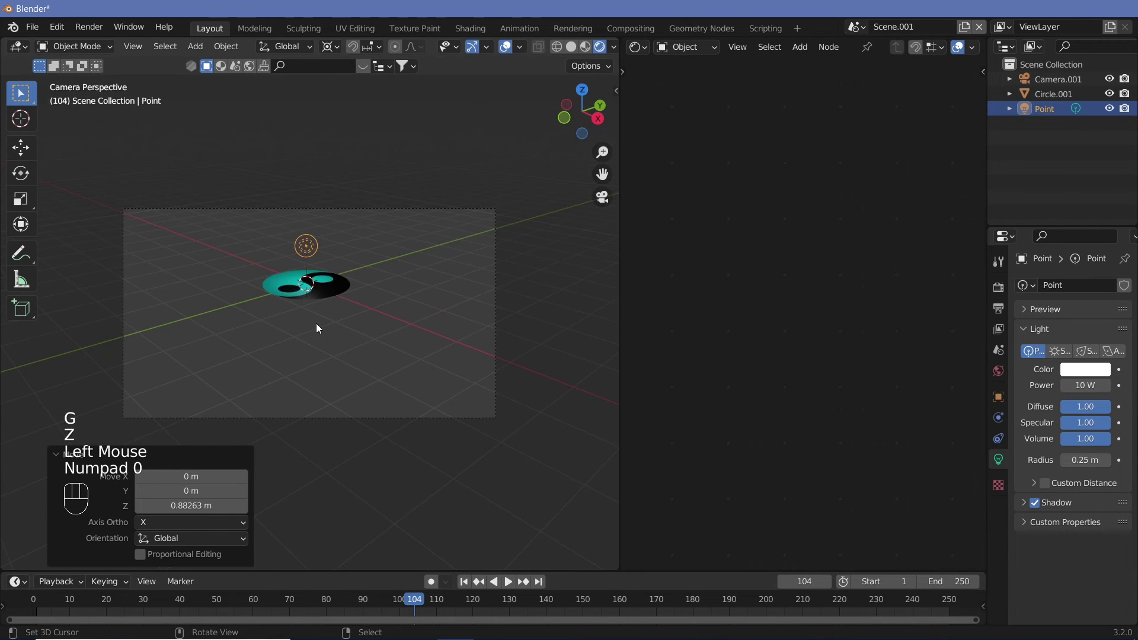
{"action": "key", "text": "KP_0"}
{"action": "key", "text": "KP_7"}
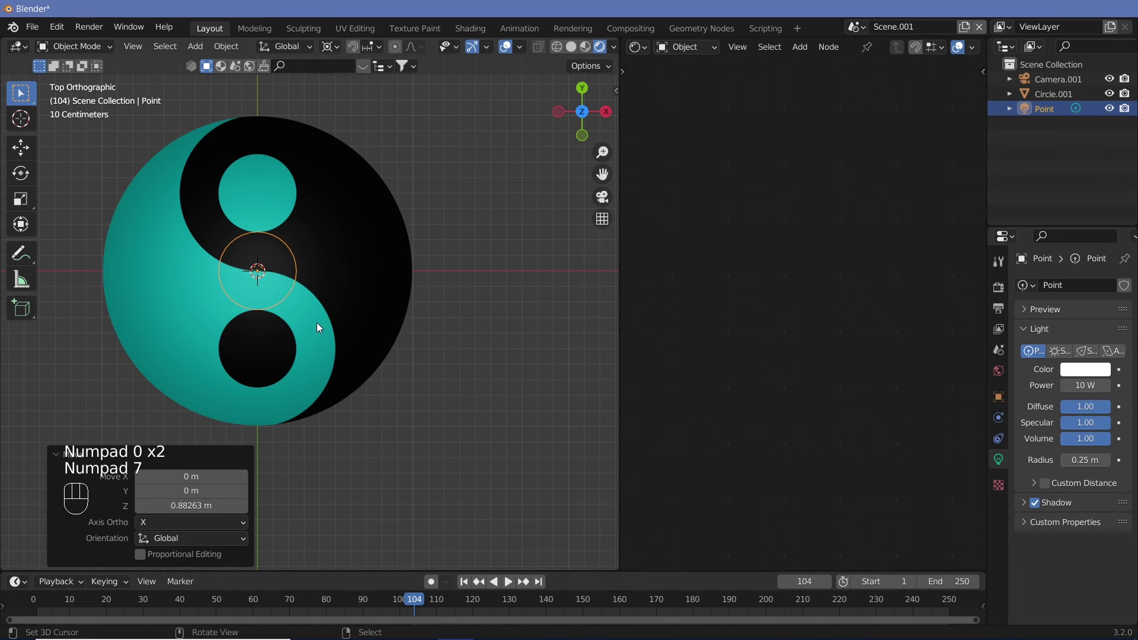
{"action": "right_click", "coordinate": [361, 280]}
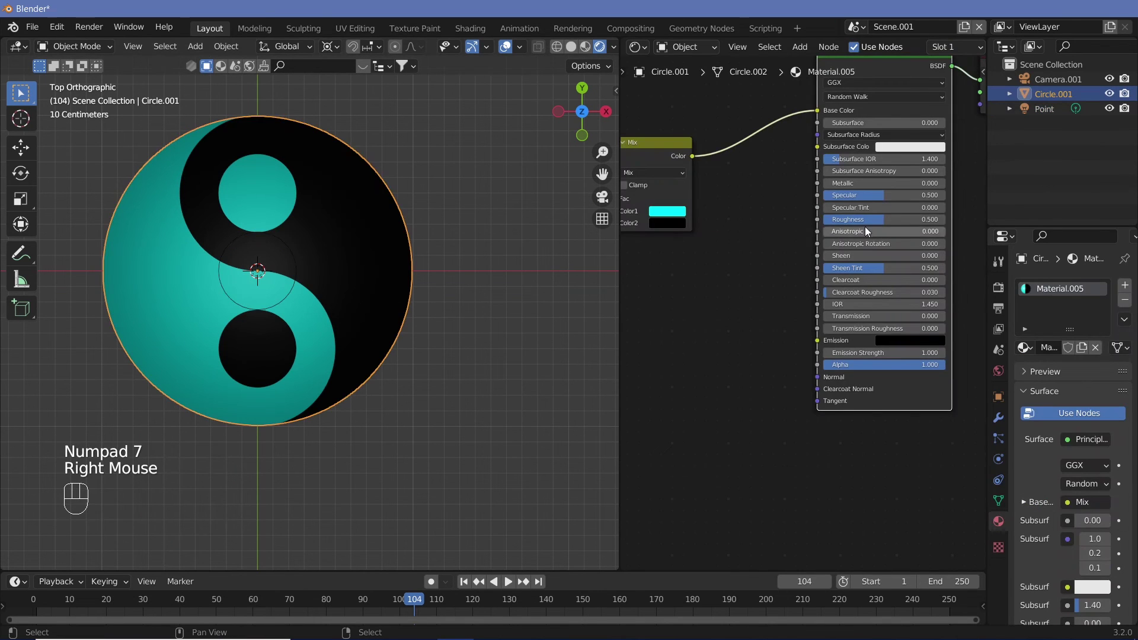
Set Roughness to 1 and link the Mix colour into the Emission input.
{"action": "left_click_drag", "start_coordinate": [867, 216], "coordinate": [936, 218]}
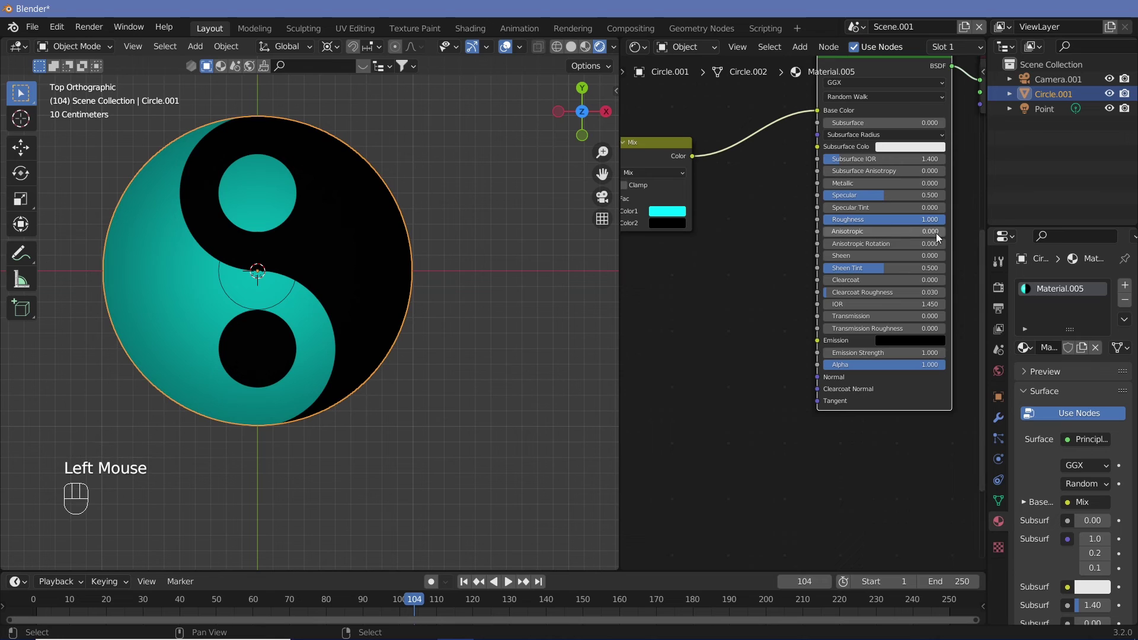
{"action": "left_click_drag", "start_coordinate": [906, 219], "coordinate": [820, 197]}
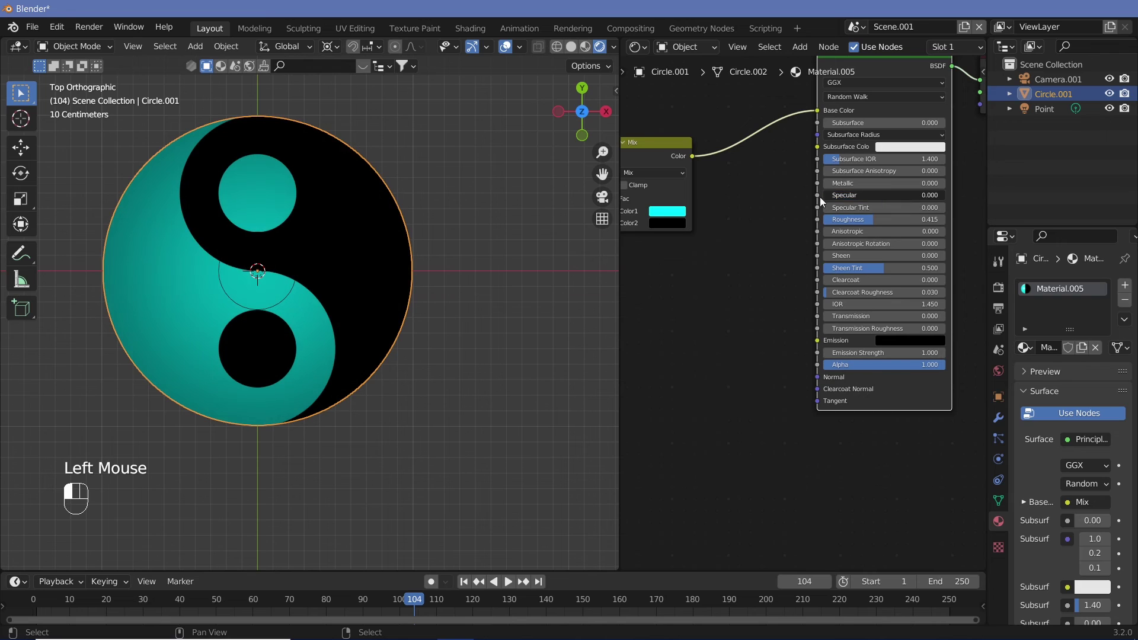
{"action": "left_click_drag", "start_coordinate": [880, 219], "coordinate": [946, 220]}
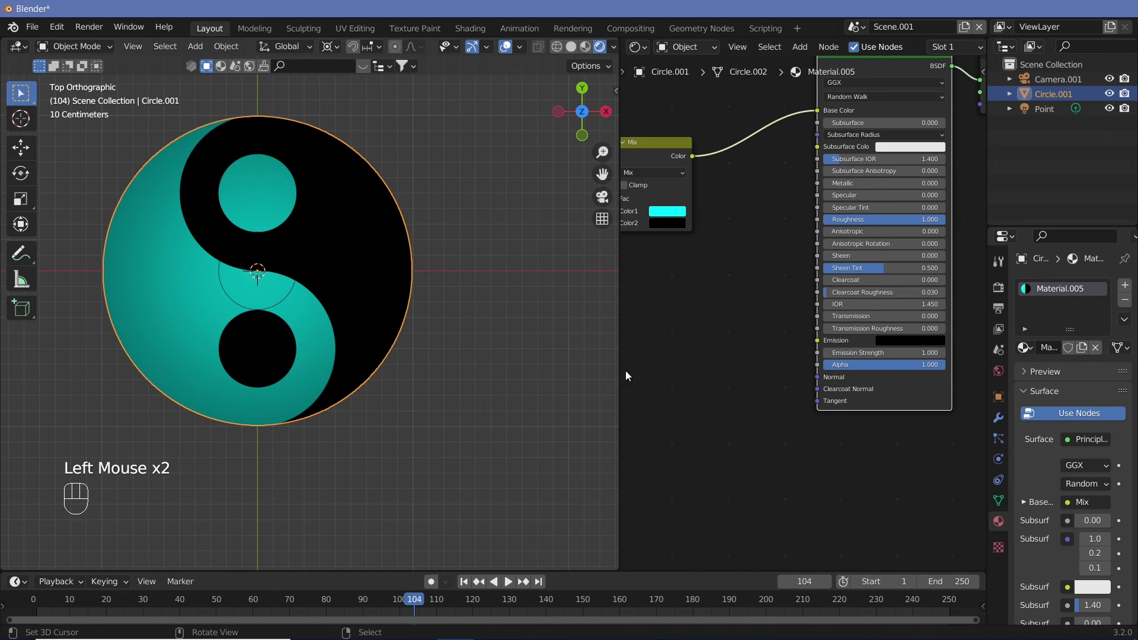
{"action": "left_click_drag", "start_coordinate": [691, 155], "coordinate": [824, 341]}
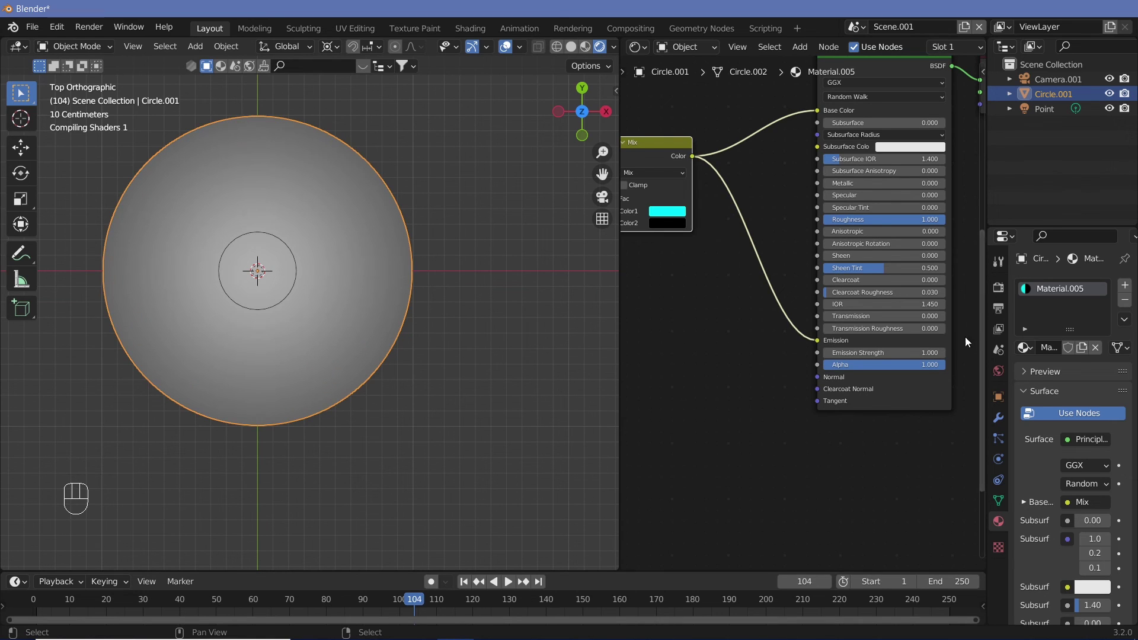
Check Bloom in the render settings and set Emission Strength to 5.
{"action": "left_click", "coordinate": [999, 288]}
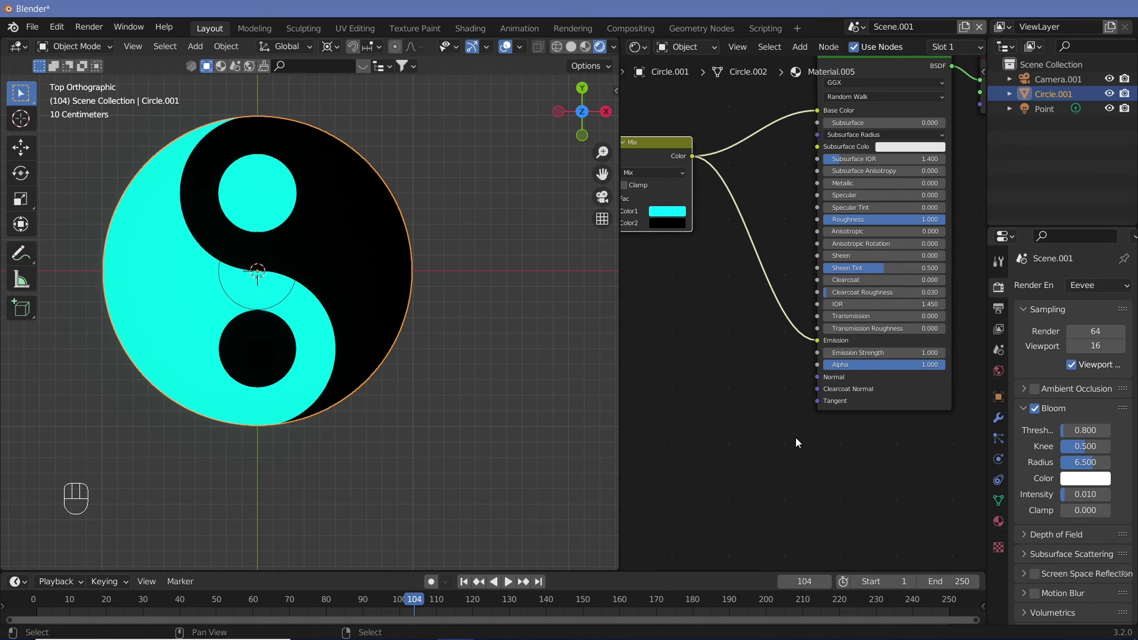
{"action": "left_click", "coordinate": [888, 356]}
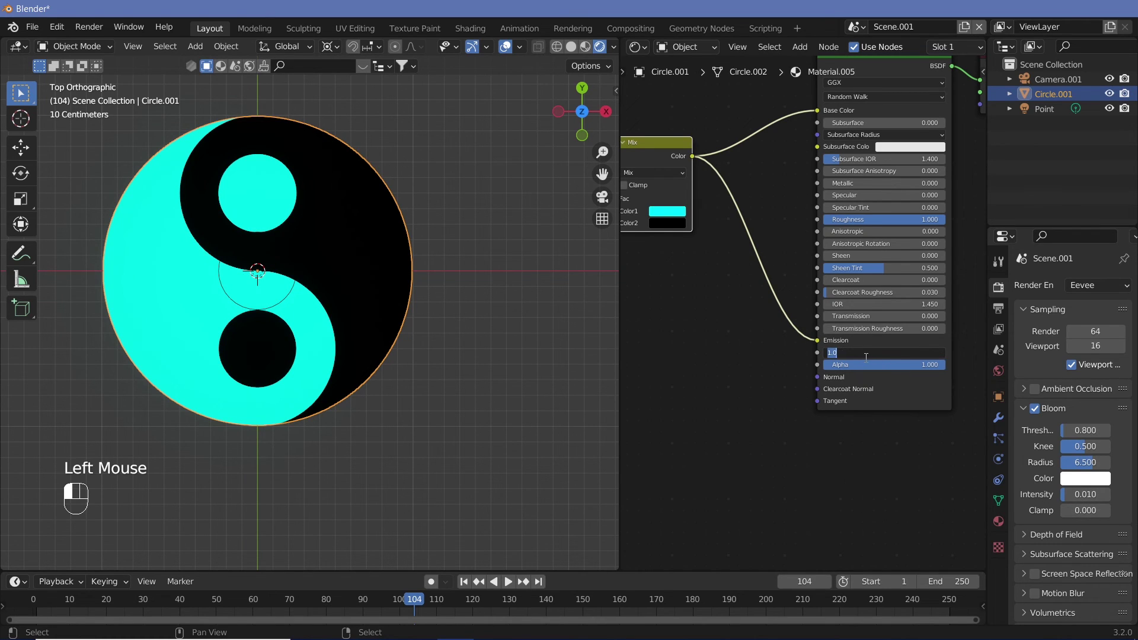
{"action": "type", "text": "5"}
{"action": "key", "text": "Return"}
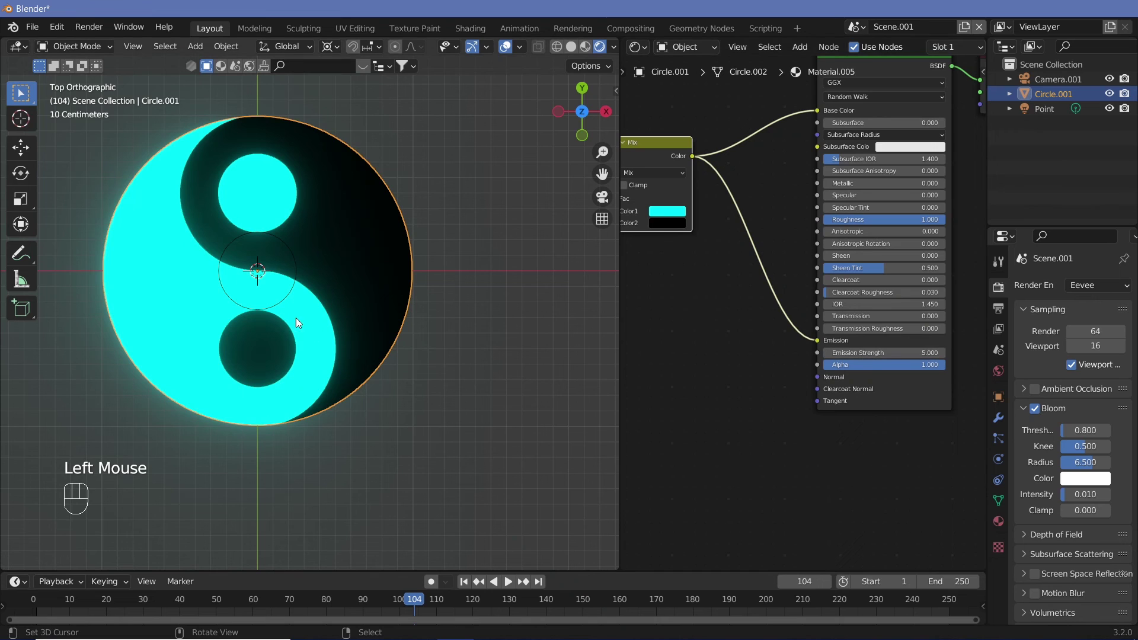
{"action": "middle_click_drag", "start_coordinate": [296, 318], "coordinate": [305, 350], "text": "ctrl"}
Set the world background colour to black and hide the viewport overlays.
{"action": "left_click", "coordinate": [998, 372]}
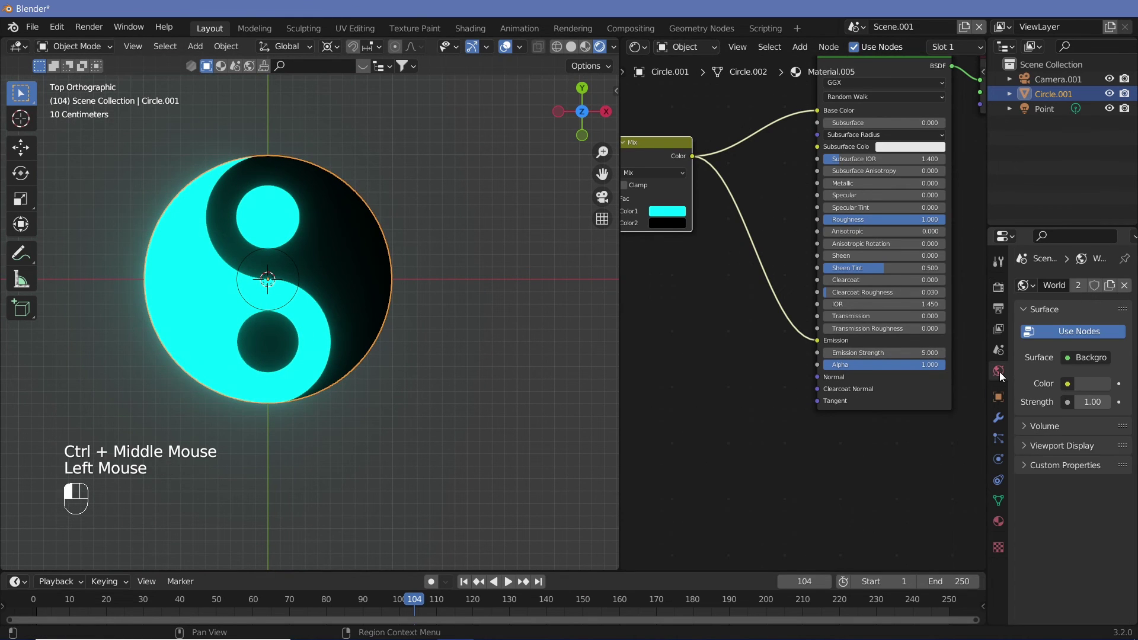
{"action": "left_click", "coordinate": [1096, 388]}
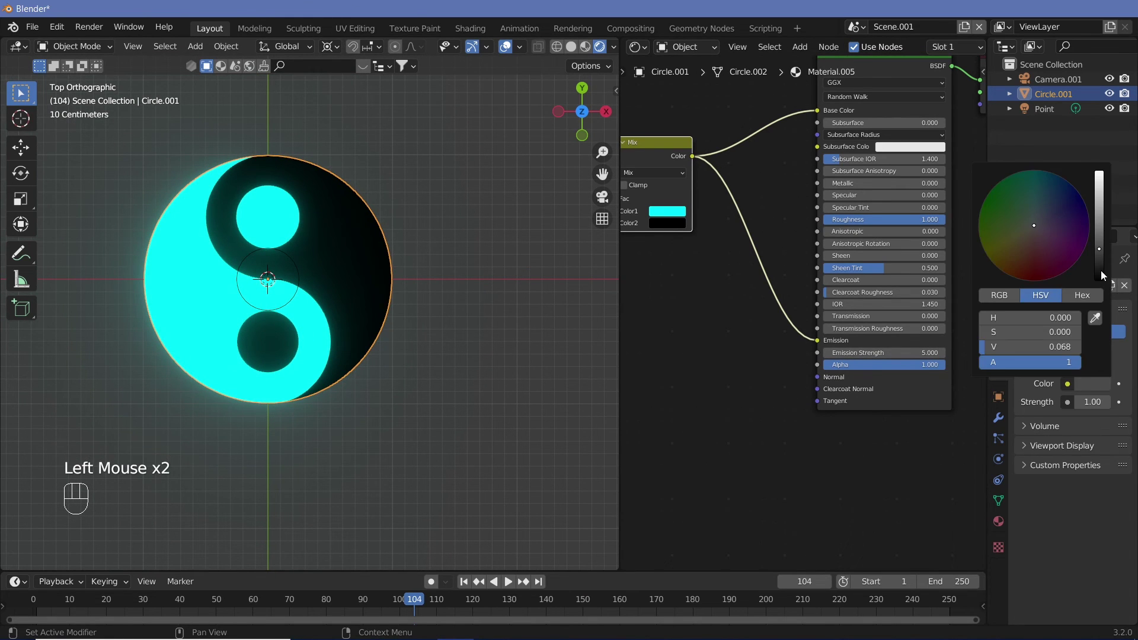
{"action": "left_click_drag", "start_coordinate": [1105, 274], "coordinate": [1106, 288]}
{"action": "left_click", "coordinate": [505, 46]}
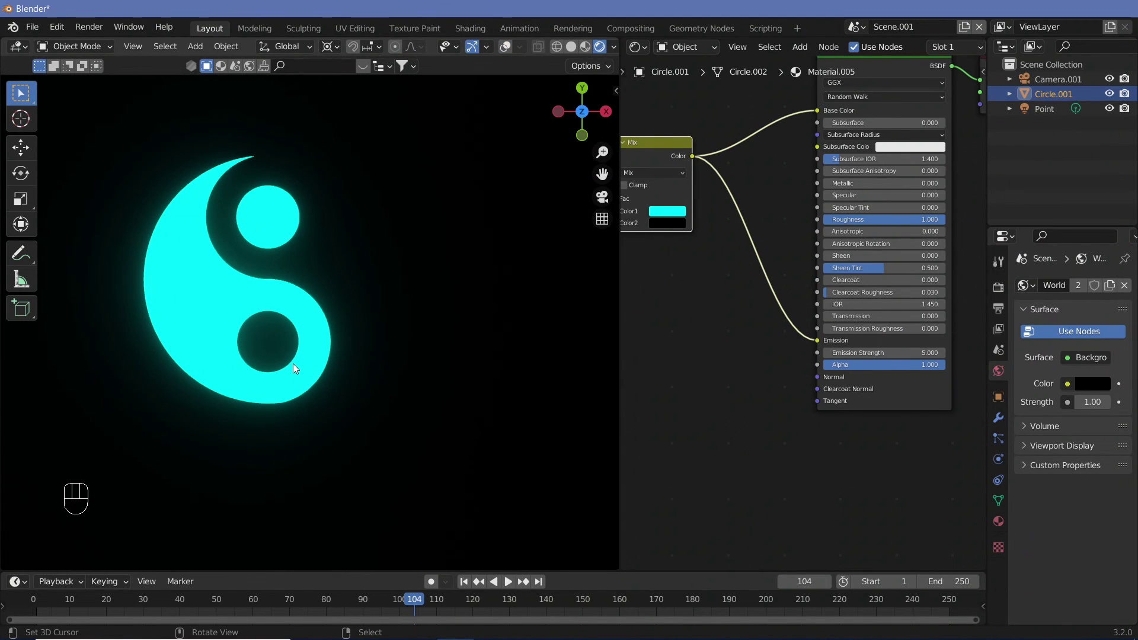
{"action": "middle_click_drag", "start_coordinate": [296, 368], "coordinate": [358, 388], "text": "shift"}
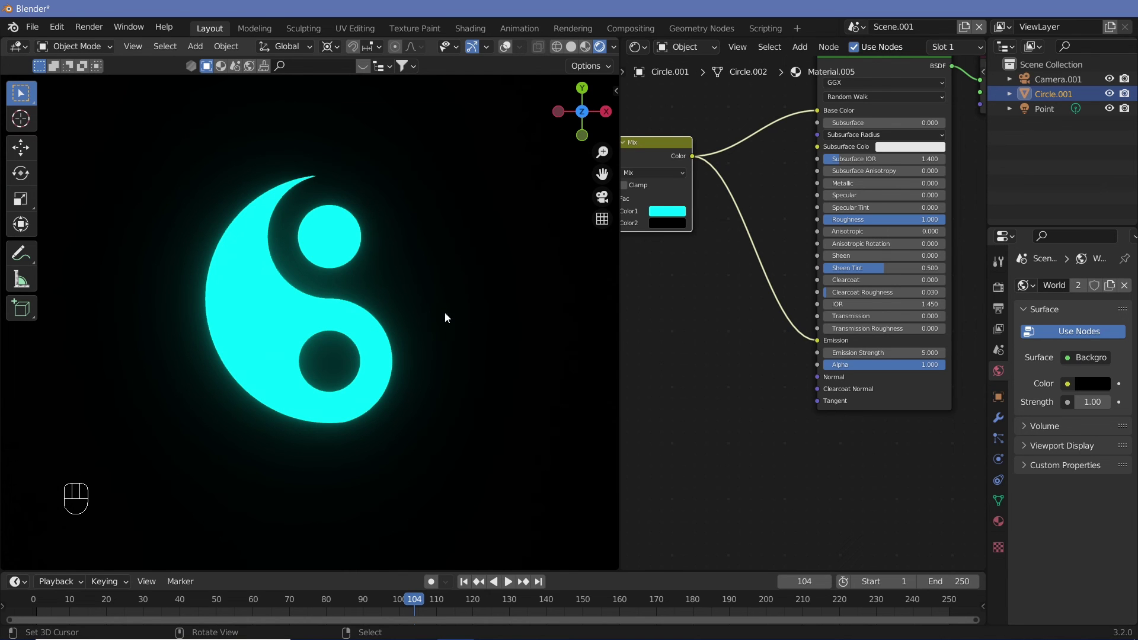
Raise Emission Strength to 22.2 and begin rotating the symbol about Z.
{"action": "left_click_drag", "start_coordinate": [907, 352], "coordinate": [946, 353]}
{"action": "right_click", "coordinate": [463, 389]}
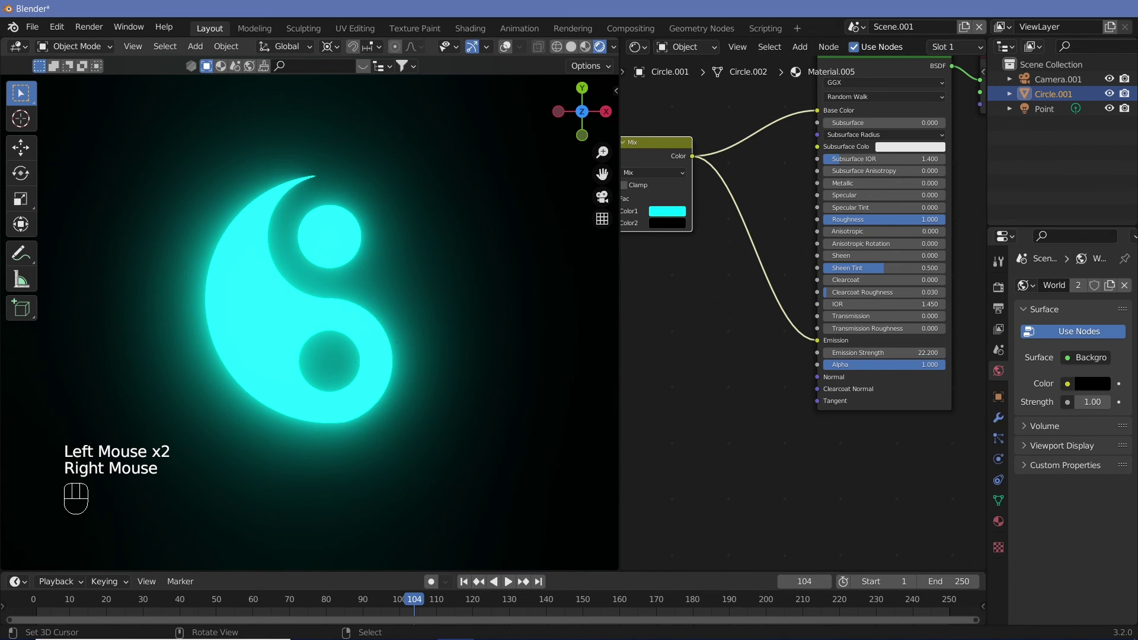
{"action": "key", "text": "r"}
{"action": "key", "text": "z"}
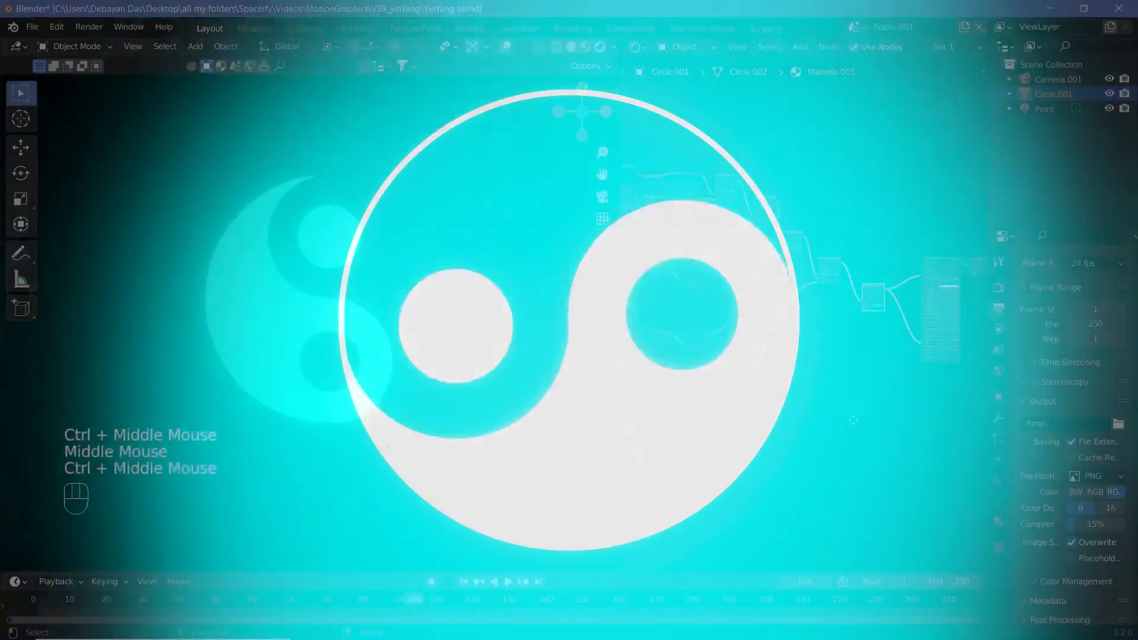
{"action": "middle_click", "coordinate": [732, 237]}
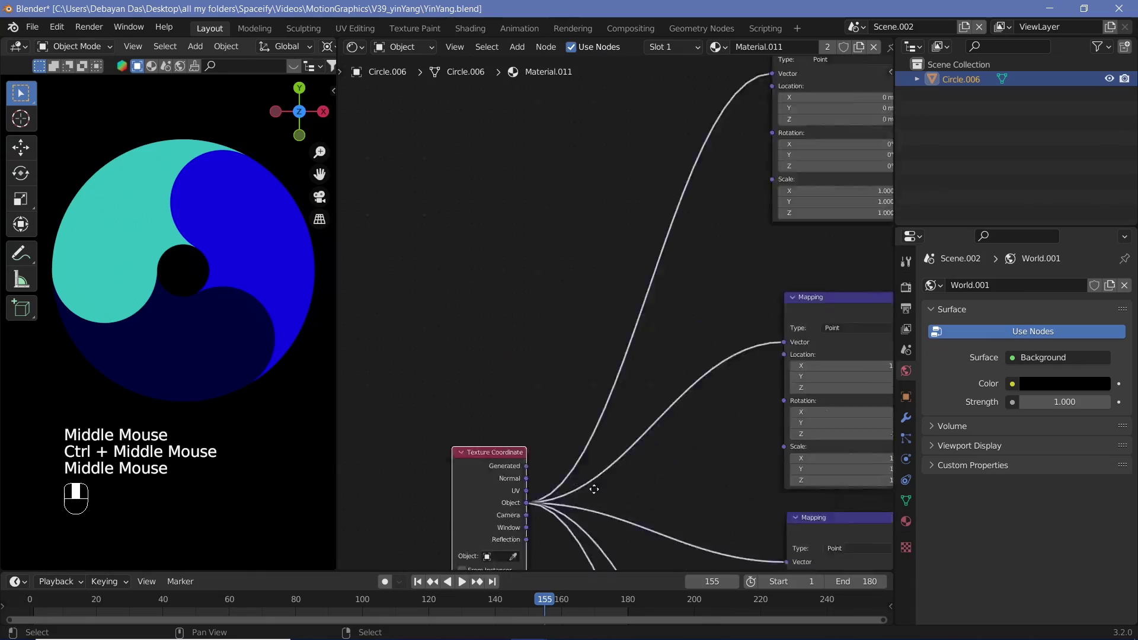
Insert a Hue Saturation Value node between the ColorRamp and the Darken node.
{"action": "middle_click_drag", "start_coordinate": [589, 483], "coordinate": [545, 291]}
{"action": "scroll", "coordinate": [537, 295], "scroll_direction": "down", "scroll_amount": 2, "text": "ctrl"}
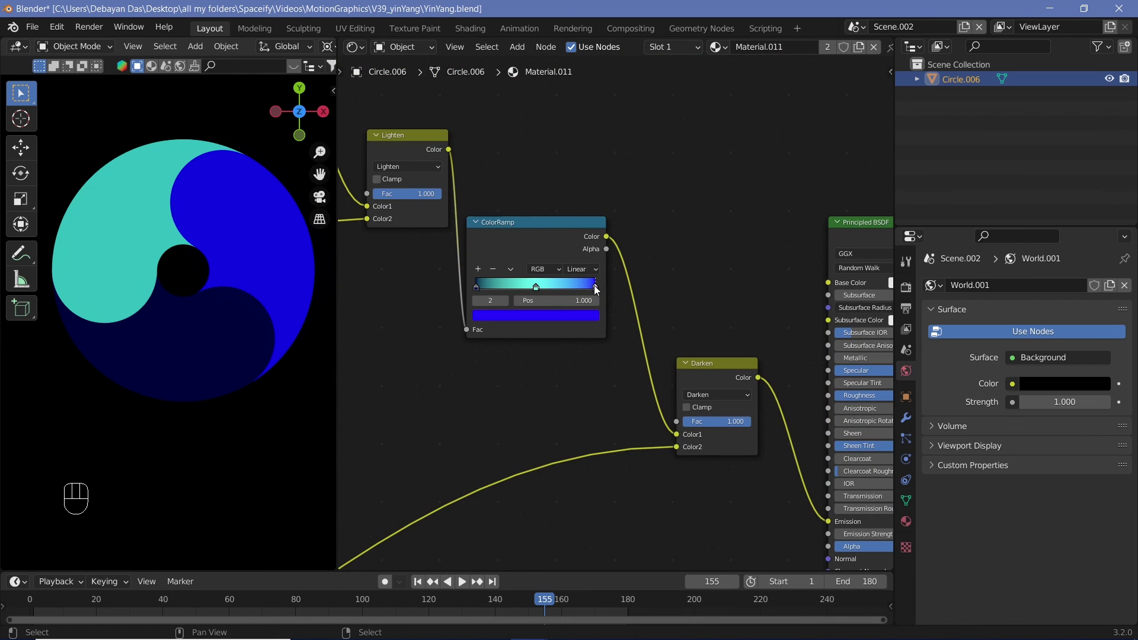
{"action": "key", "text": "shift+a"}
{"action": "left_click", "coordinate": [633, 391]}
{"action": "left_click", "coordinate": [676, 349]}
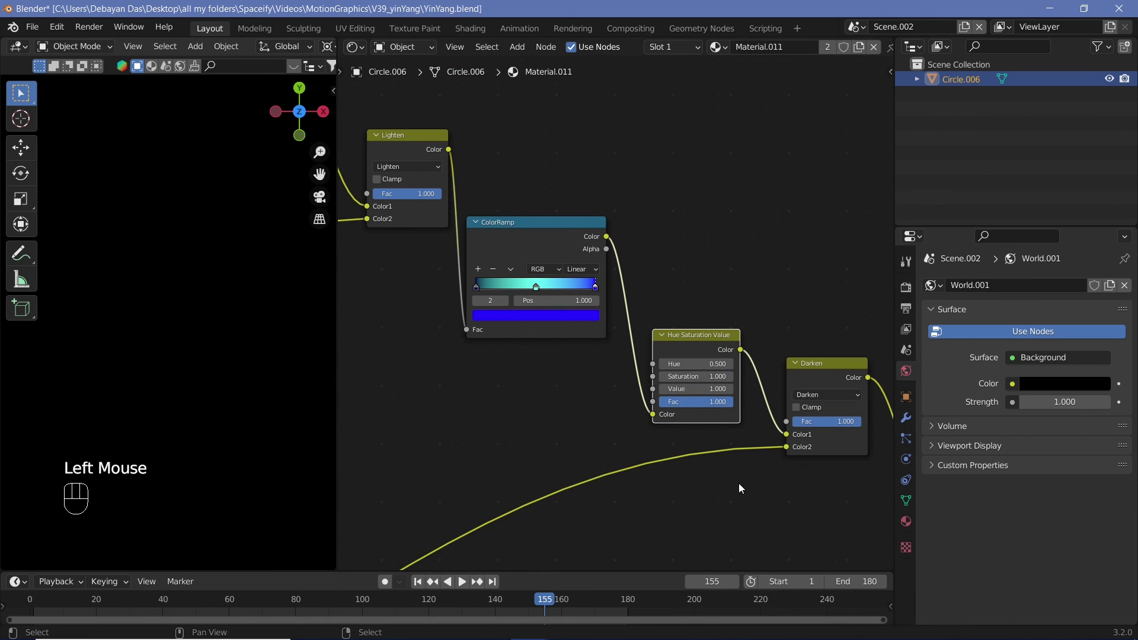
Return Hue to 0.5 and set Saturation to 0 to make the symbol greyscale.
{"action": "left_click", "coordinate": [729, 364]}
{"action": "left_click", "coordinate": [729, 364]}
{"action": "left_click", "coordinate": [729, 363]}
{"action": "left_click", "coordinate": [729, 363]}
{"action": "left_click", "coordinate": [729, 364]}
{"action": "double_click", "coordinate": [663, 364]}
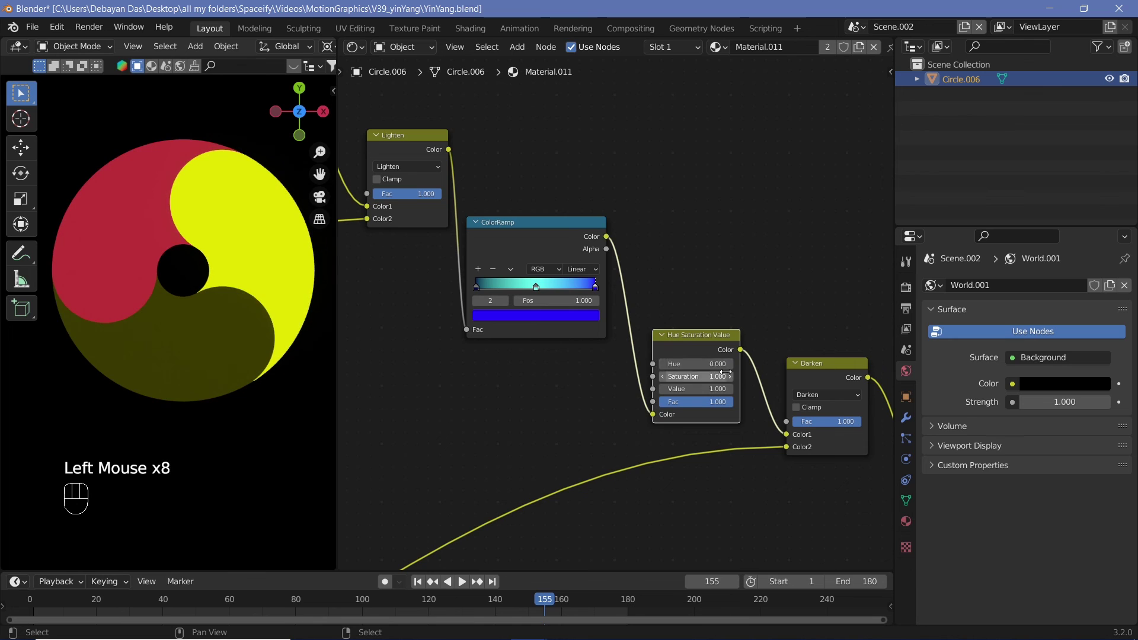
{"action": "double_click", "coordinate": [662, 364]}
{"action": "left_click", "coordinate": [662, 364]}
{"action": "double_click", "coordinate": [730, 376]}
{"action": "double_click", "coordinate": [730, 377]}
{"action": "left_click_drag", "start_coordinate": [696, 376], "coordinate": [658, 376]}
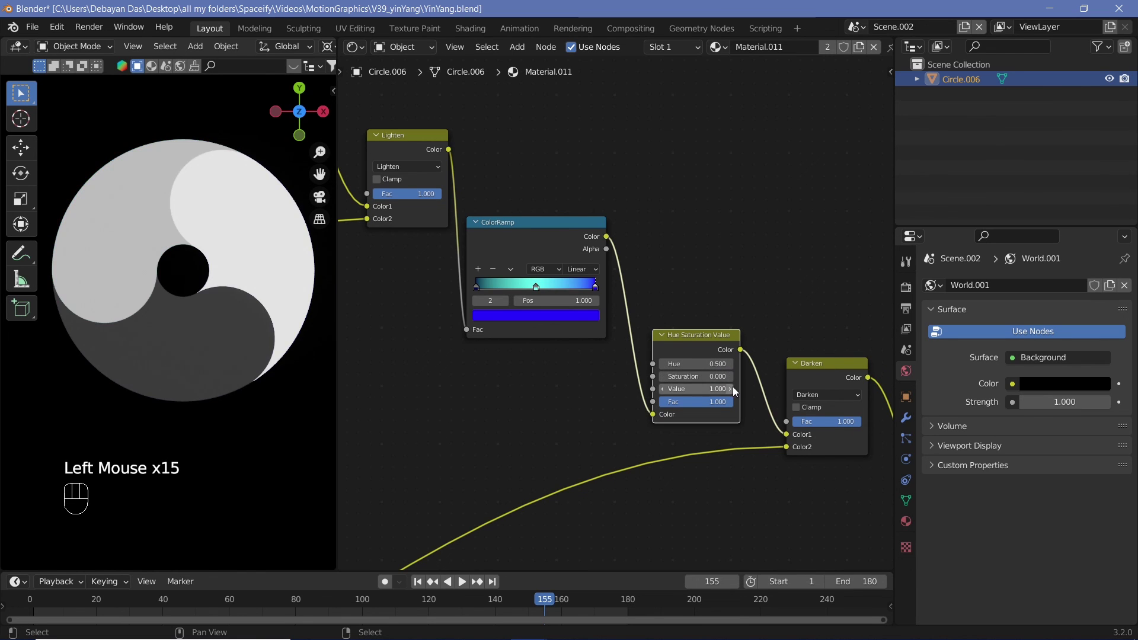